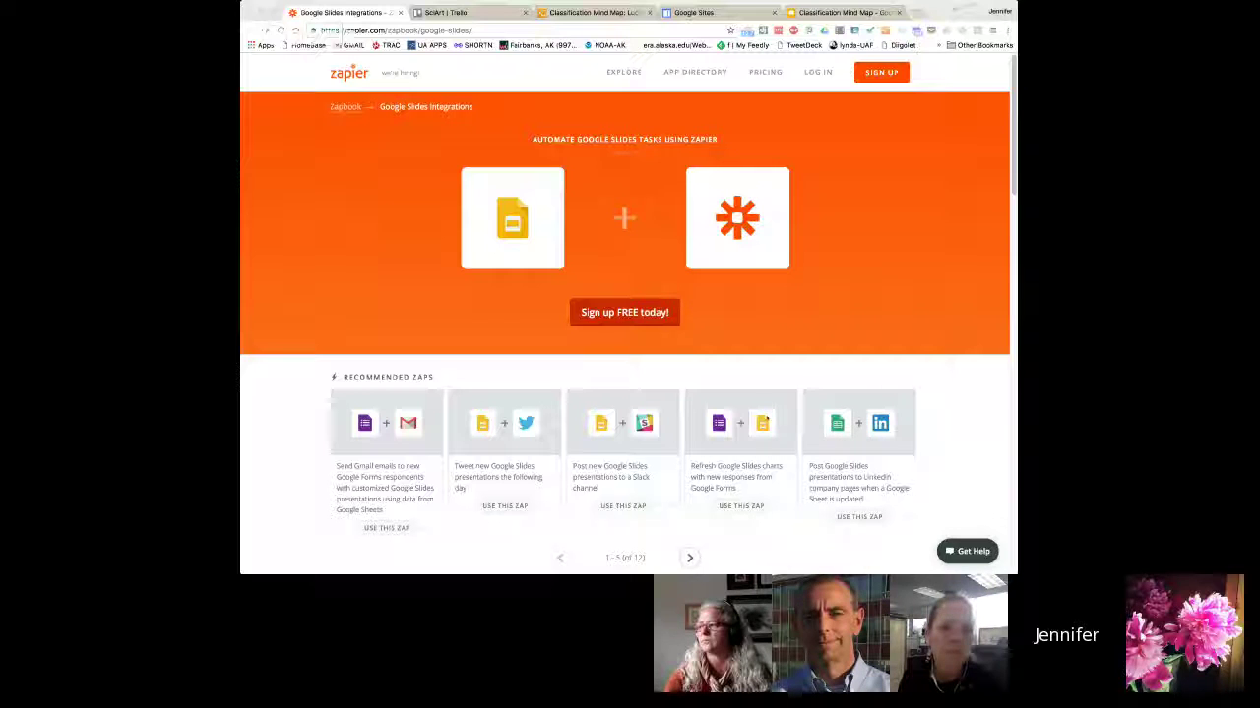
Examine the zap that refreshes Google Slides charts with Google Forms responses, and return to the recommended Google Slides zaps
{"action": "left_click", "coordinate": [762, 423]}
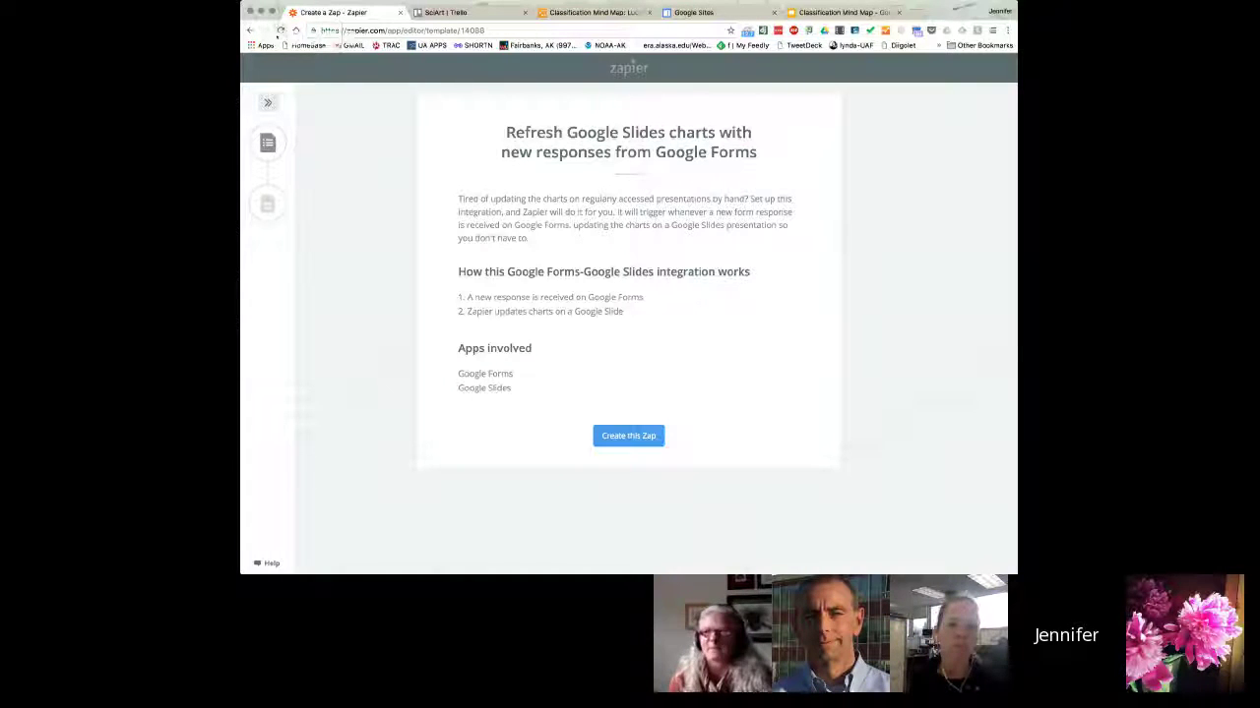
{"action": "left_click", "coordinate": [250, 31]}
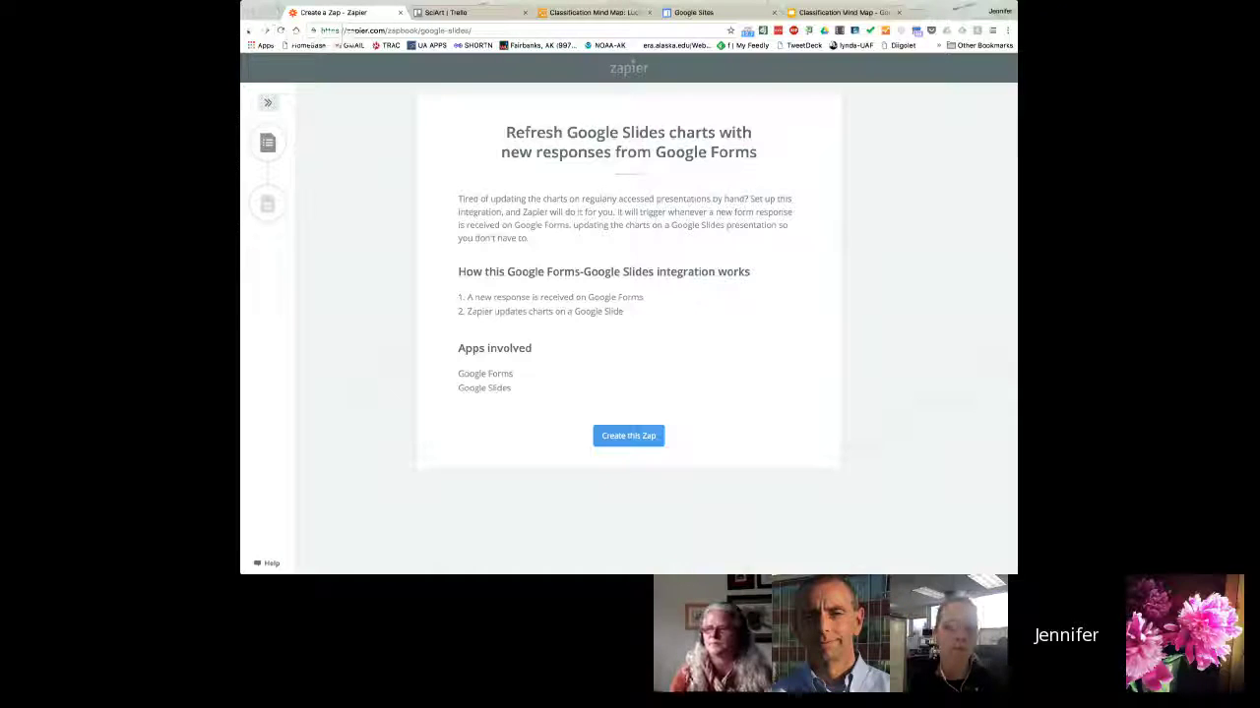
{"action": "left_click", "coordinate": [280, 30]}
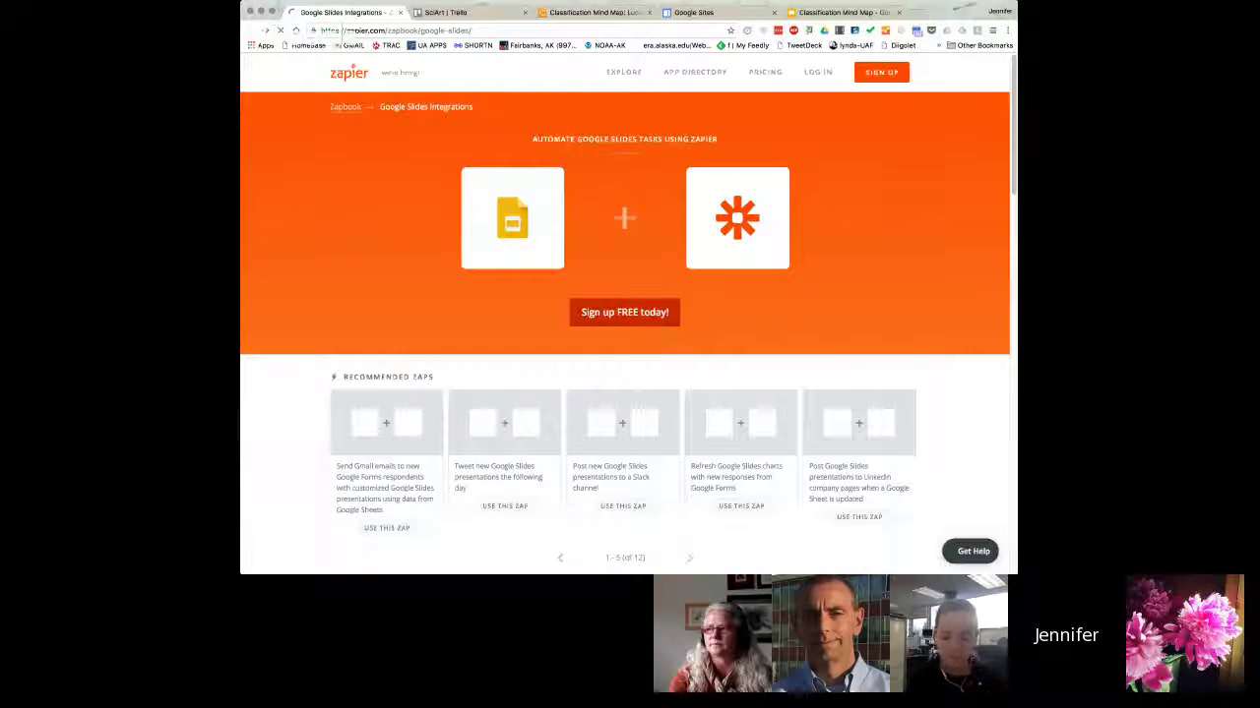
{"action": "scroll", "coordinate": [960, 451], "scroll_direction": "down", "scroll_amount": 1}
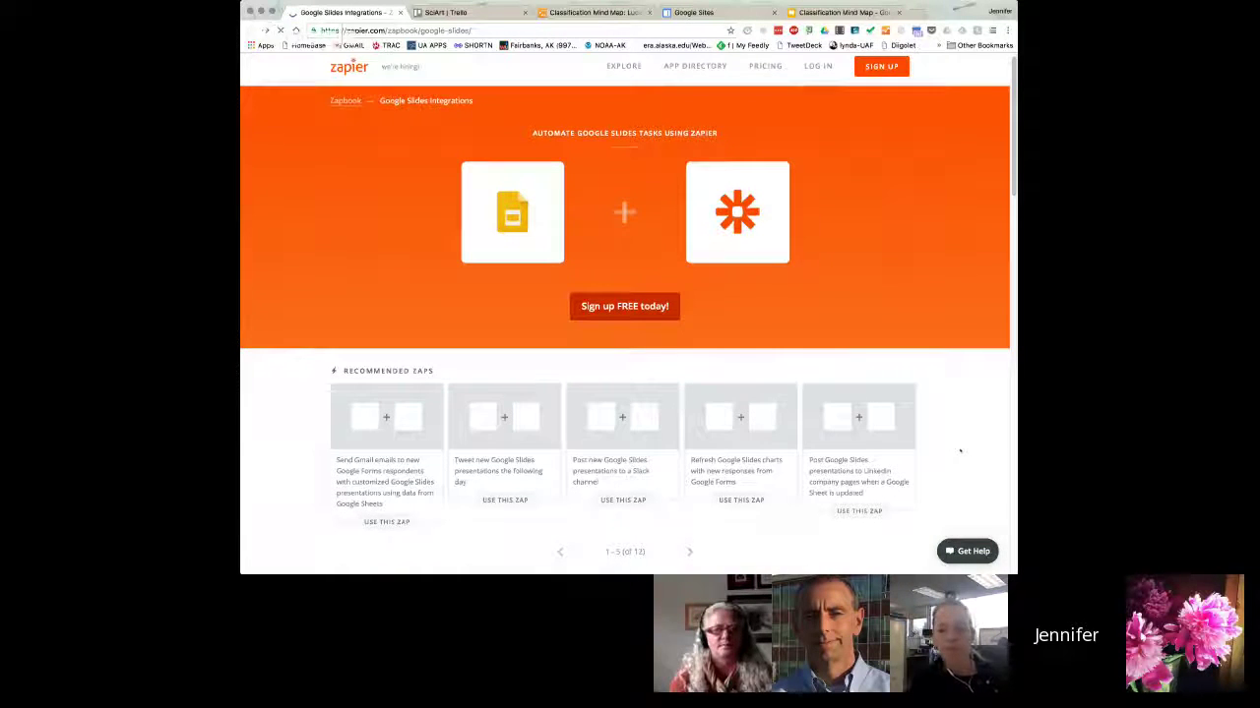
{"action": "scroll", "coordinate": [960, 450], "scroll_direction": "down", "scroll_amount": 1}
{"action": "scroll", "coordinate": [960, 451], "scroll_direction": "down", "scroll_amount": 1}
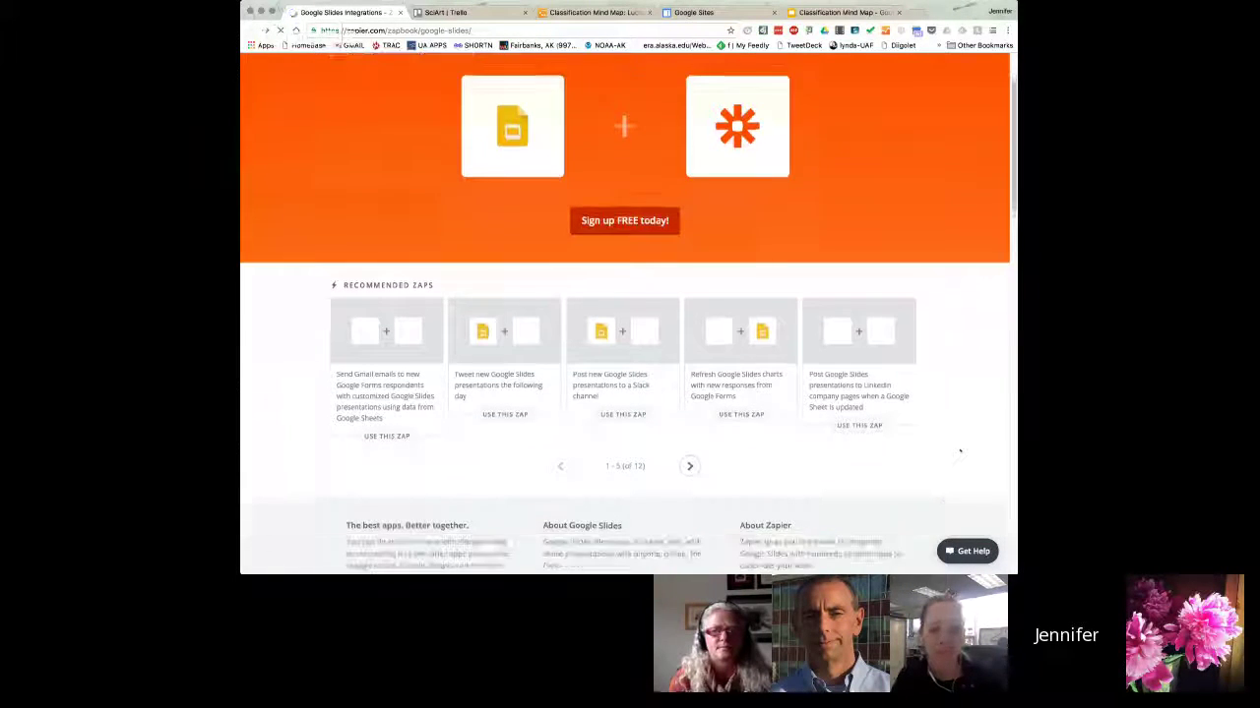
{"action": "scroll", "coordinate": [960, 451], "scroll_direction": "down", "scroll_amount": 2}
{"action": "scroll", "coordinate": [959, 450], "scroll_direction": "up", "scroll_amount": 4}
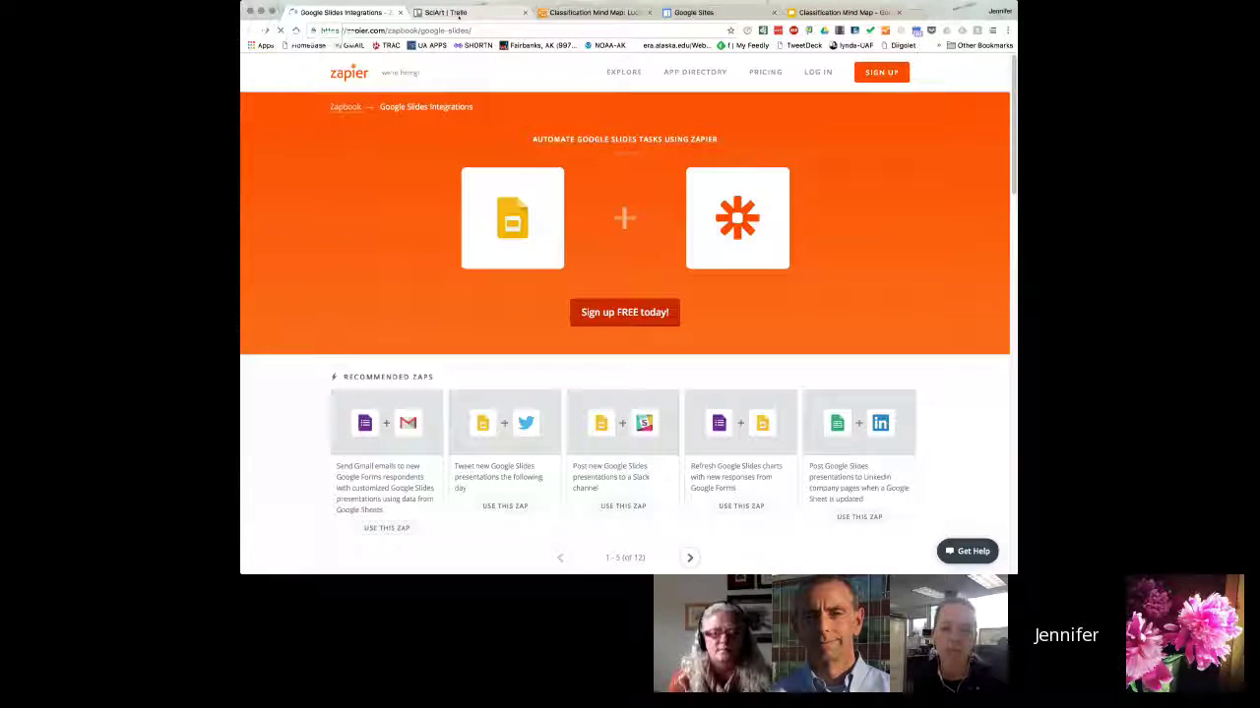
Switch to the SciArt board in Trello and look through its lists from Interalia Magazine to the far end and back
{"action": "key", "text": "ctrl+Tab"}
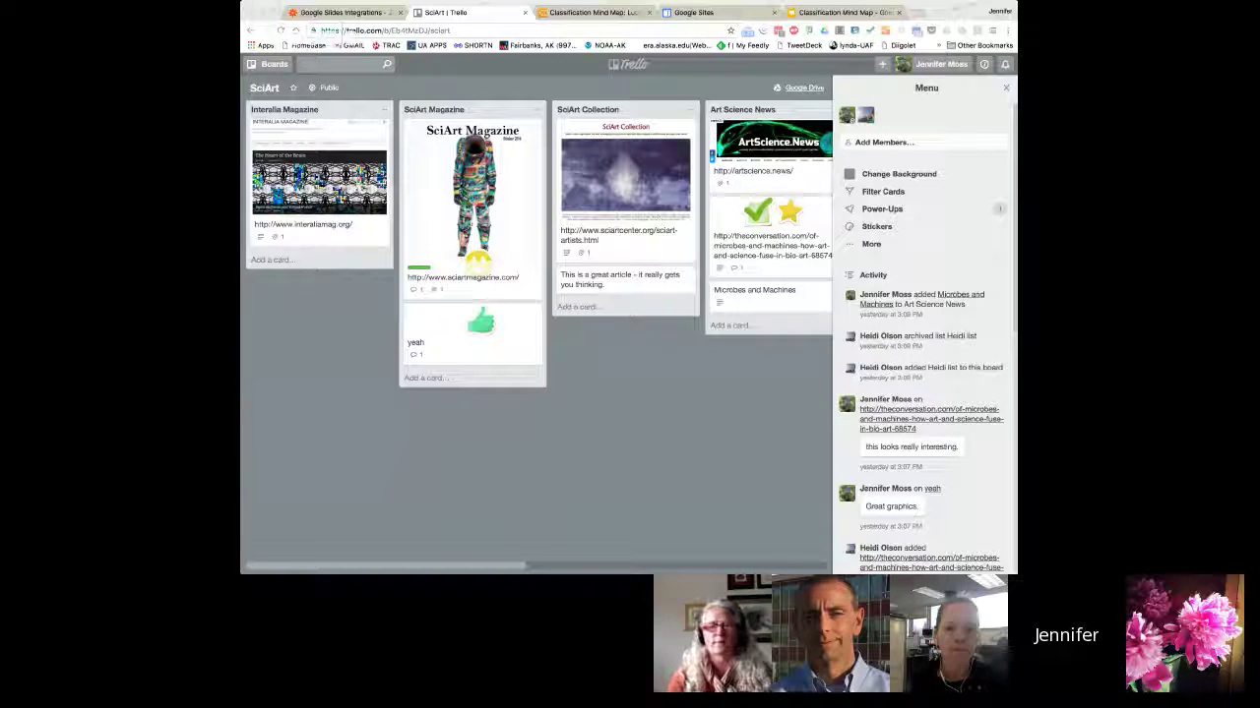
{"action": "left_click", "coordinate": [721, 385]}
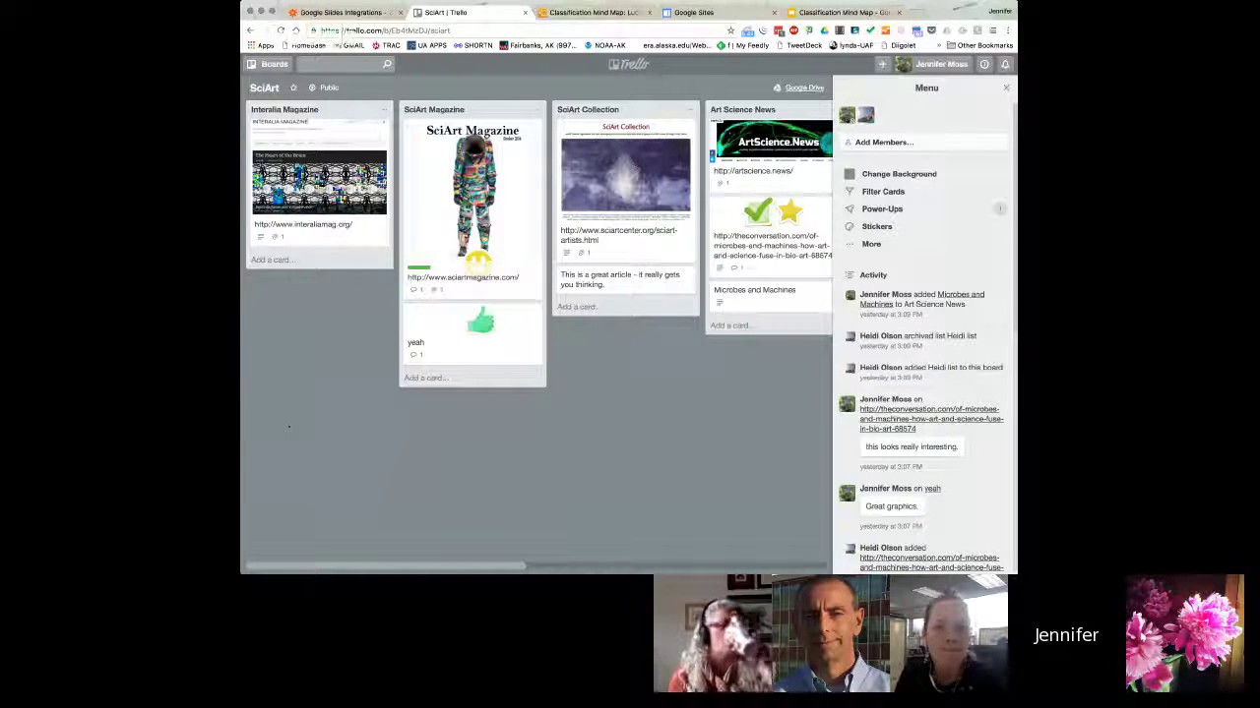
{"action": "scroll", "coordinate": [288, 428], "scroll_direction": "right", "scroll_amount": 2}
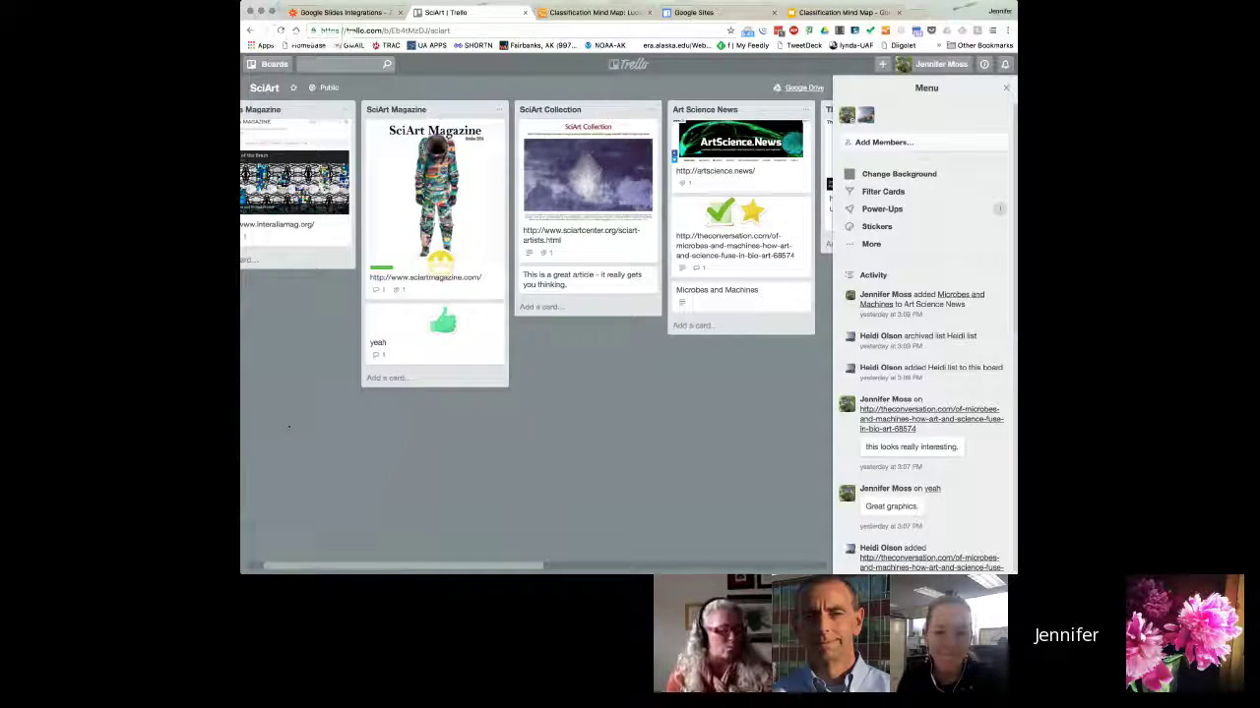
{"action": "scroll", "coordinate": [289, 429], "scroll_direction": "right", "scroll_amount": 5}
{"action": "scroll", "coordinate": [289, 428], "scroll_direction": "right", "scroll_amount": 3}
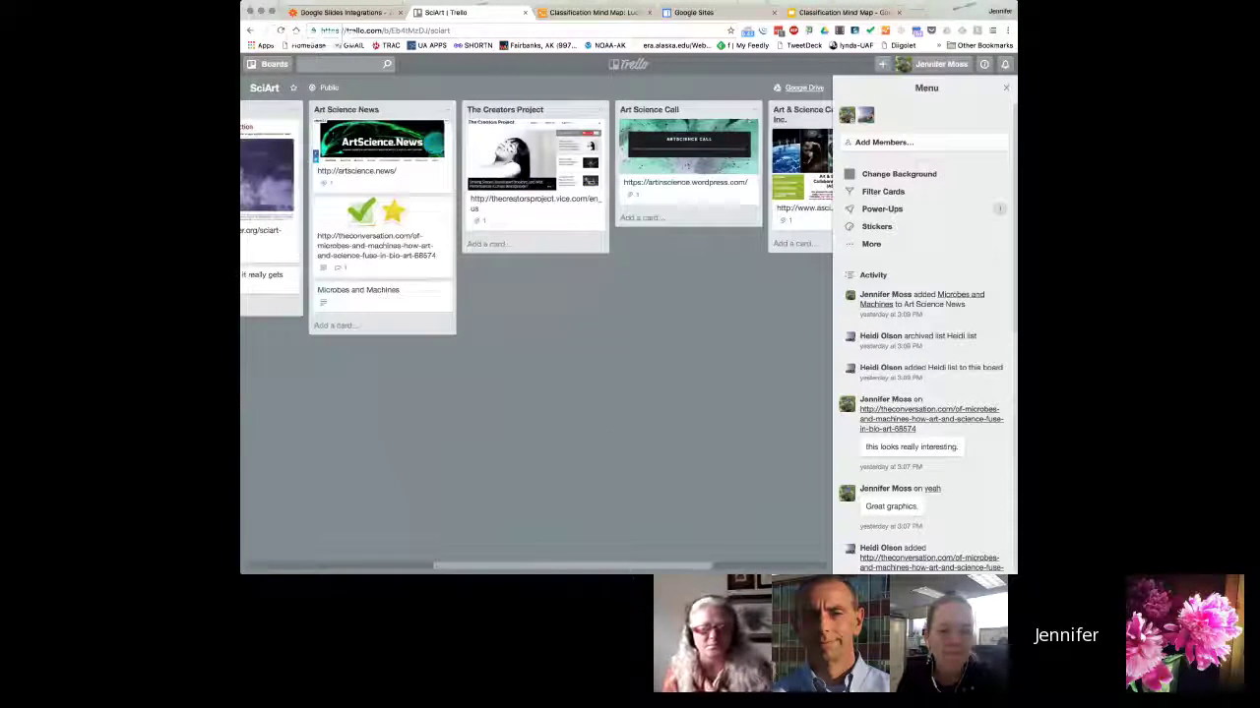
{"action": "scroll", "coordinate": [616, 430], "scroll_direction": "right", "scroll_amount": 4}
{"action": "scroll", "coordinate": [616, 430], "scroll_direction": "left", "scroll_amount": 2}
{"action": "scroll", "coordinate": [616, 430], "scroll_direction": "left", "scroll_amount": 7}
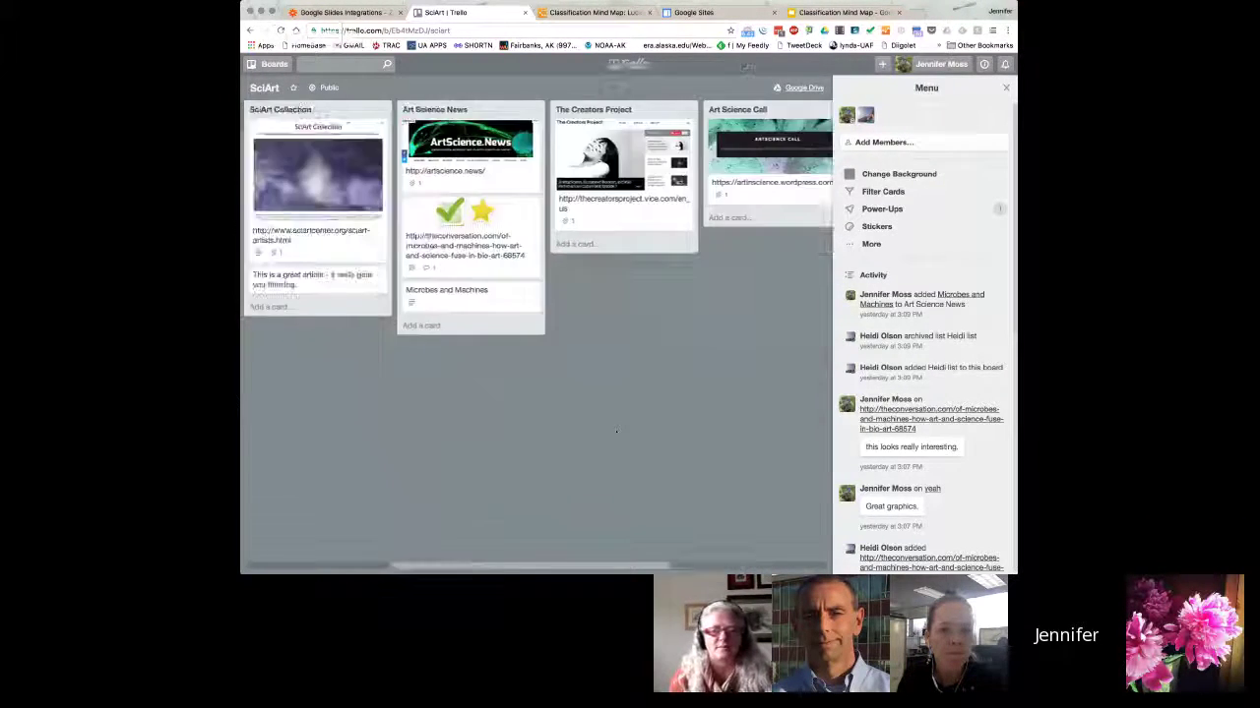
{"action": "scroll", "coordinate": [616, 430], "scroll_direction": "left", "scroll_amount": 3}
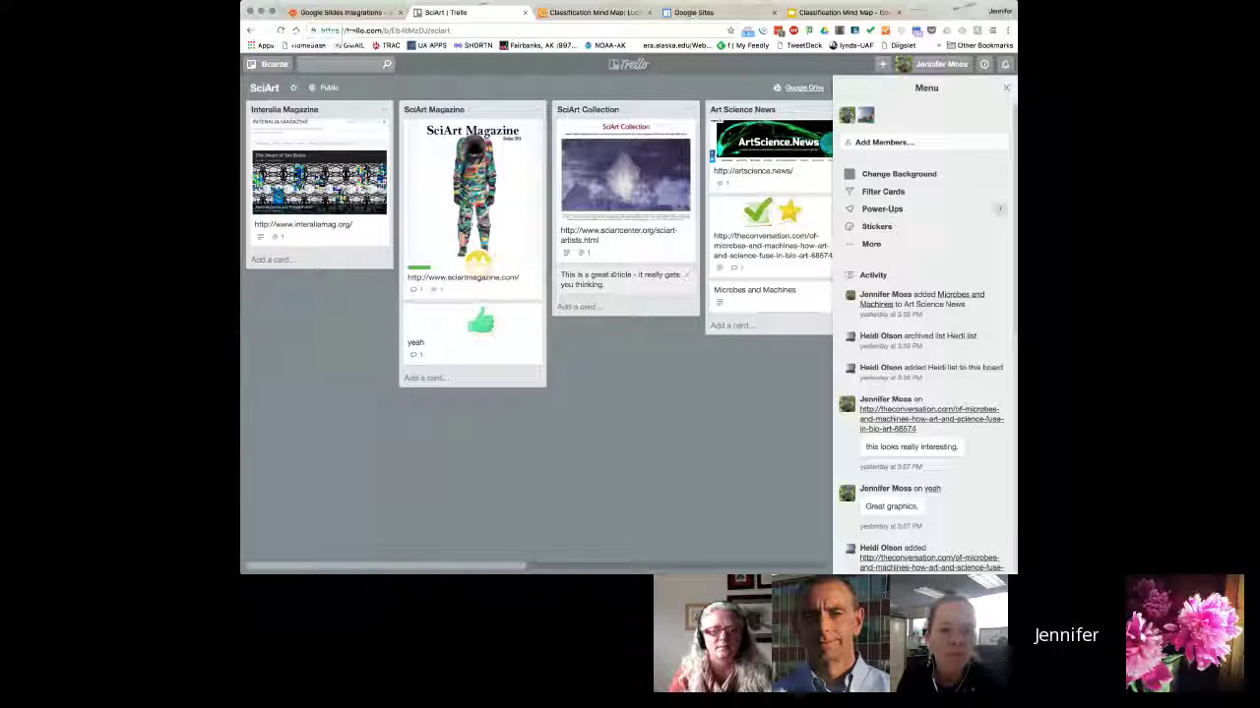
View the "This is a great article" card in SciArt Collection and the microbes-and-machines article card in Art Science News
{"action": "left_click", "coordinate": [613, 274]}
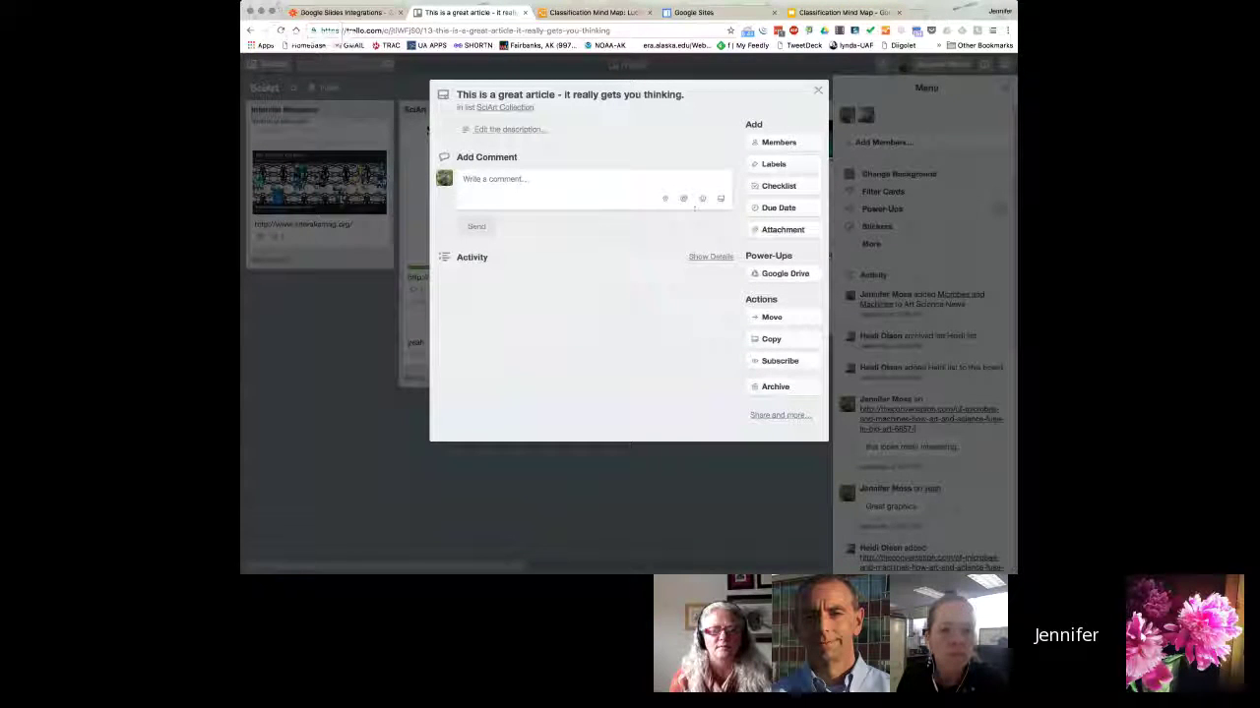
{"action": "left_click", "coordinate": [816, 91]}
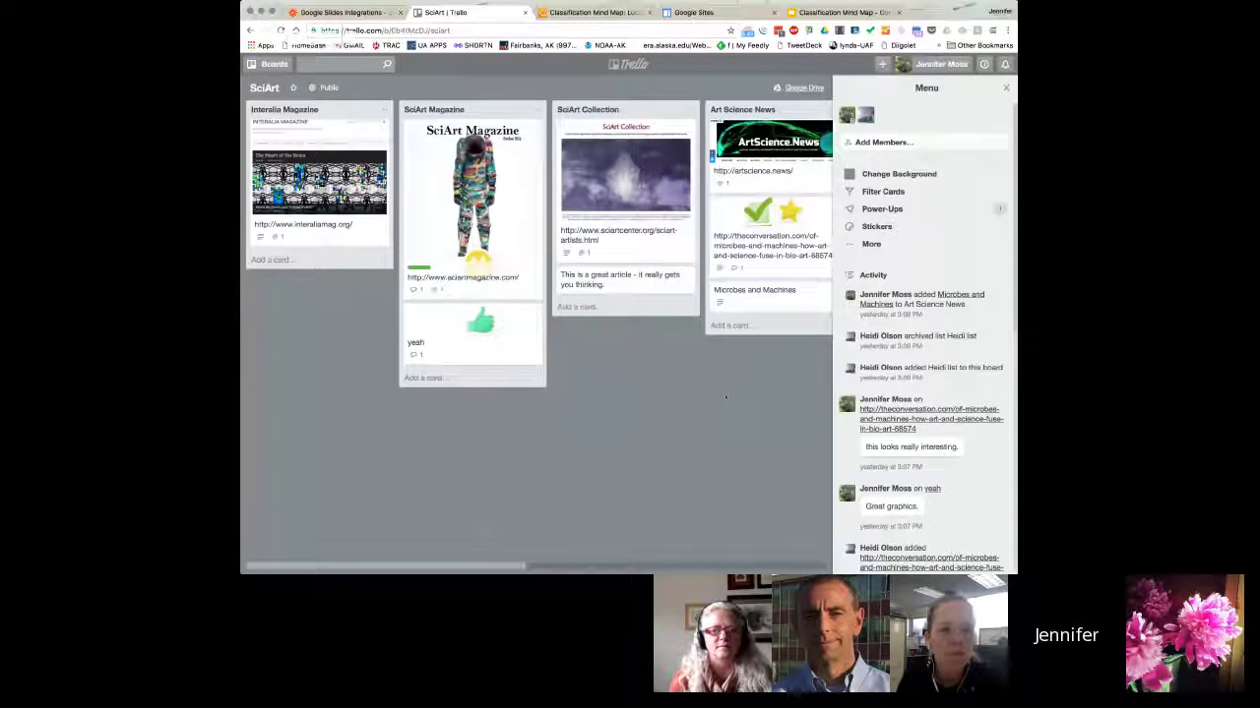
{"action": "scroll", "coordinate": [725, 397], "scroll_direction": "right", "scroll_amount": 4}
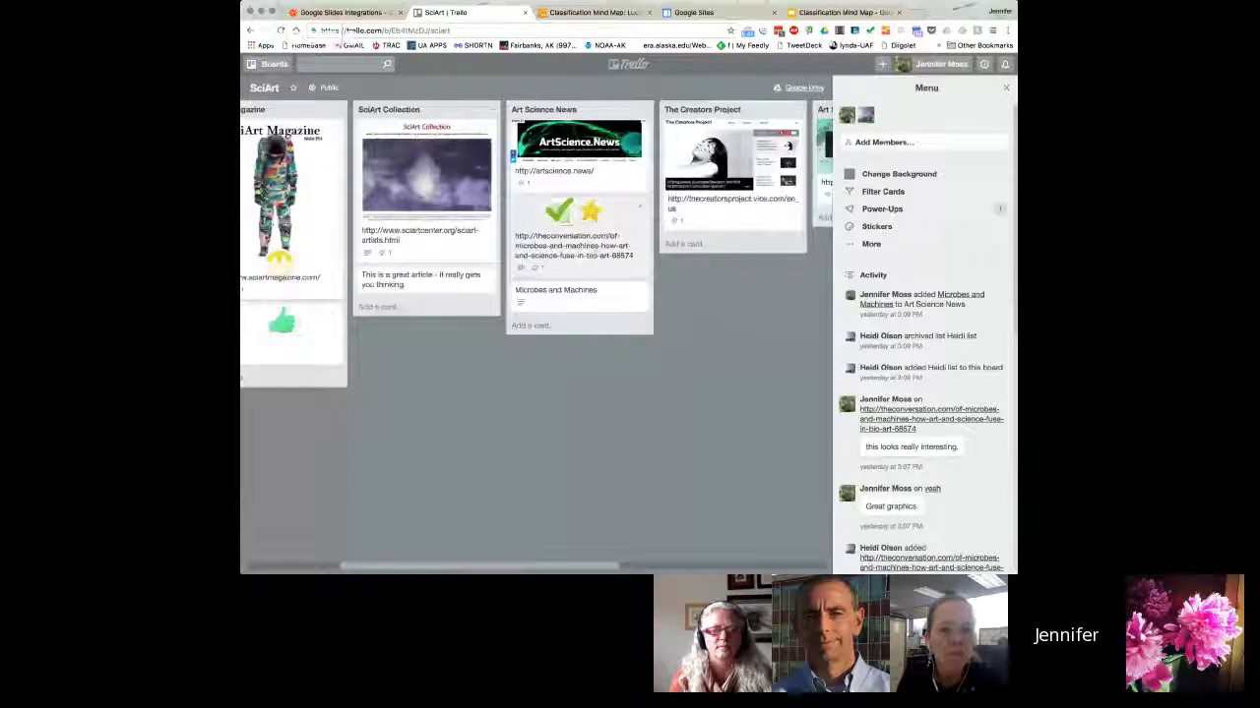
{"action": "left_click", "coordinate": [551, 252]}
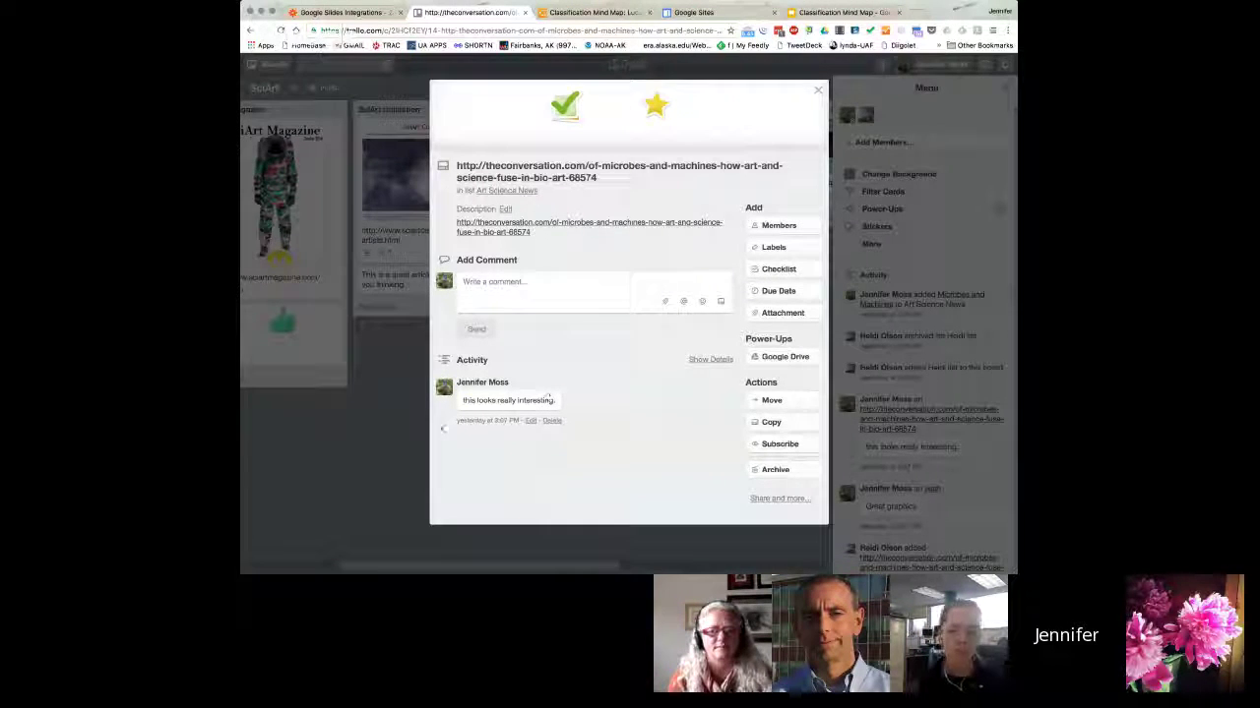
{"action": "left_click", "coordinate": [408, 444]}
Look through the remaining lists to the end of the board and check the form for adding a new list
{"action": "scroll", "coordinate": [408, 445], "scroll_direction": "right", "scroll_amount": 5}
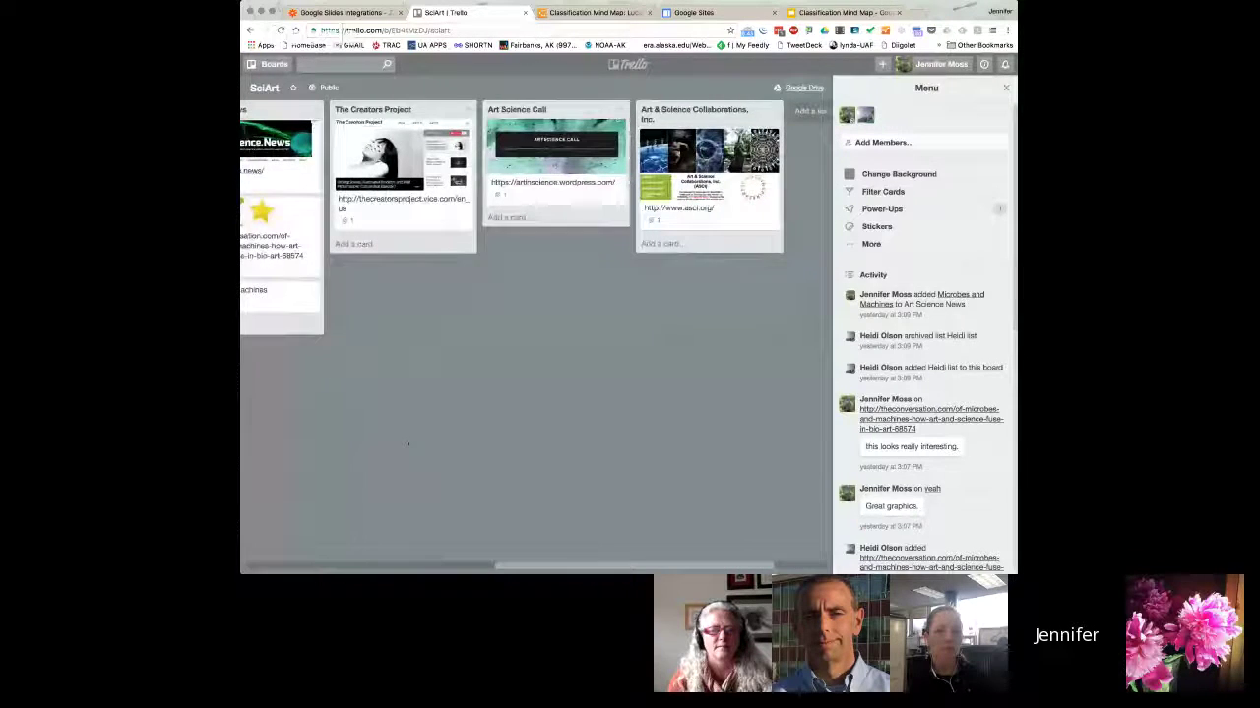
{"action": "scroll", "coordinate": [407, 445], "scroll_direction": "right", "scroll_amount": 1}
{"action": "scroll", "coordinate": [408, 445], "scroll_direction": "left", "scroll_amount": 3}
{"action": "scroll", "coordinate": [408, 444], "scroll_direction": "left", "scroll_amount": 10}
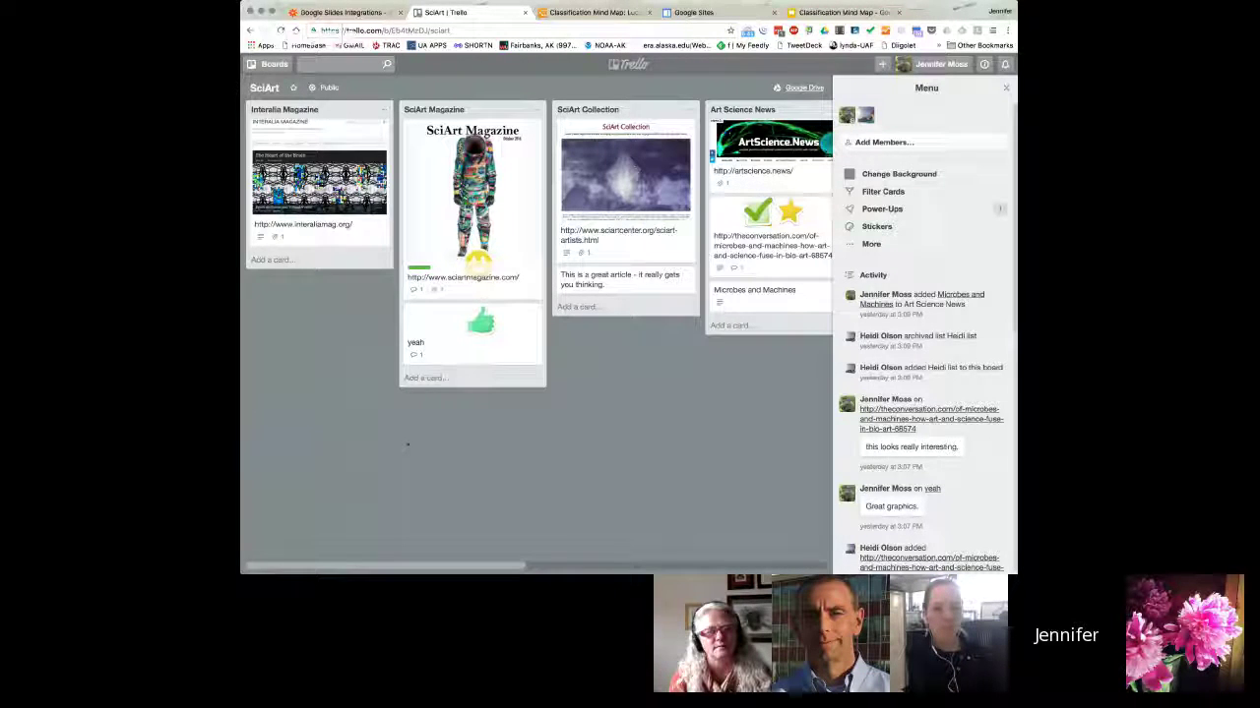
{"action": "scroll", "coordinate": [407, 445], "scroll_direction": "right", "scroll_amount": 10}
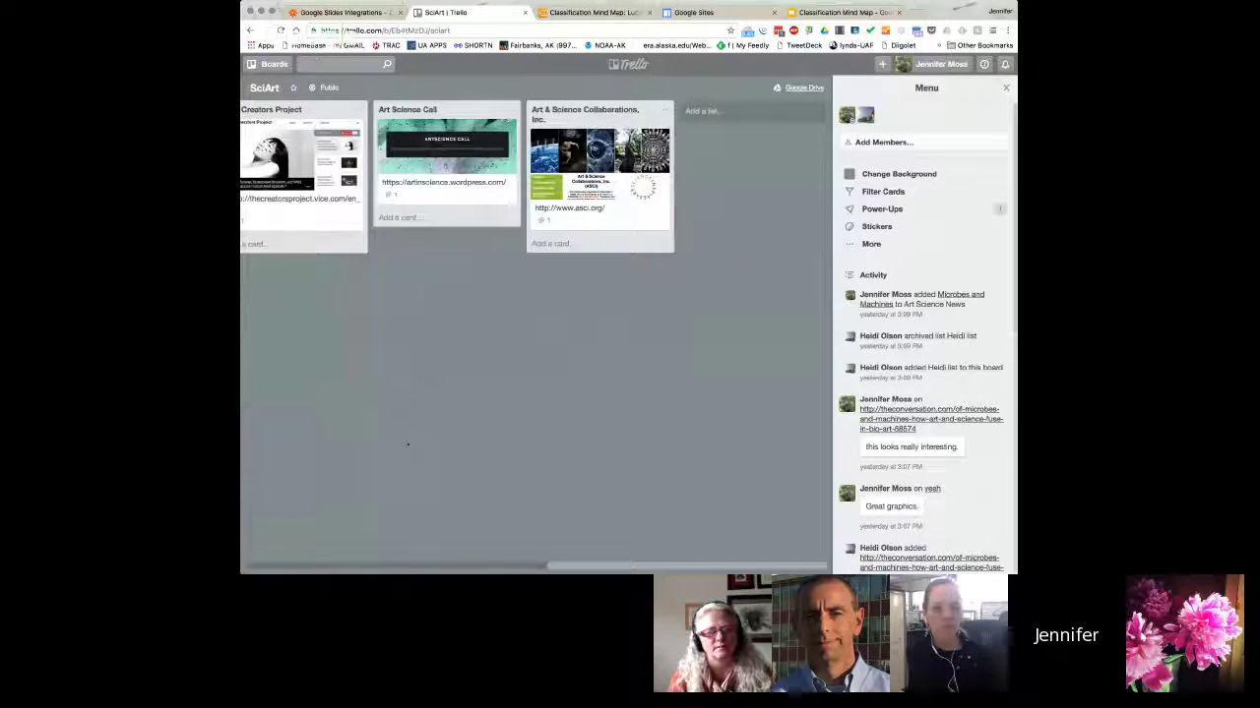
{"action": "left_click", "coordinate": [703, 111]}
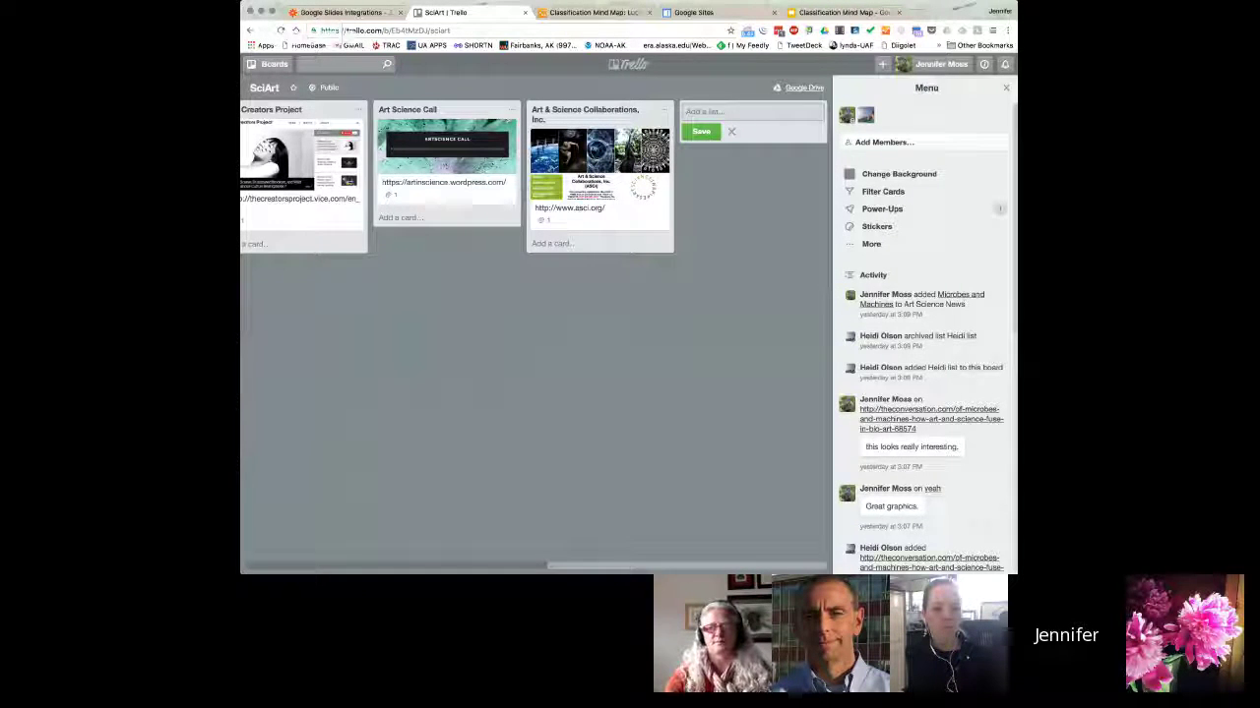
{"action": "left_click", "coordinate": [731, 131]}
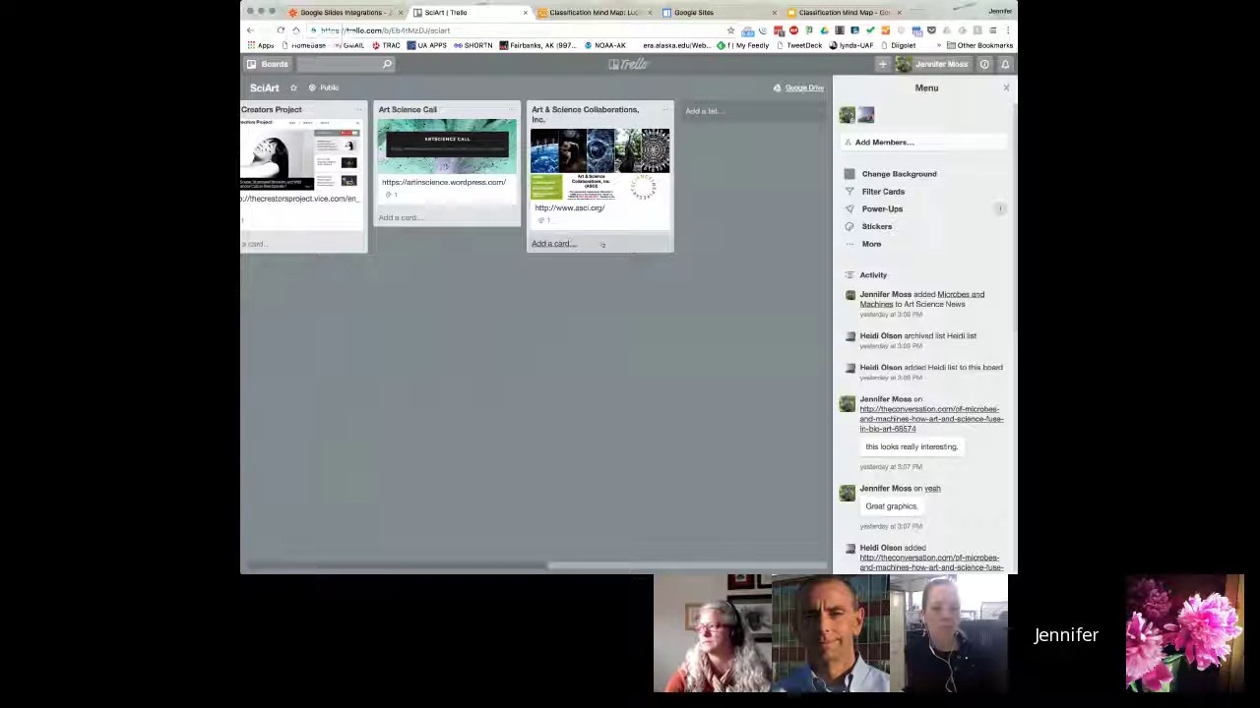
Open the board's Power-Ups and look through the available integrations, including Google Drive
{"action": "left_click", "coordinate": [881, 209]}
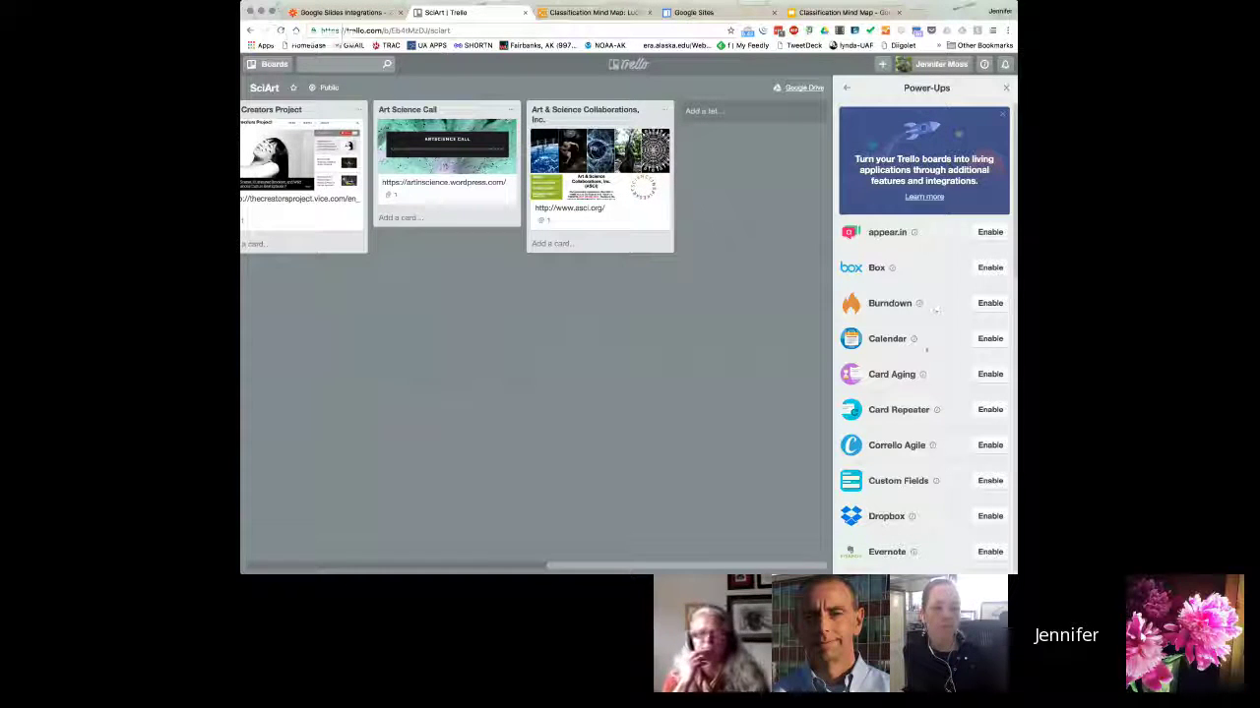
{"action": "scroll", "coordinate": [925, 351], "scroll_direction": "down", "scroll_amount": 2}
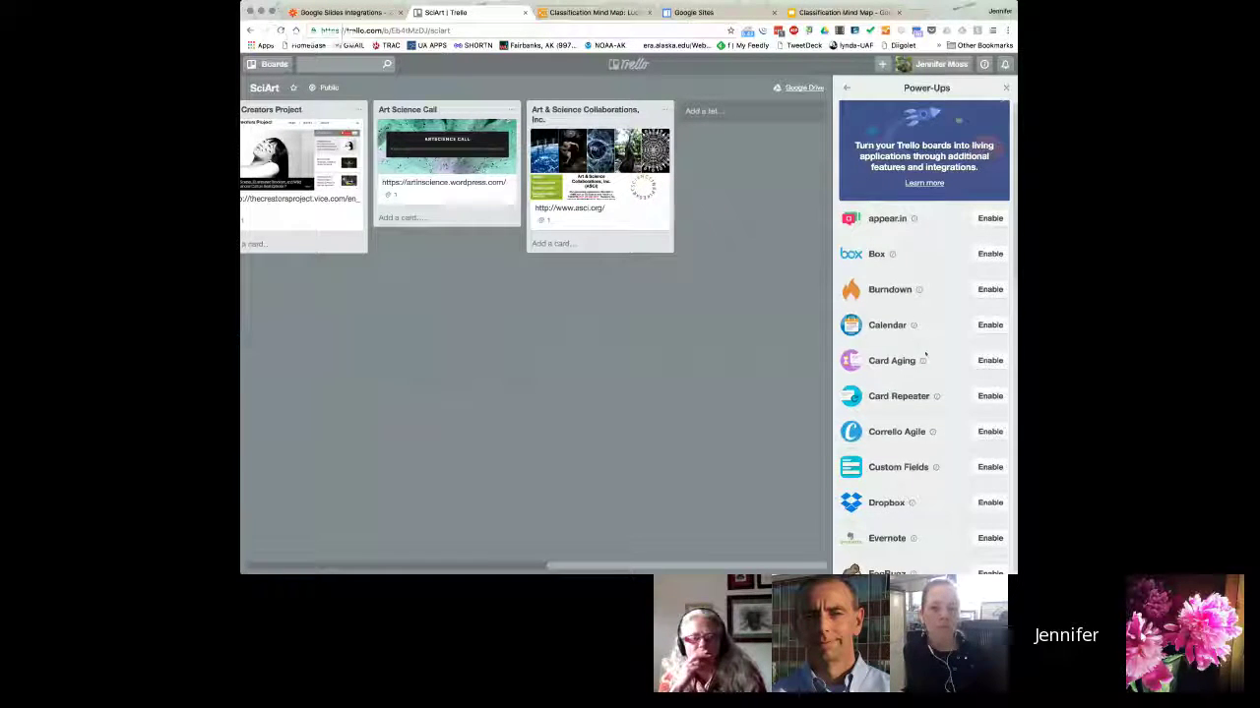
{"action": "scroll", "coordinate": [925, 356], "scroll_direction": "down", "scroll_amount": 5}
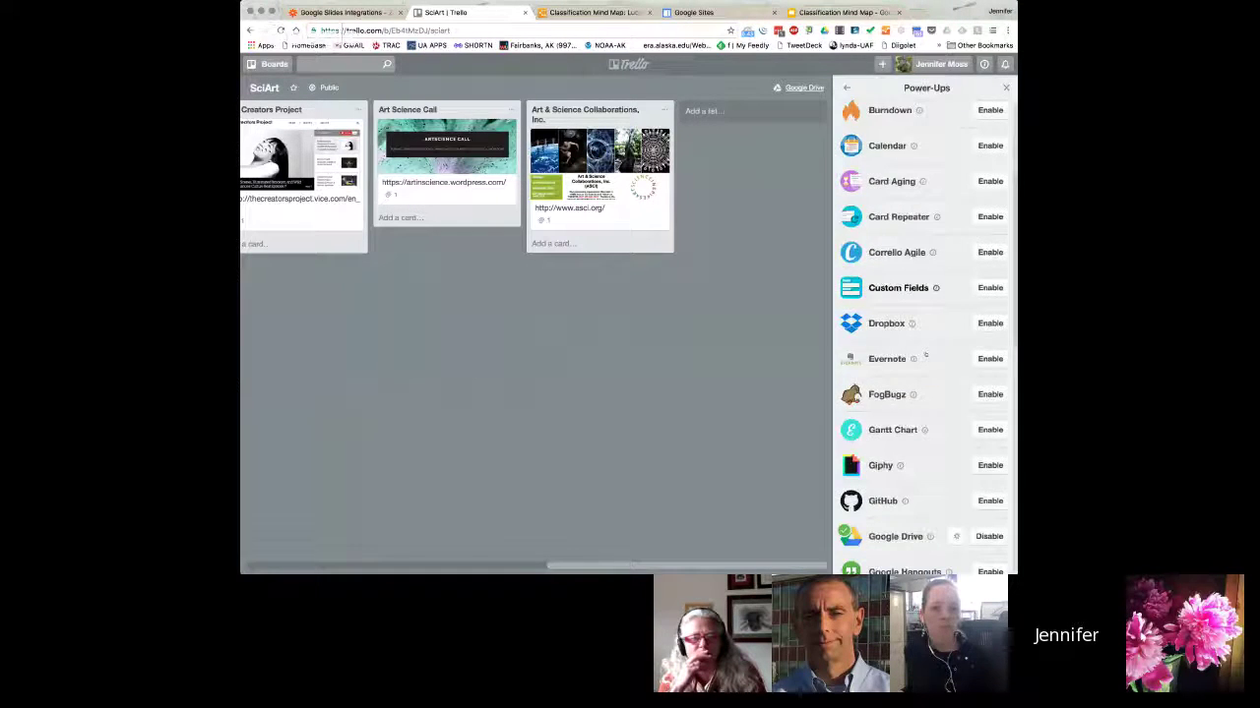
{"action": "scroll", "coordinate": [926, 356], "scroll_direction": "down", "scroll_amount": 3}
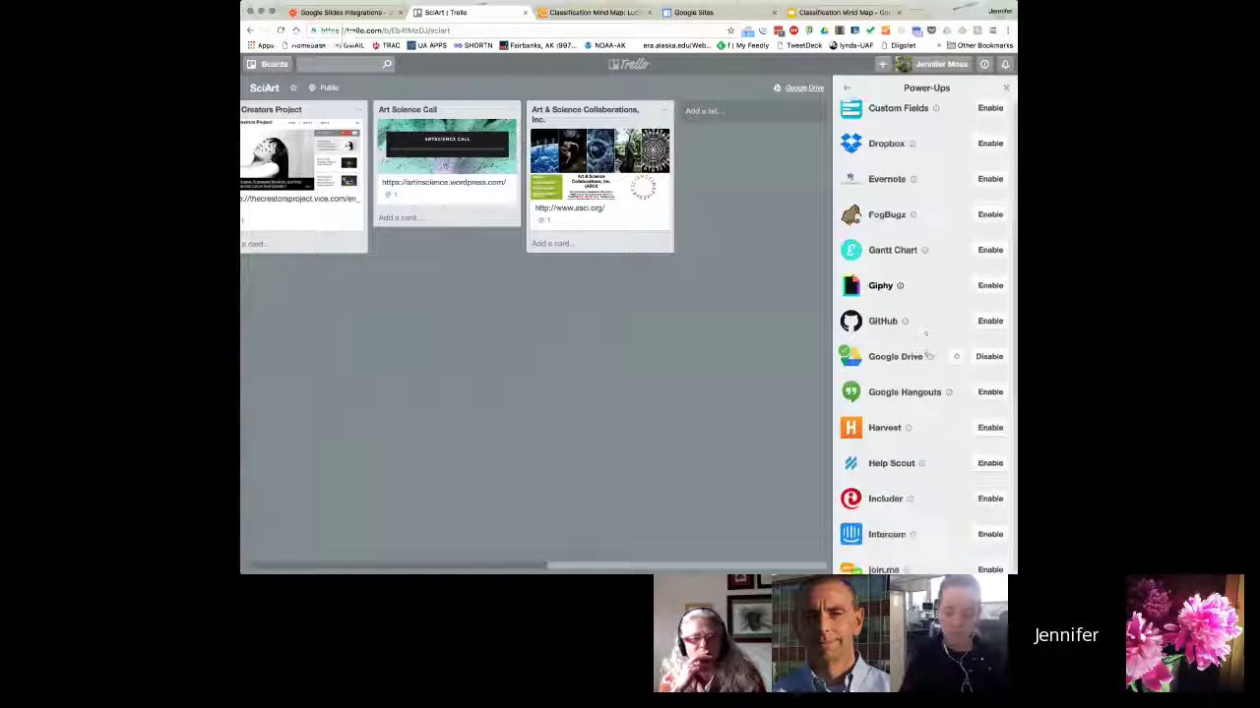
{"action": "scroll", "coordinate": [925, 356], "scroll_direction": "down", "scroll_amount": 2}
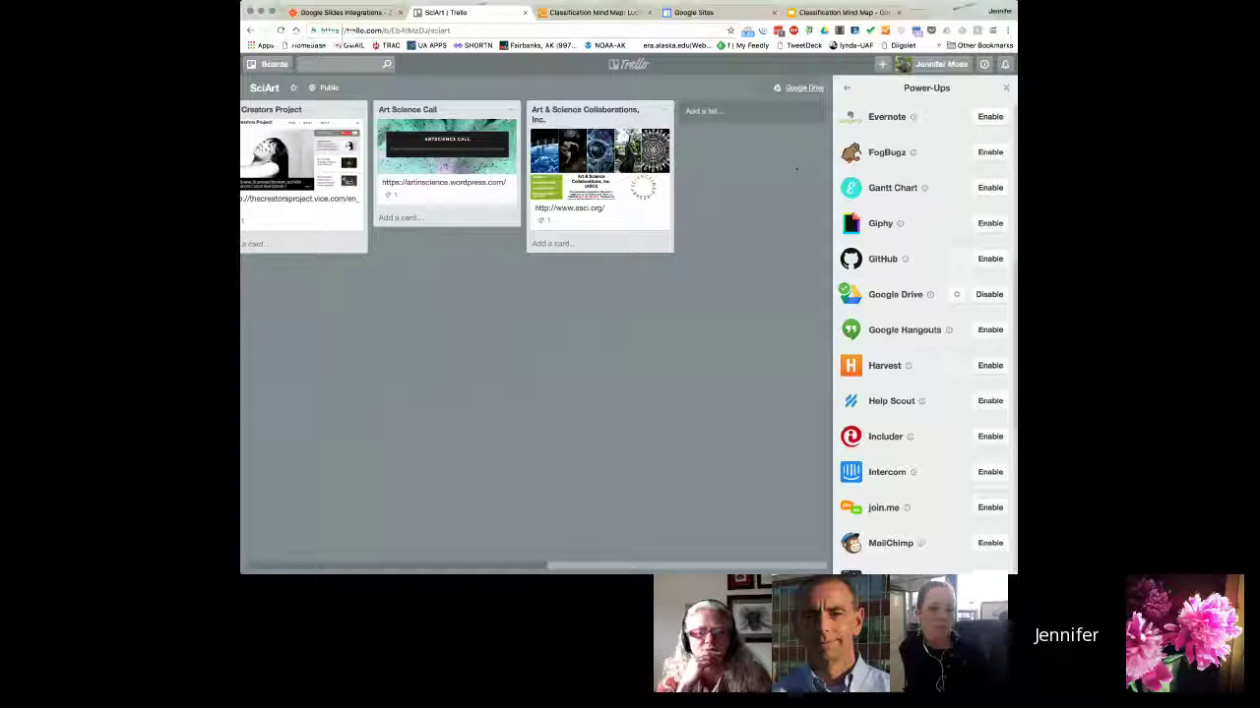
Create a Google Slides presentation from the SciArt board with the Google Drive Power-Up and open it
{"action": "left_click", "coordinate": [800, 88]}
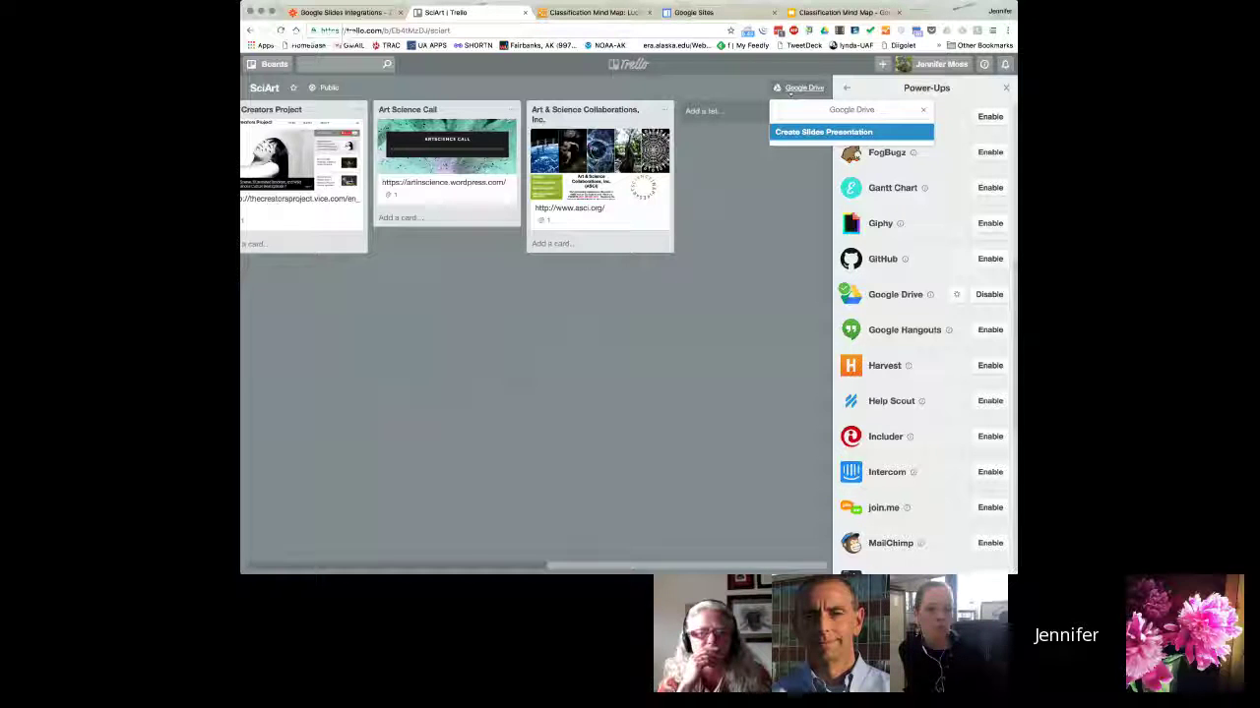
{"action": "left_click", "coordinate": [796, 132]}
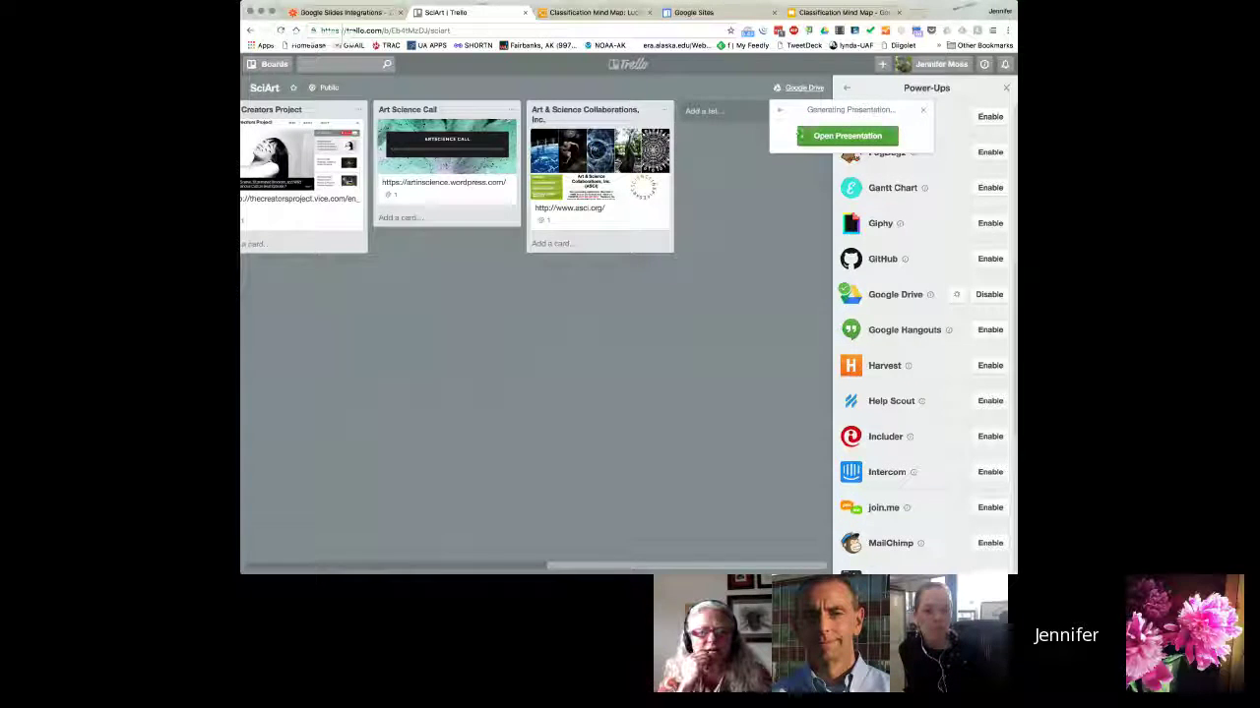
{"action": "left_click", "coordinate": [813, 137]}
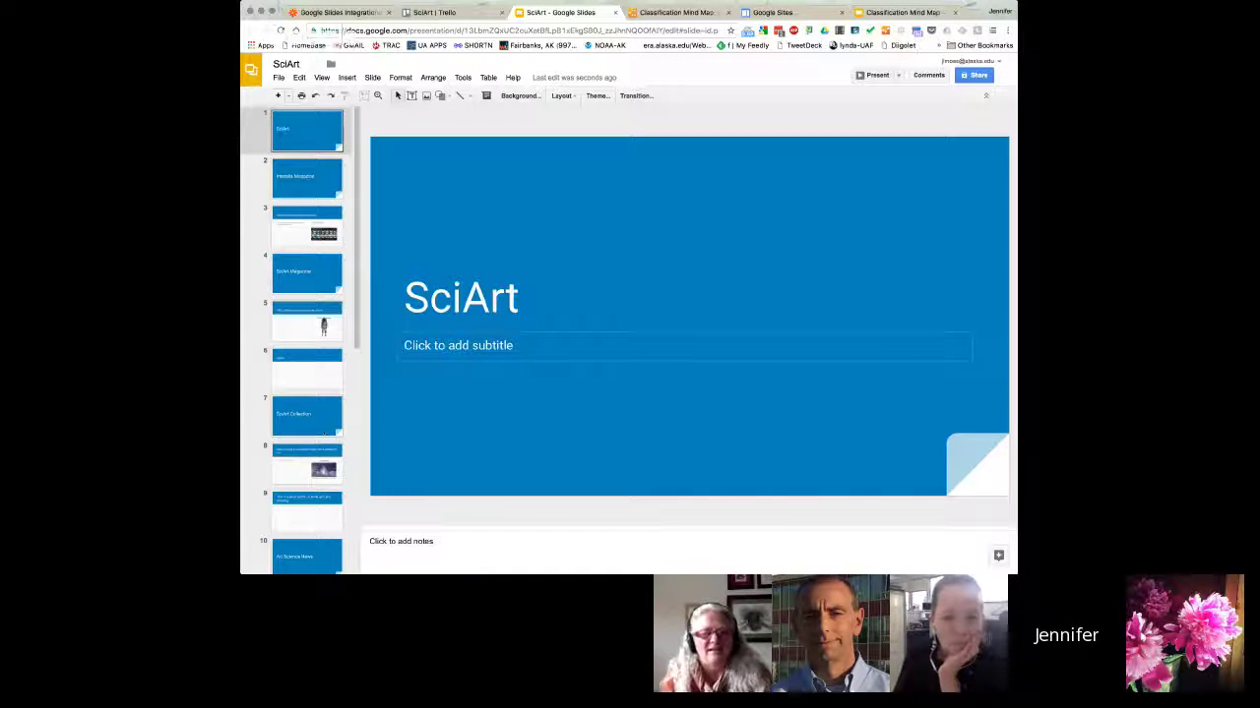
Examine the generated slides, including those for the SciArt Collection, Interalia Magazine, the microbes-and-machines article and The Creators Project
{"action": "scroll", "coordinate": [307, 335], "scroll_direction": "down", "scroll_amount": 3}
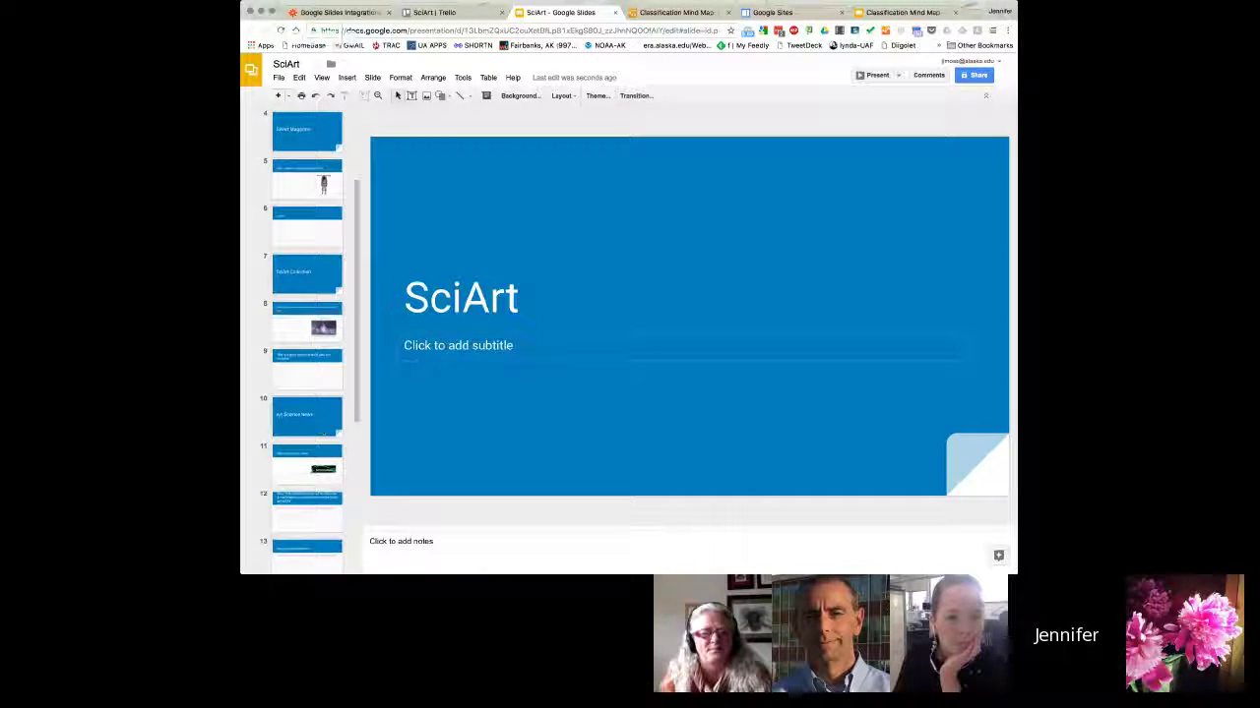
{"action": "left_click", "coordinate": [307, 322]}
{"action": "scroll", "coordinate": [307, 335], "scroll_direction": "up", "scroll_amount": 1}
{"action": "scroll", "coordinate": [300, 295], "scroll_direction": "up", "scroll_amount": 2}
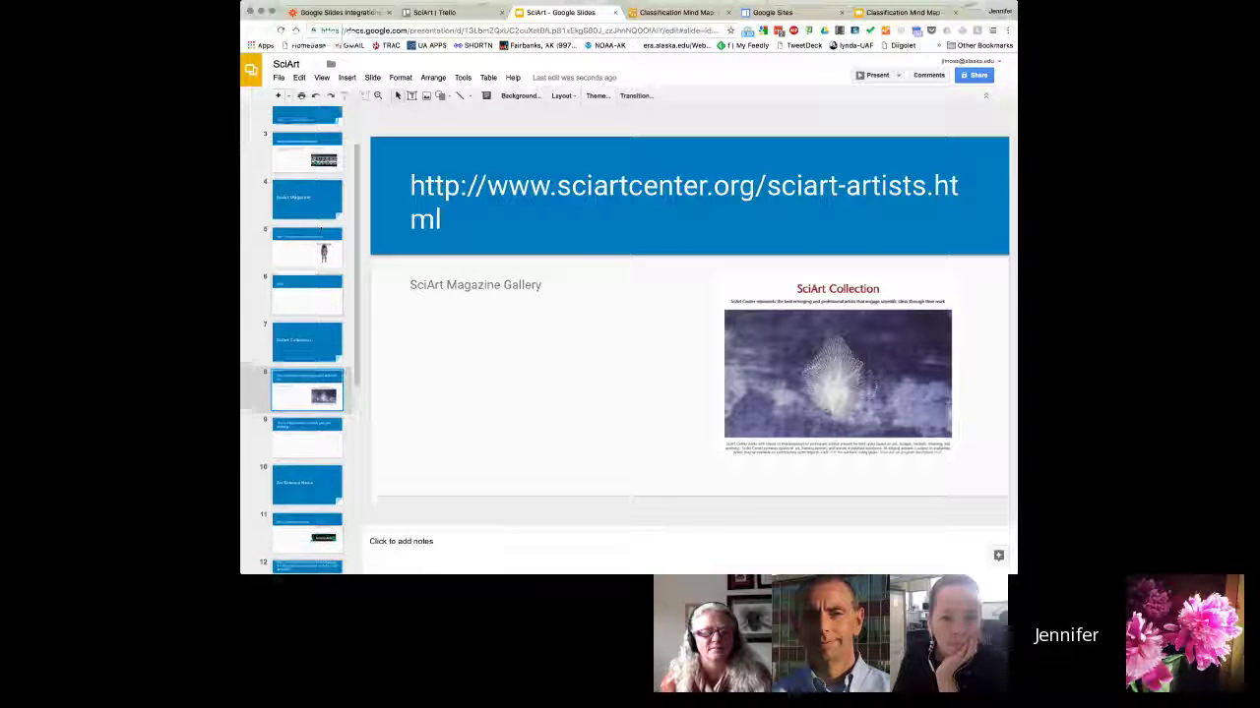
{"action": "left_click", "coordinate": [295, 204]}
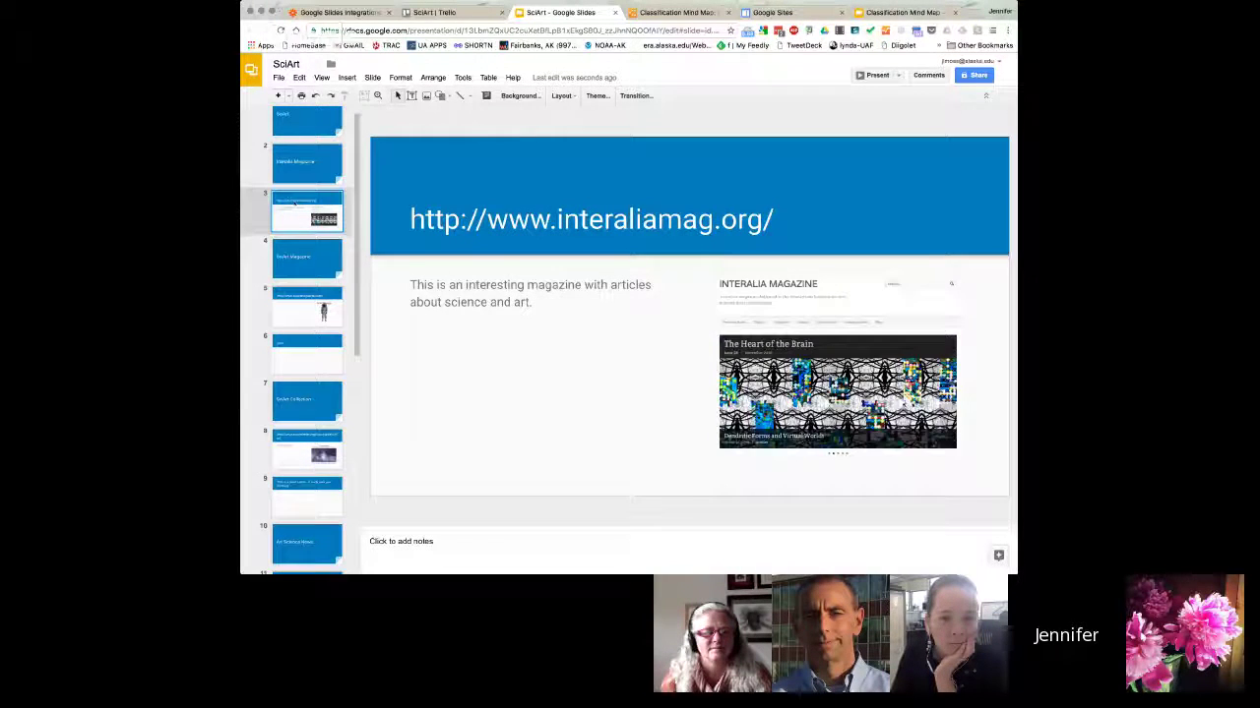
{"action": "scroll", "coordinate": [294, 202], "scroll_direction": "down", "scroll_amount": 5}
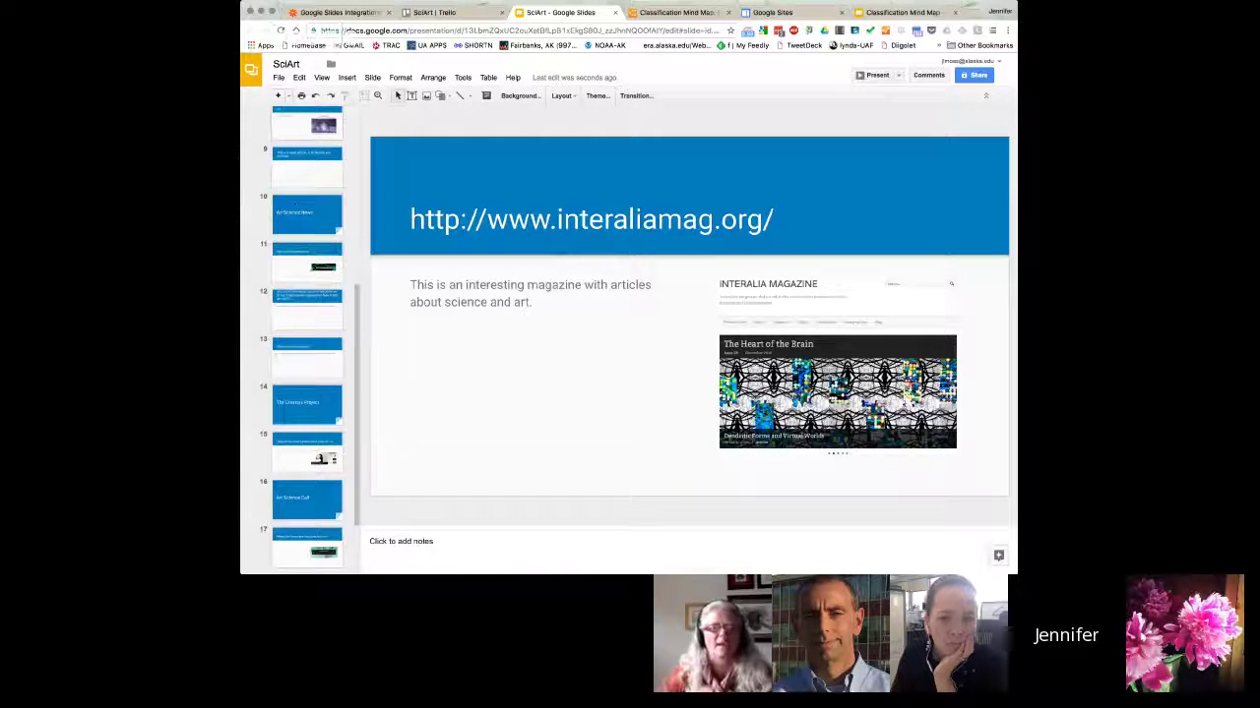
{"action": "scroll", "coordinate": [294, 163], "scroll_direction": "down", "scroll_amount": 1}
{"action": "left_click", "coordinate": [307, 277]}
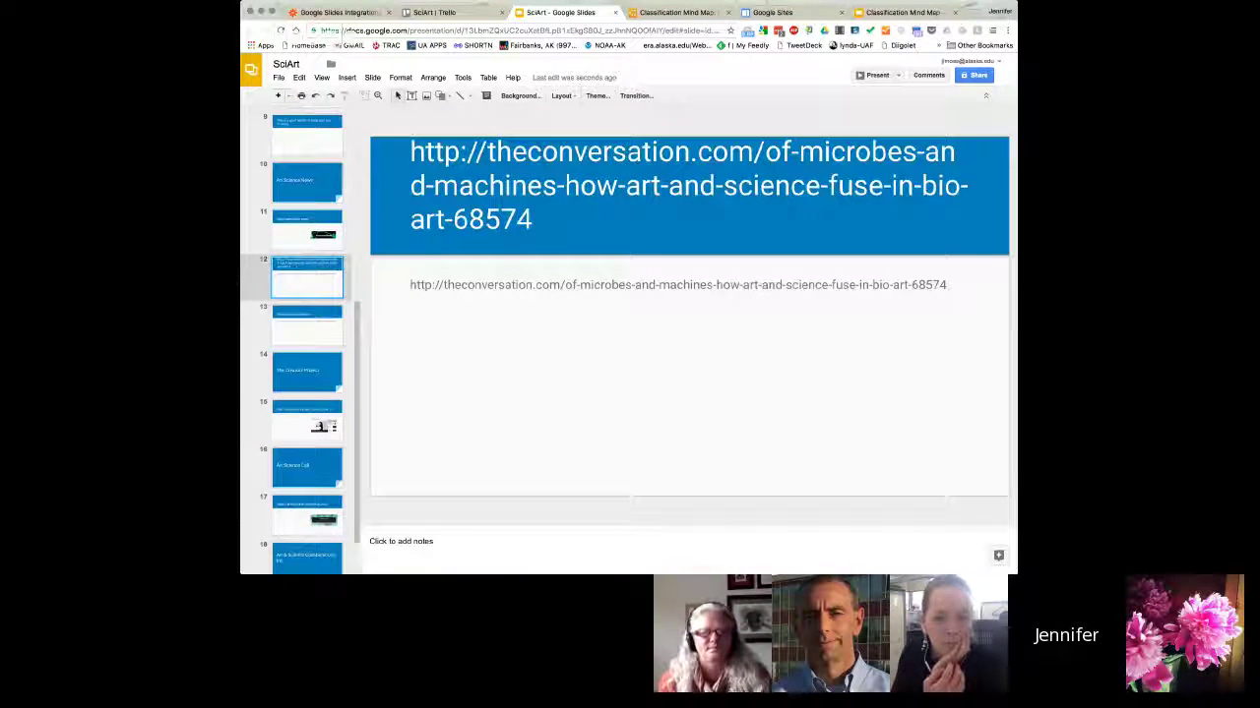
{"action": "left_click", "coordinate": [295, 374]}
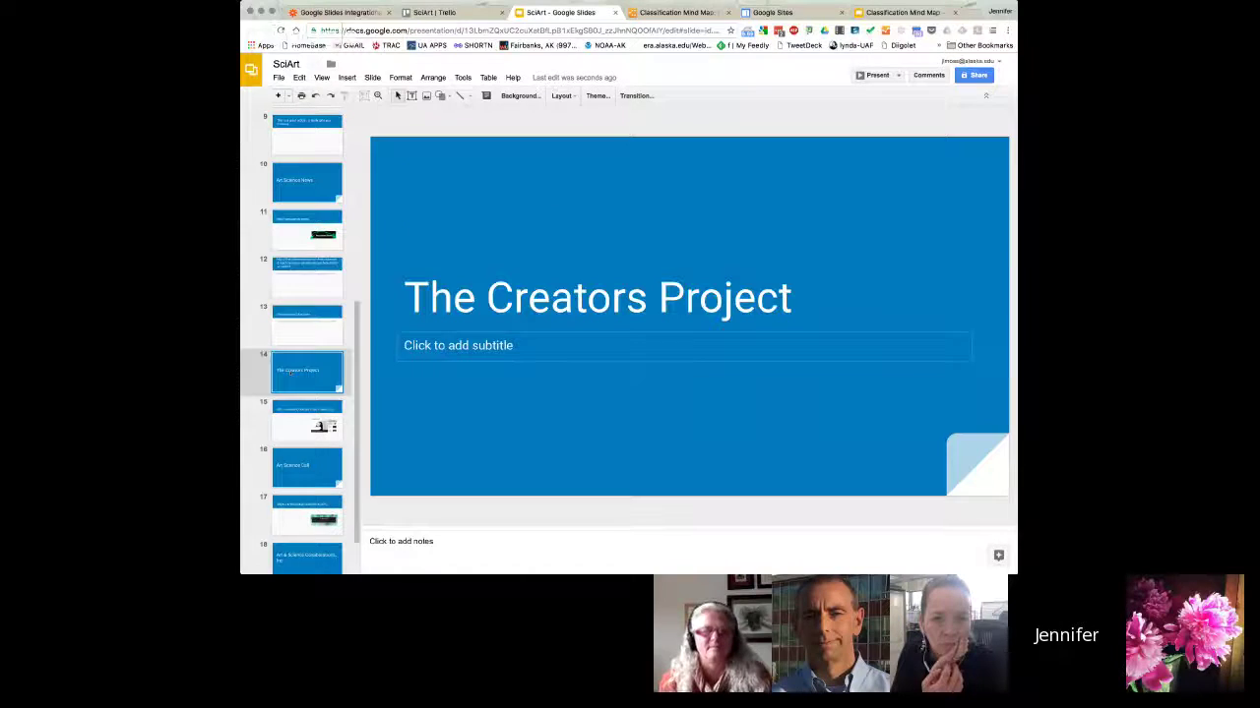
On the slide with The Creators Project web address, enlarge and reposition the website screenshot and delete the empty text box beside it
{"action": "left_click", "coordinate": [290, 432]}
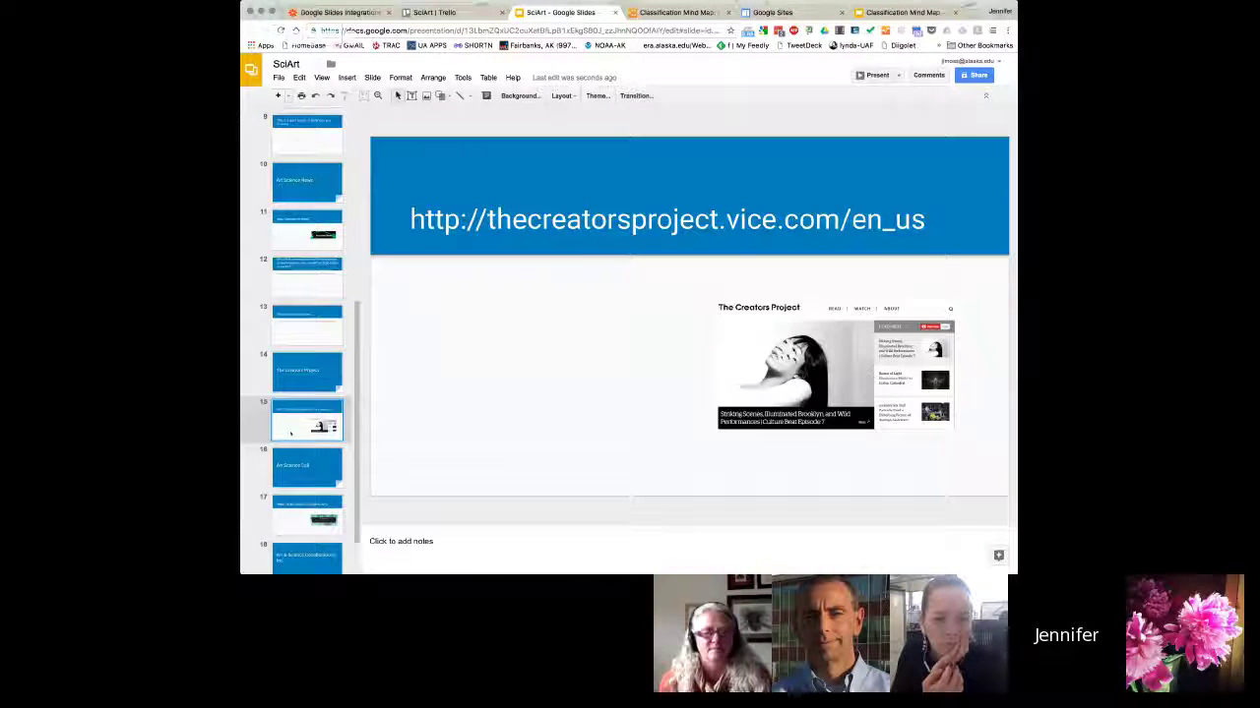
{"action": "left_click", "coordinate": [311, 472]}
{"action": "left_click", "coordinate": [307, 421]}
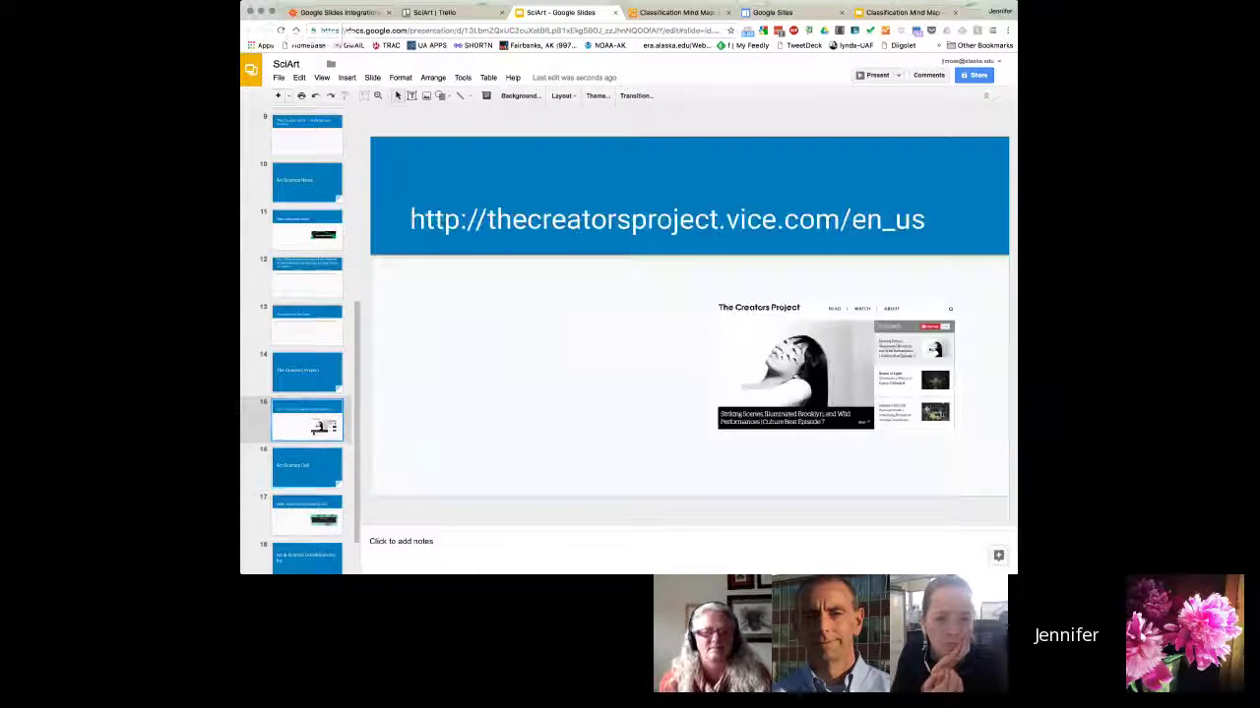
{"action": "left_click", "coordinate": [742, 363]}
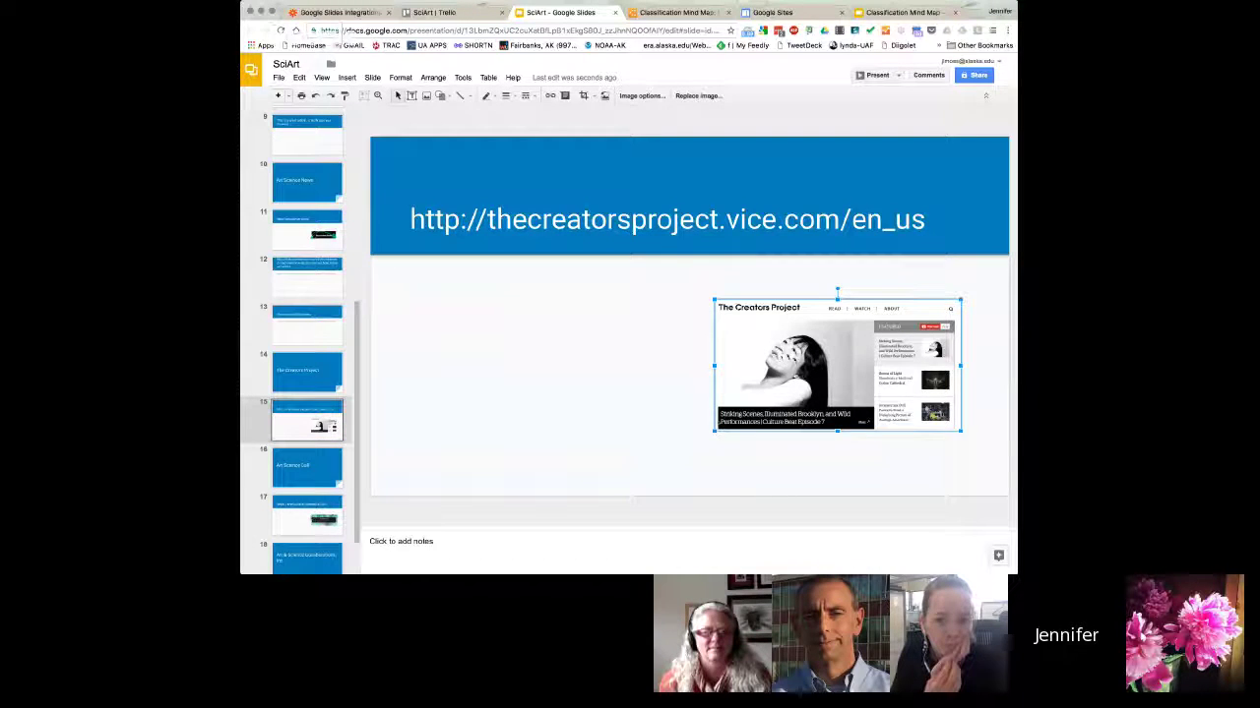
{"action": "left_click_drag", "start_coordinate": [714, 431], "coordinate": [606, 488]}
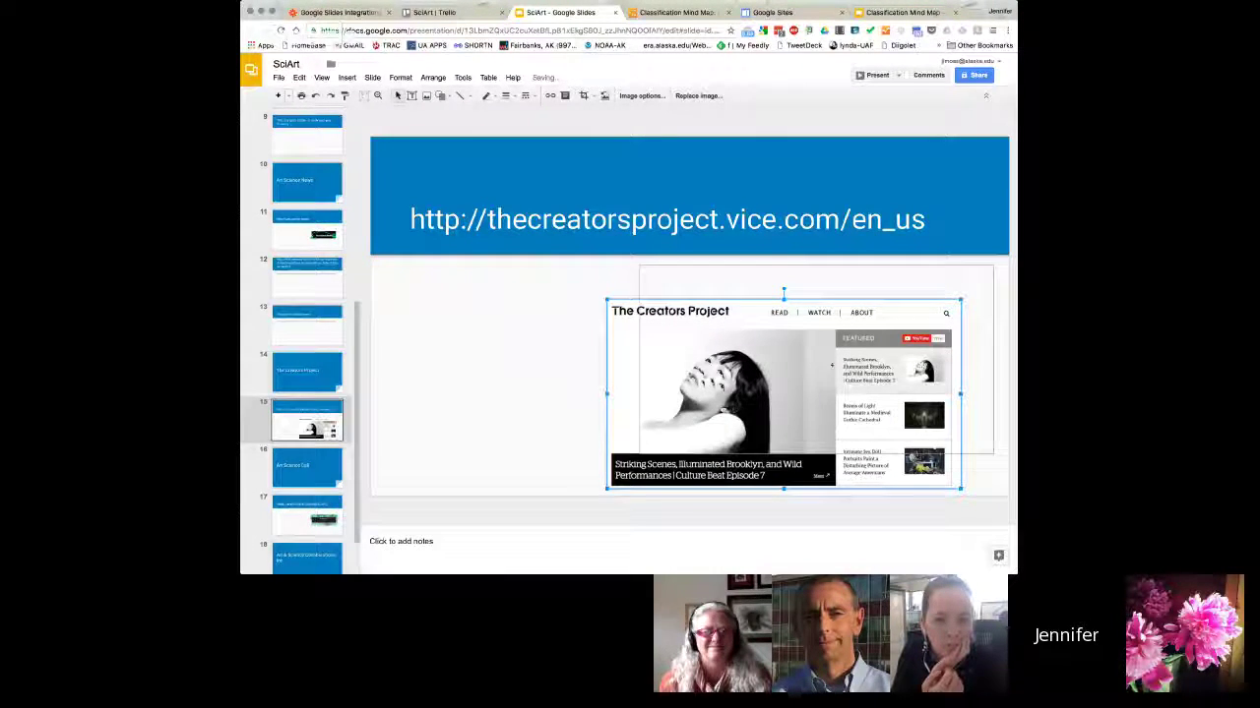
{"action": "left_click_drag", "start_coordinate": [708, 429], "coordinate": [742, 394]}
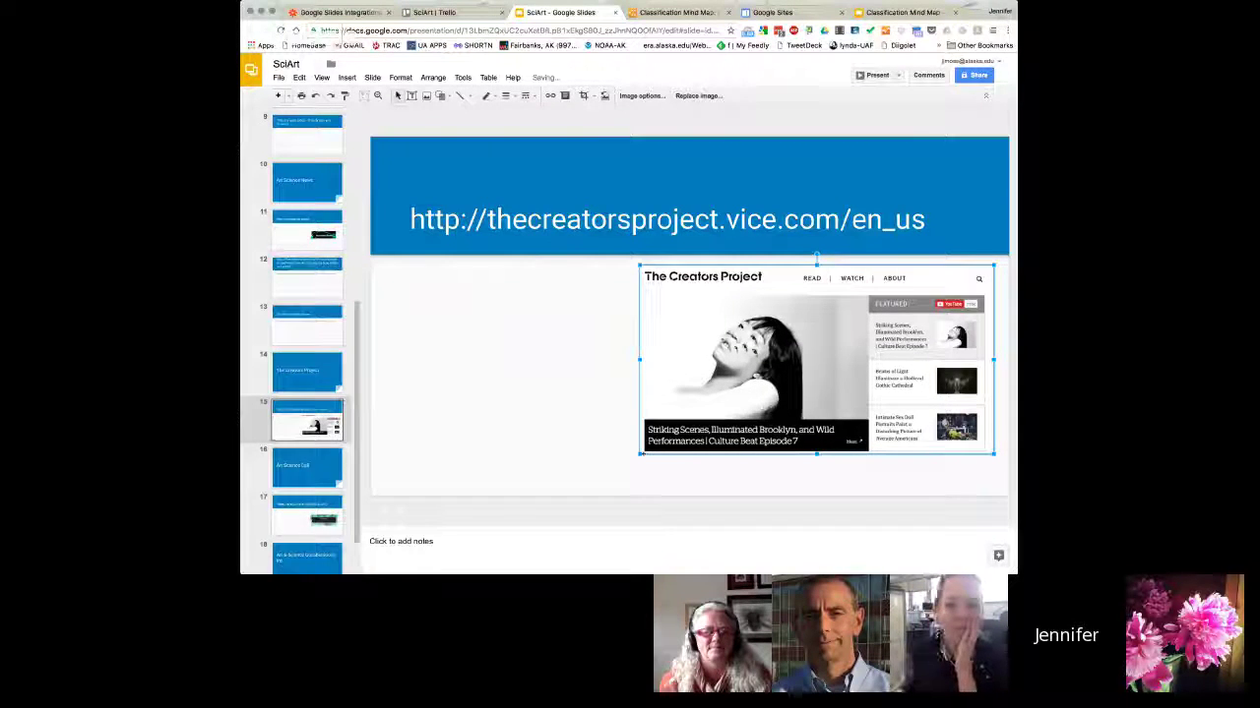
{"action": "left_click_drag", "start_coordinate": [640, 453], "coordinate": [606, 482]}
{"action": "left_click", "coordinate": [516, 448]}
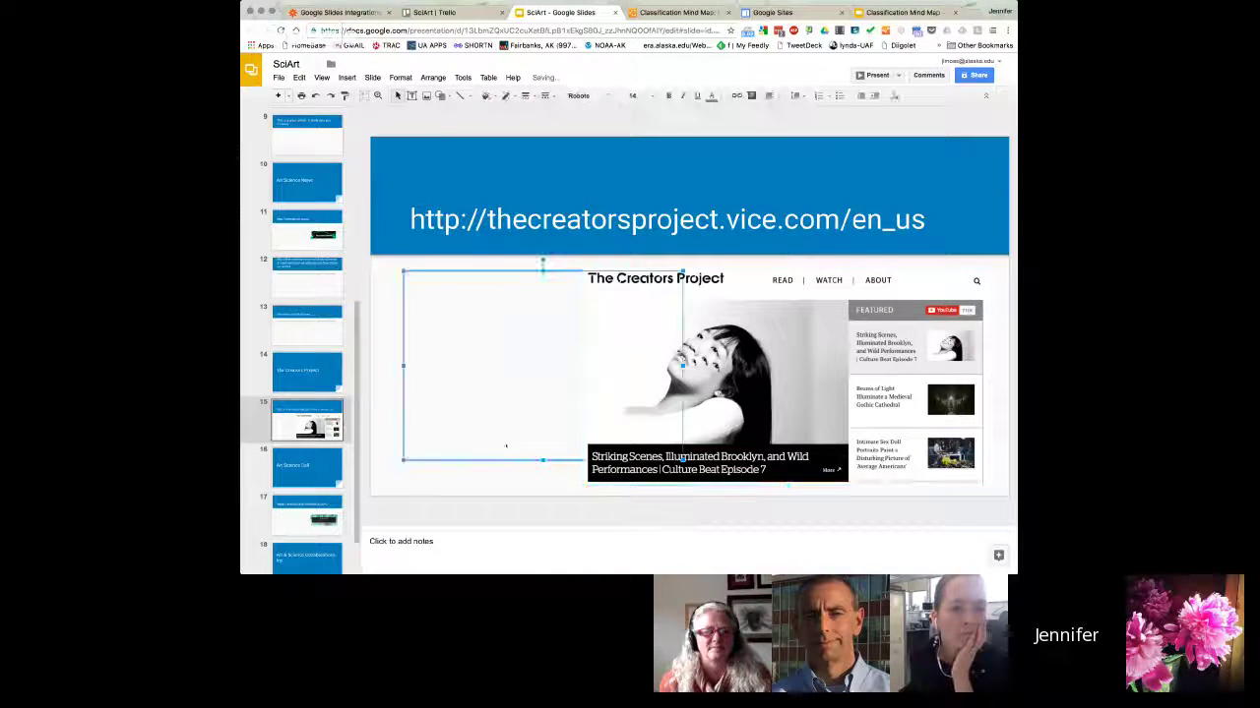
{"action": "key", "text": "Delete"}
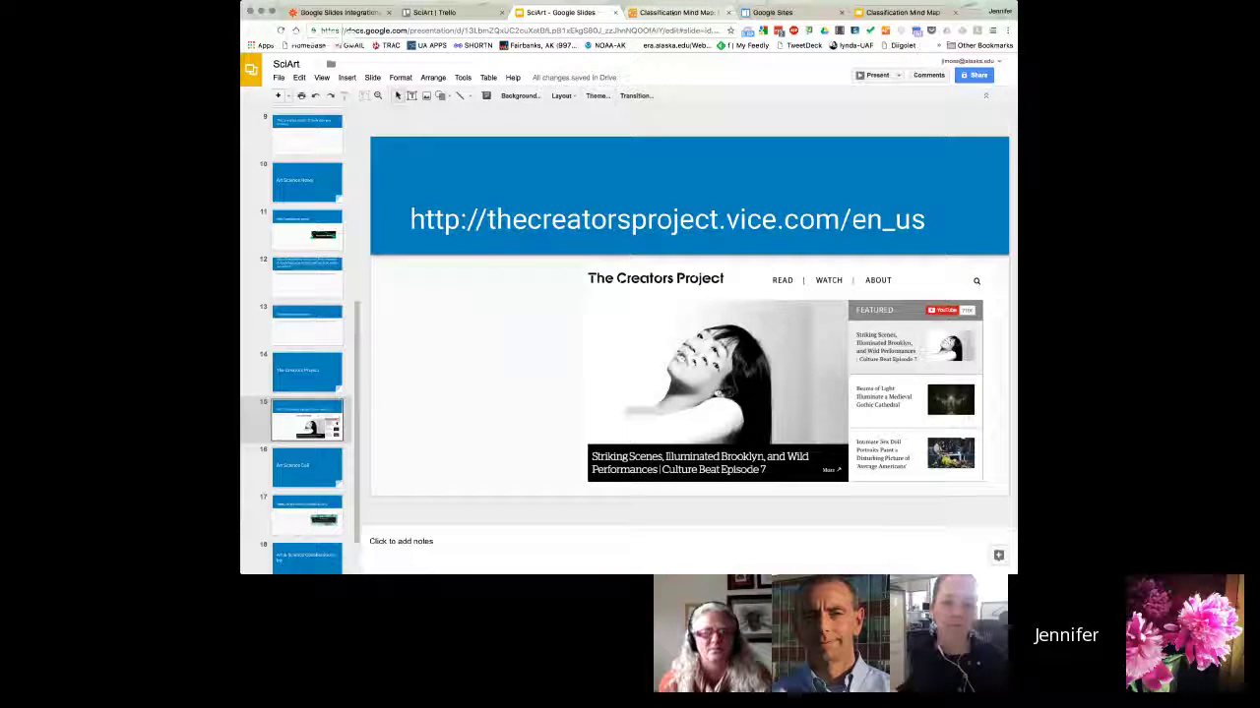
Switch to the Classification Mind Map in Lucidchart and add a presentation slide whose frame encloses the Protista branch
{"action": "key", "text": "super+4"}
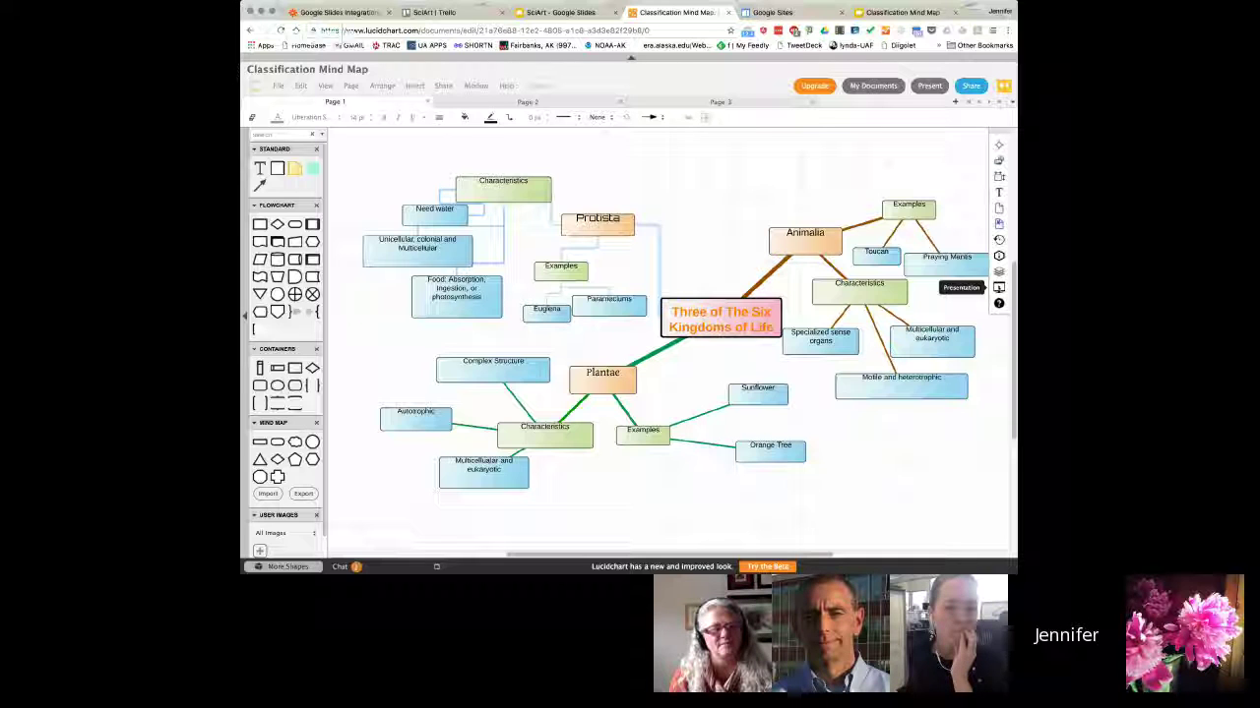
{"action": "left_click", "coordinate": [999, 288]}
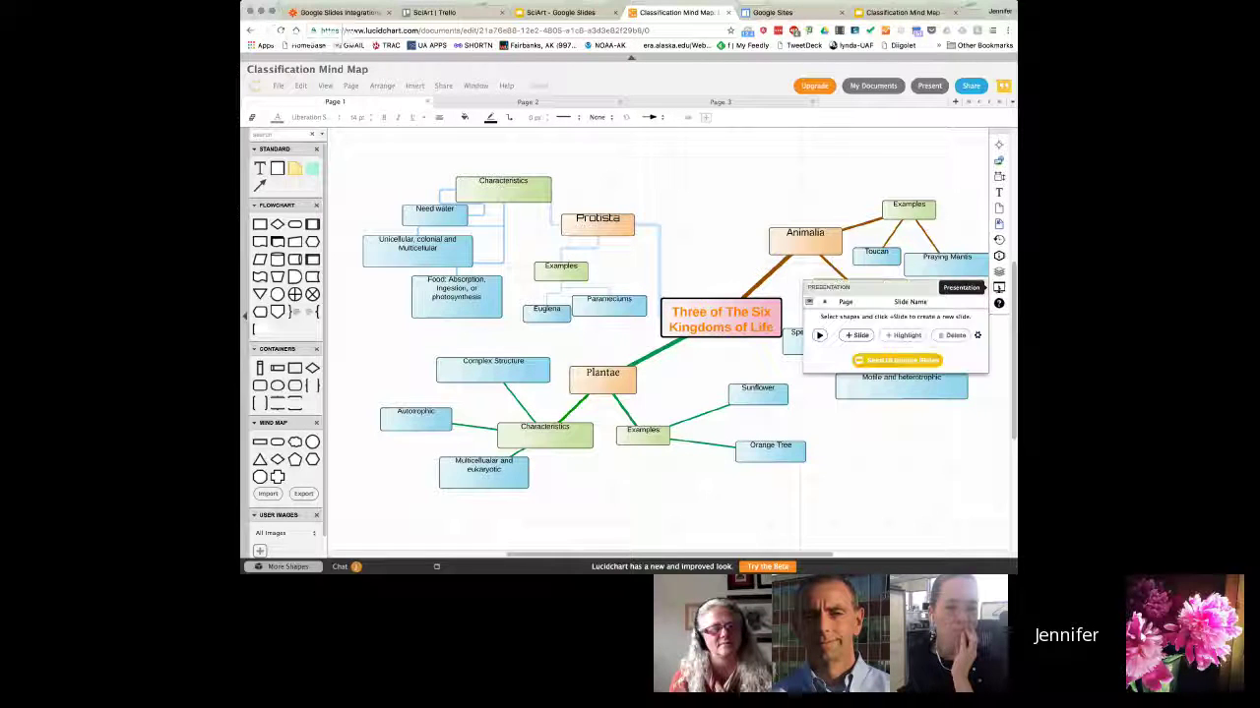
{"action": "left_click", "coordinate": [854, 335]}
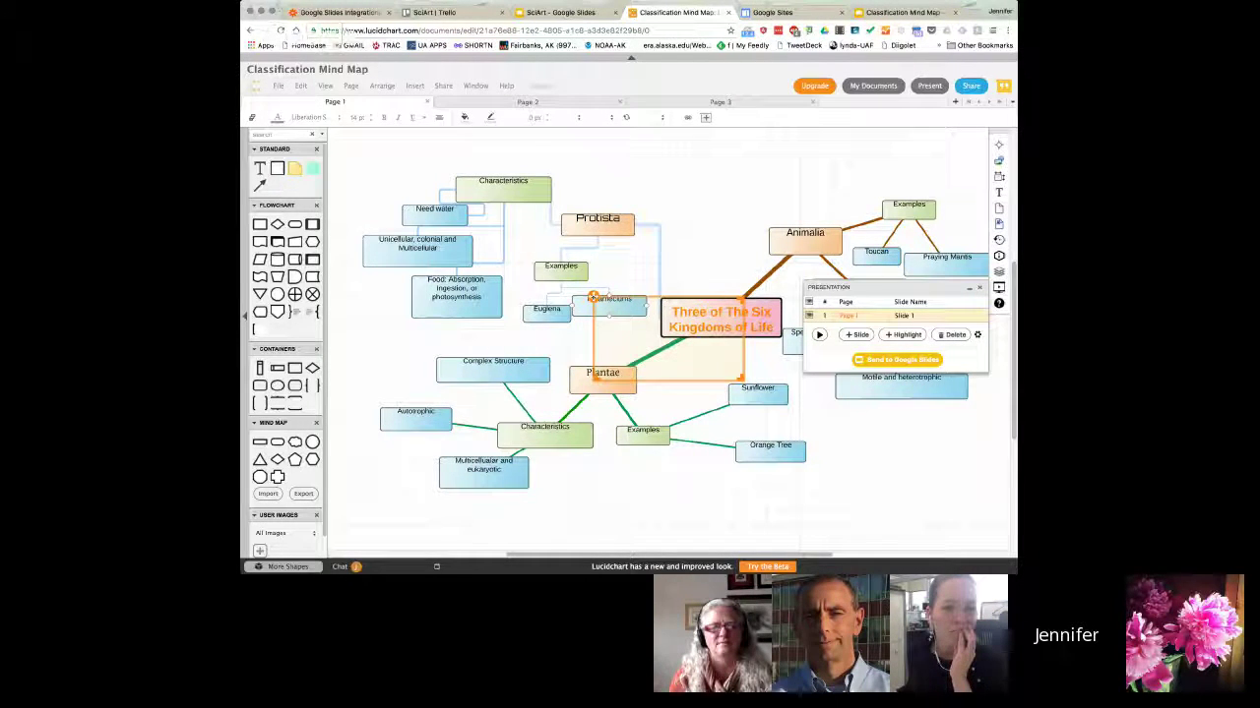
{"action": "left_click_drag", "start_coordinate": [592, 295], "coordinate": [357, 157]}
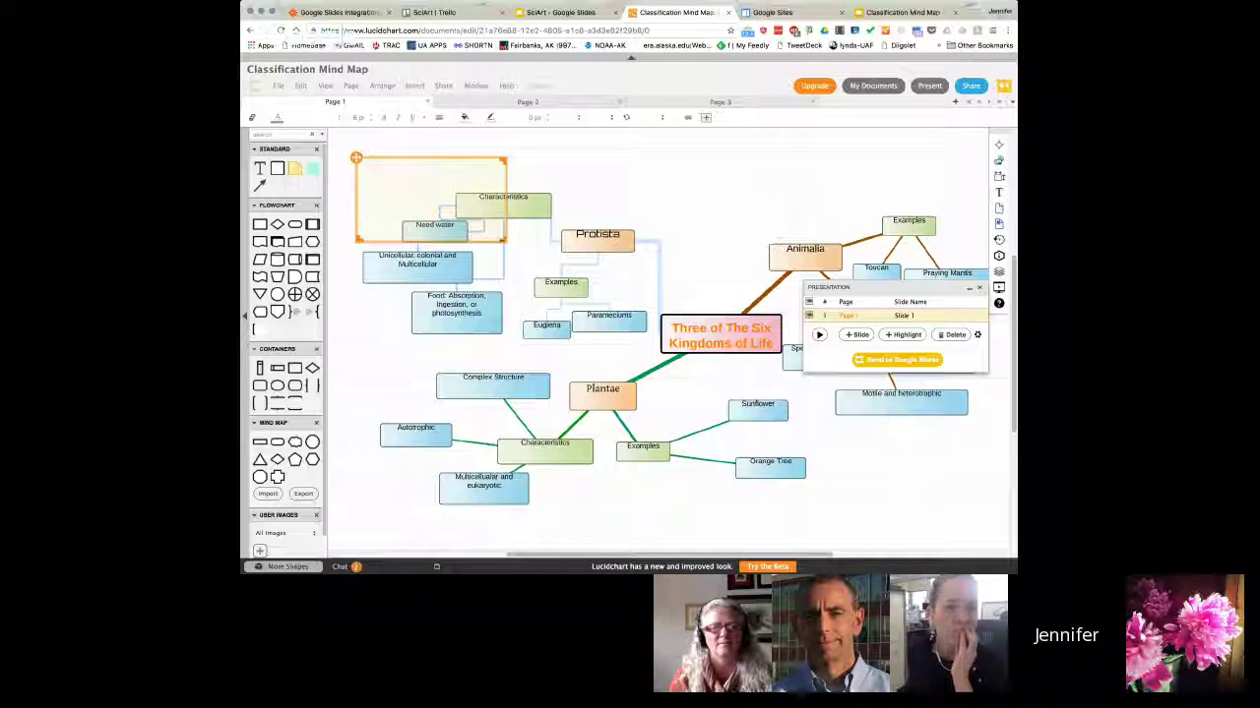
{"action": "left_click_drag", "start_coordinate": [506, 240], "coordinate": [661, 328]}
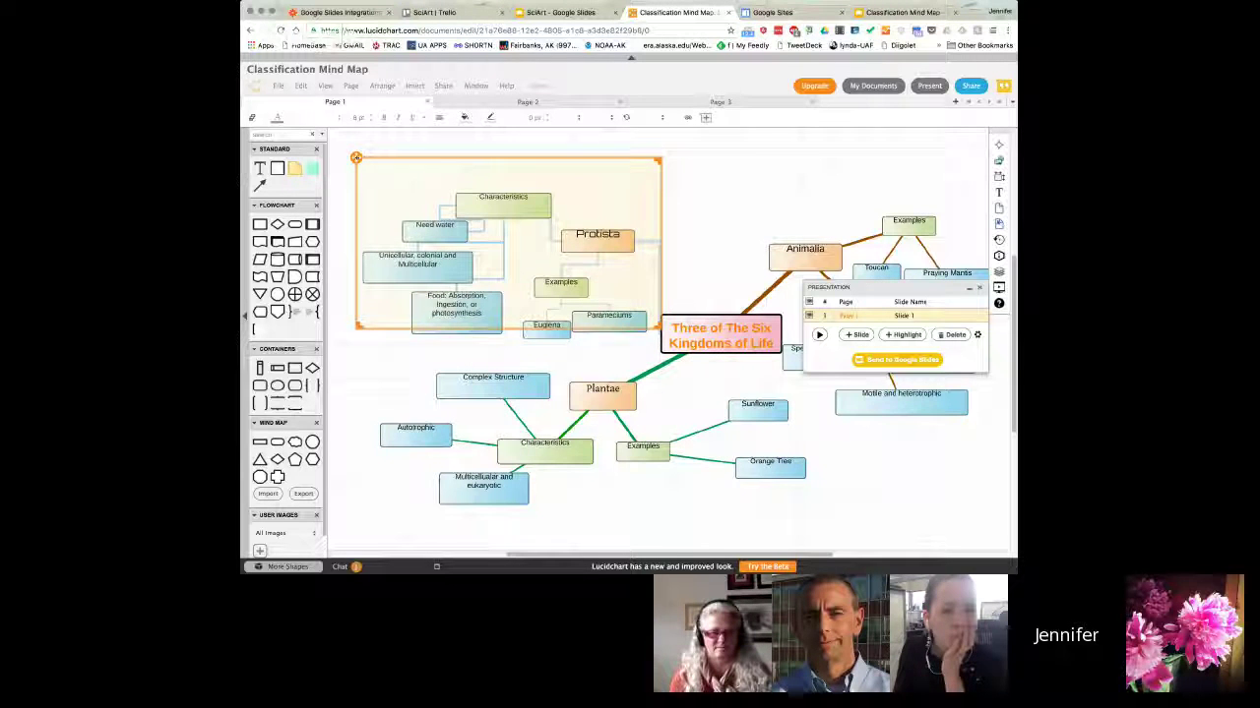
{"action": "left_click_drag", "start_coordinate": [362, 166], "coordinate": [383, 188]}
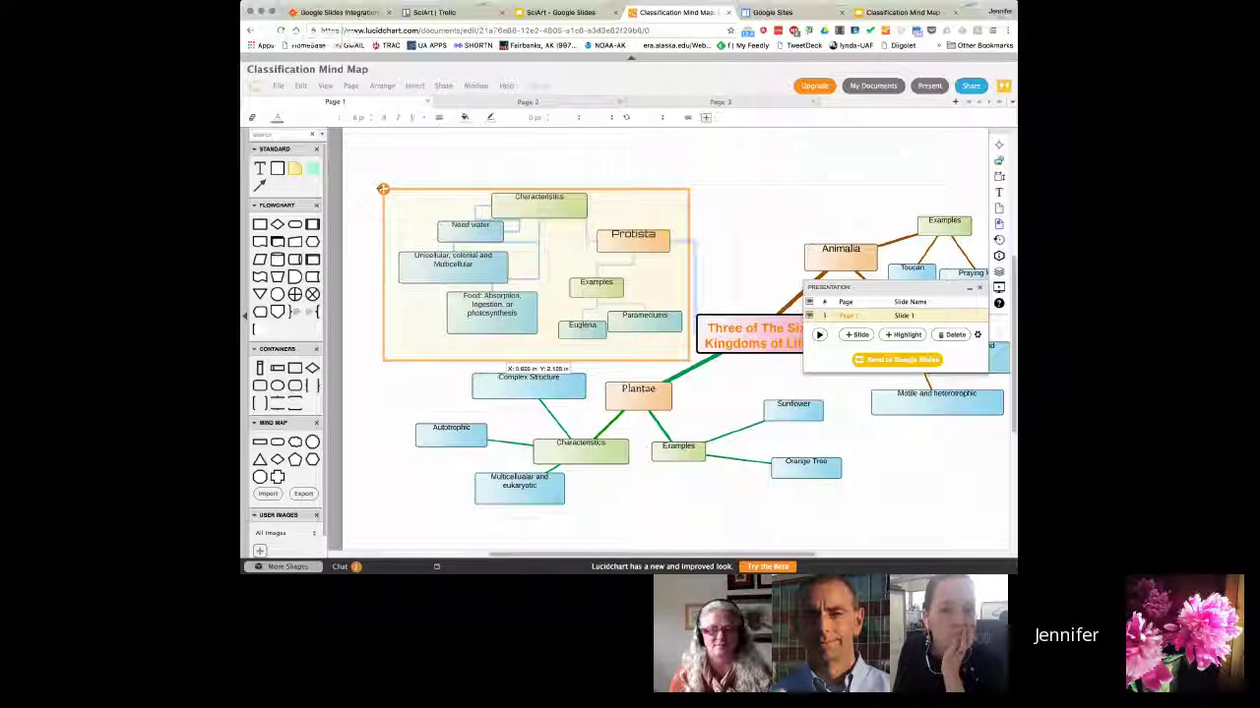
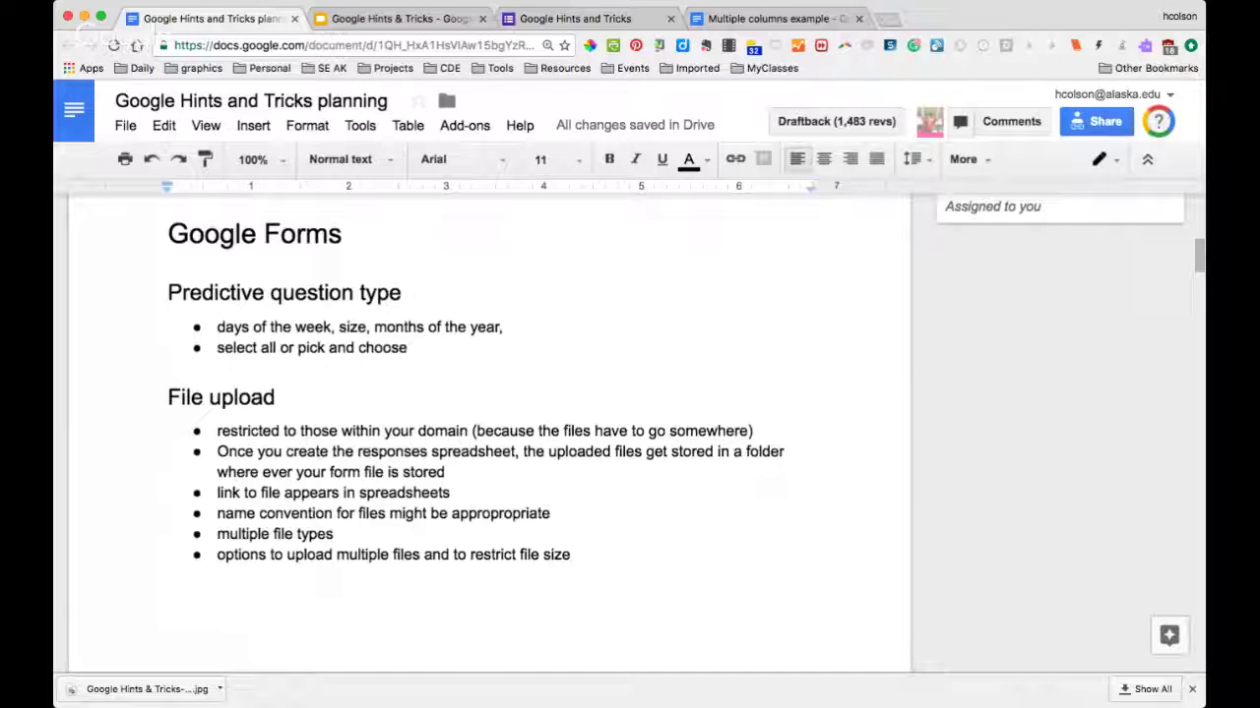
Switch to the Google Hints and Tricks form and look through its favorite food, shirt size, meeting day and favorite month questions
{"action": "left_click", "coordinate": [580, 18]}
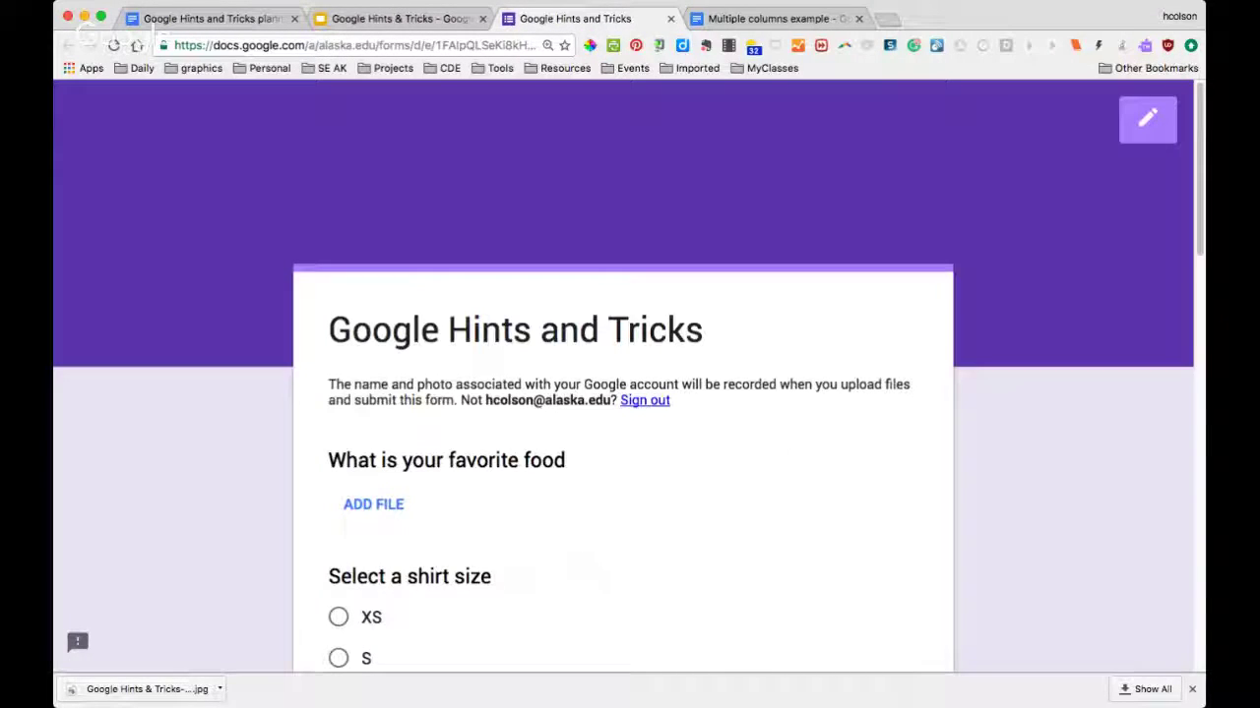
{"action": "scroll", "coordinate": [623, 394], "scroll_direction": "down", "scroll_amount": 2}
{"action": "scroll", "coordinate": [623, 394], "scroll_direction": "down", "scroll_amount": 5}
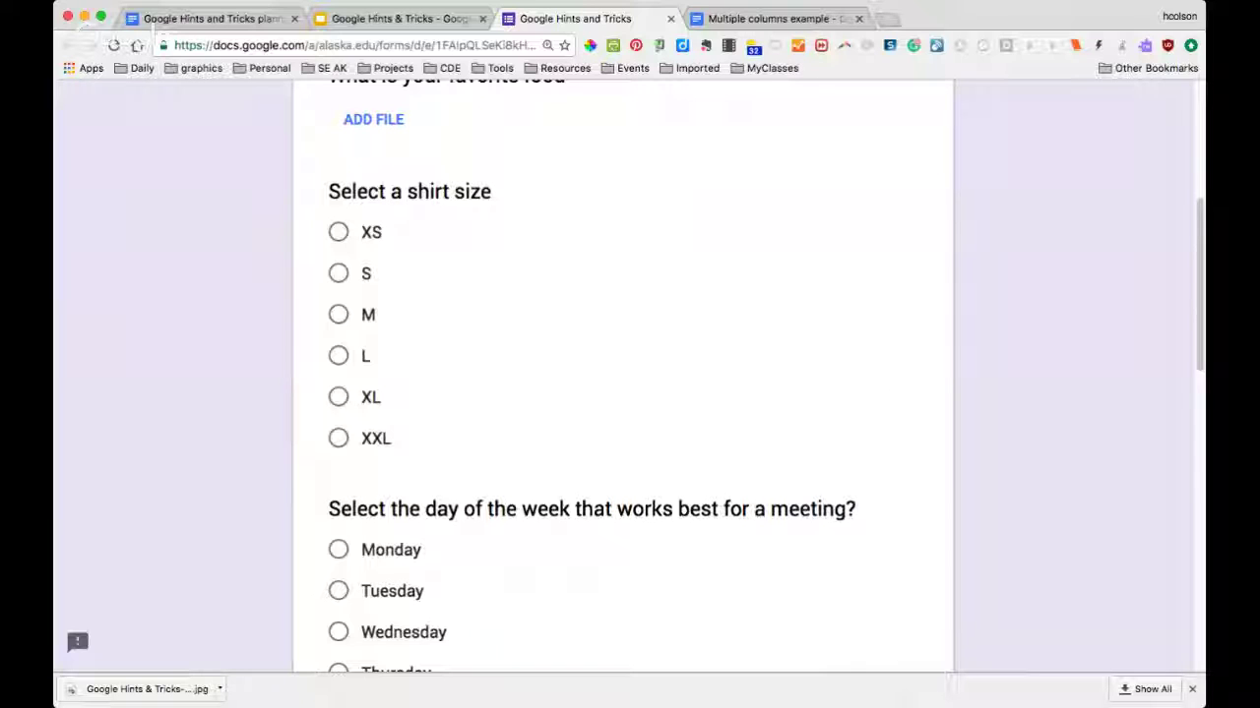
{"action": "scroll", "coordinate": [622, 374], "scroll_direction": "up", "scroll_amount": 2}
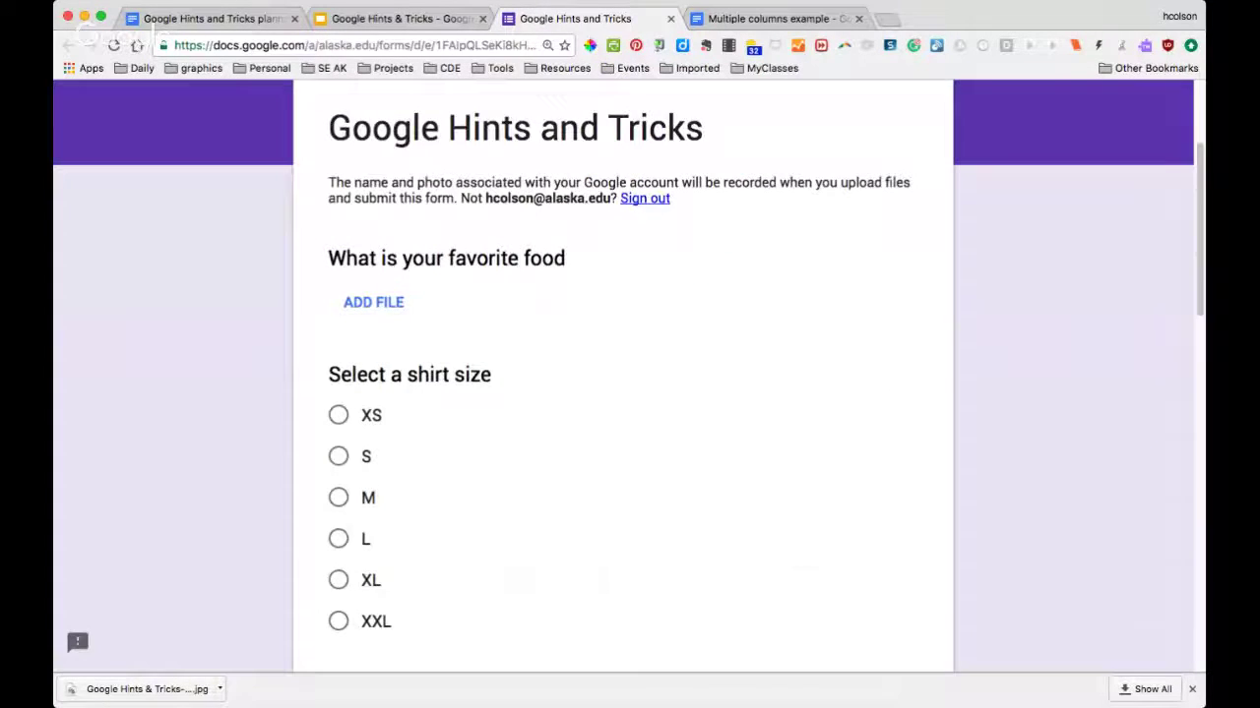
{"action": "scroll", "coordinate": [623, 374], "scroll_direction": "down", "scroll_amount": 2}
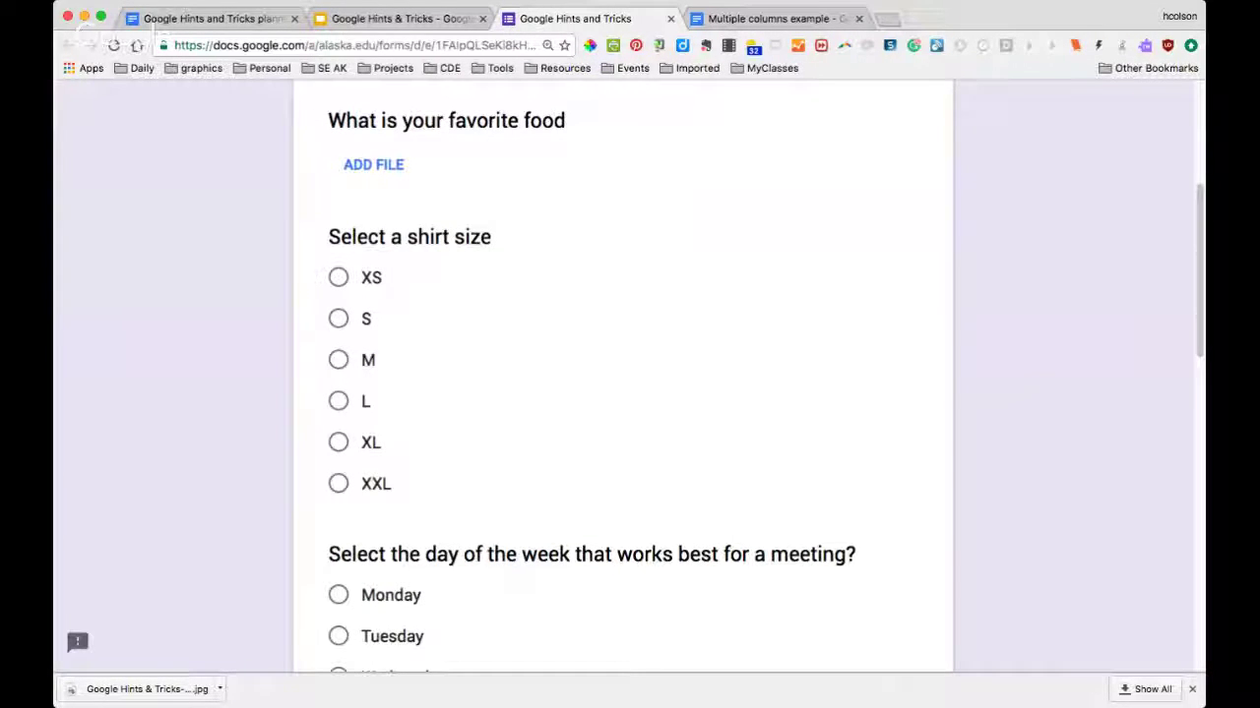
{"action": "scroll", "coordinate": [623, 374], "scroll_direction": "down", "scroll_amount": 4}
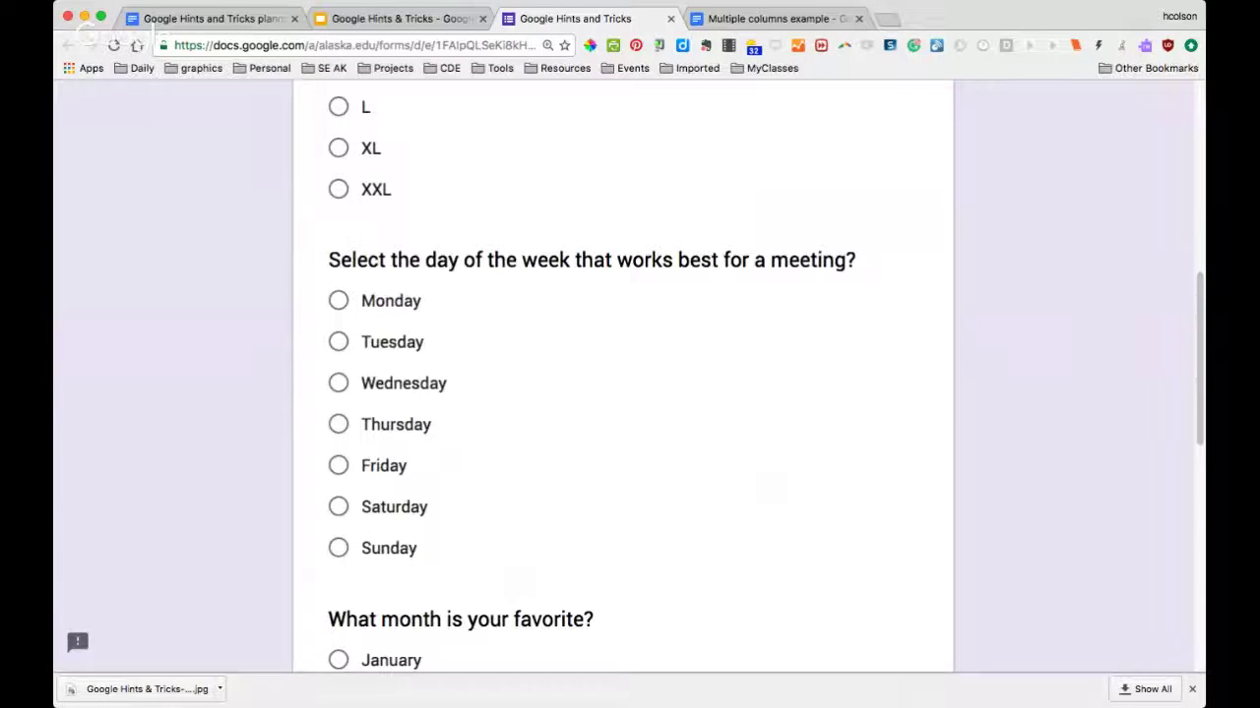
{"action": "scroll", "coordinate": [623, 374], "scroll_direction": "down", "scroll_amount": 1}
{"action": "scroll", "coordinate": [623, 374], "scroll_direction": "down", "scroll_amount": 3}
{"action": "scroll", "coordinate": [623, 374], "scroll_direction": "down", "scroll_amount": 3}
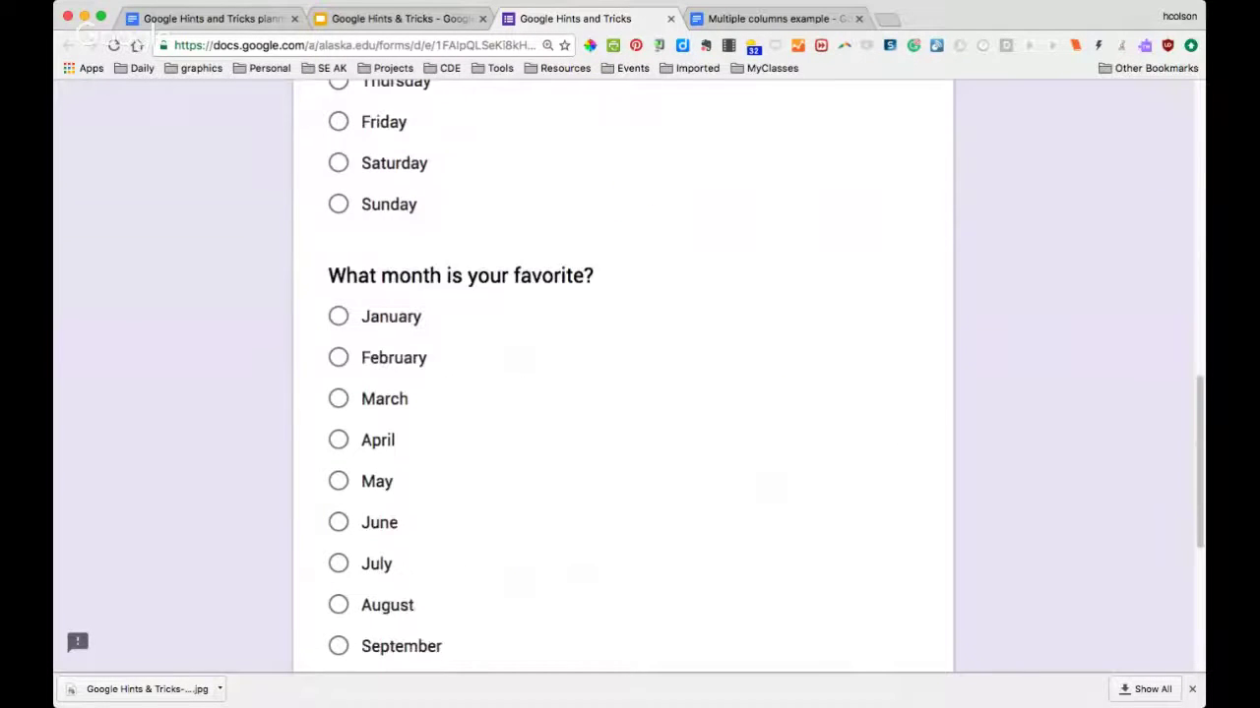
{"action": "scroll", "coordinate": [623, 374], "scroll_direction": "up", "scroll_amount": 6}
{"action": "scroll", "coordinate": [623, 374], "scroll_direction": "up", "scroll_amount": 7}
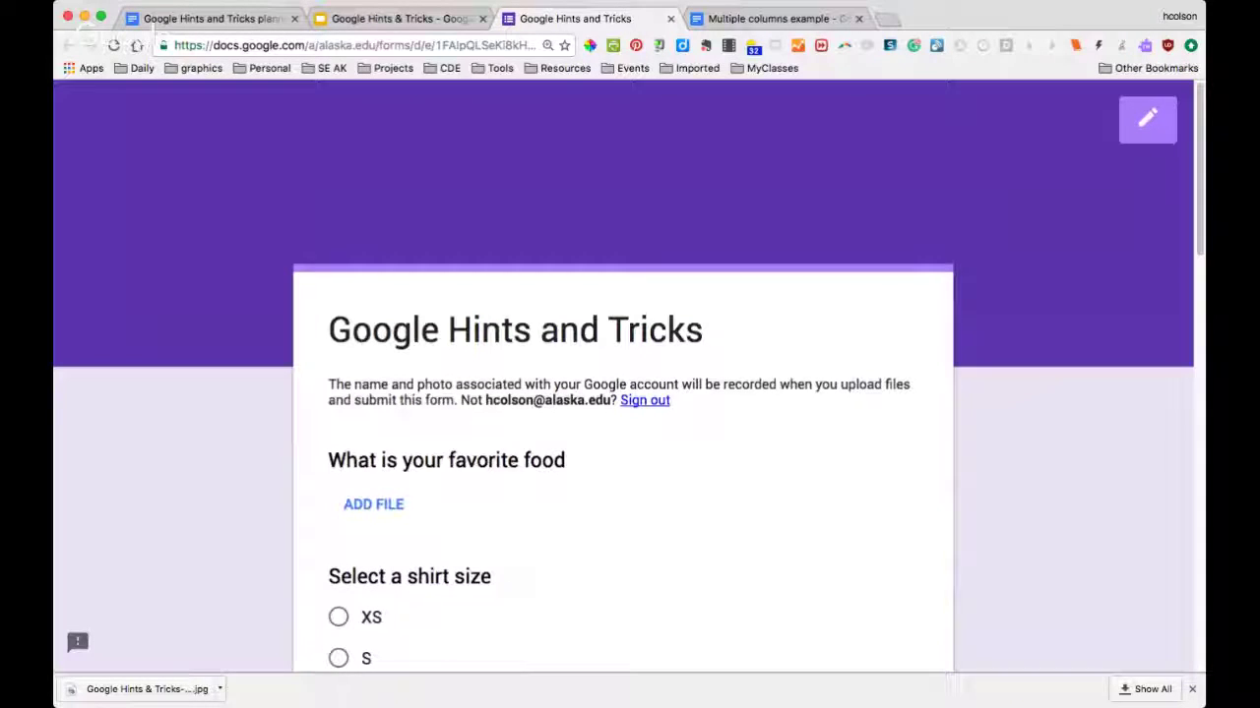
Open the form for editing and add a File upload question above the favorite food question, allowing respondents to upload files to Drive
{"action": "left_click", "coordinate": [1148, 118]}
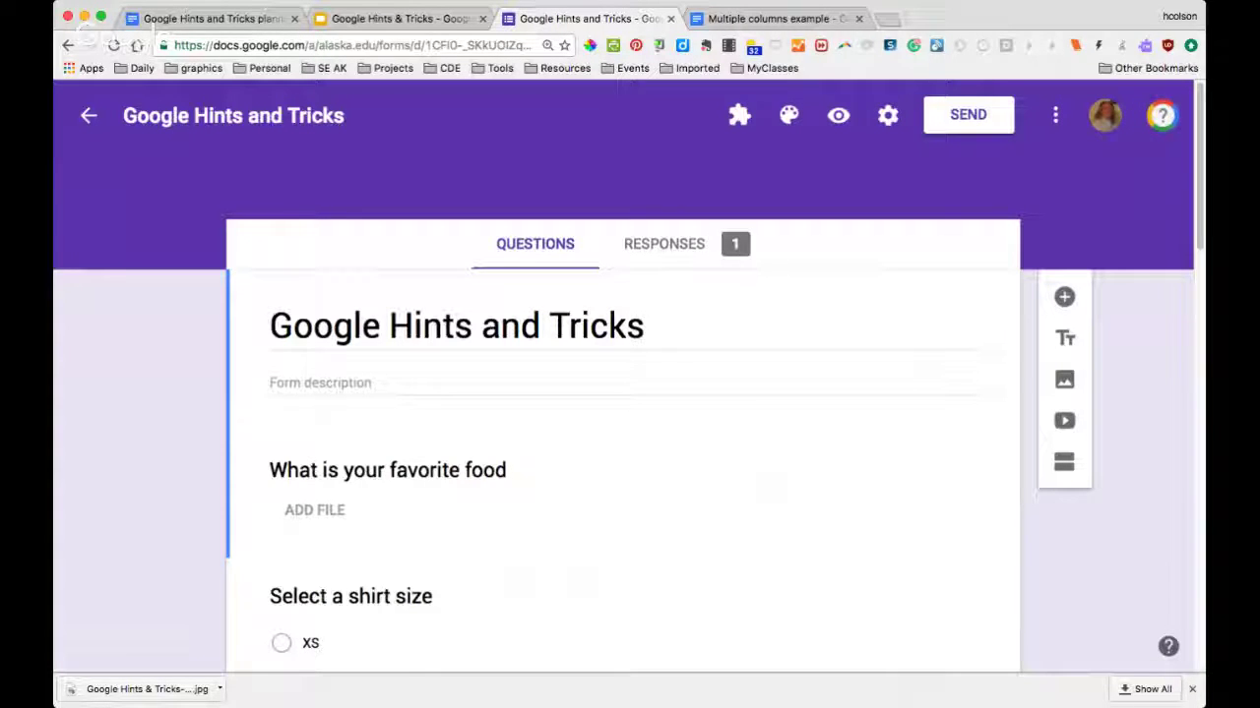
{"action": "scroll", "coordinate": [623, 473], "scroll_direction": "down", "scroll_amount": 3}
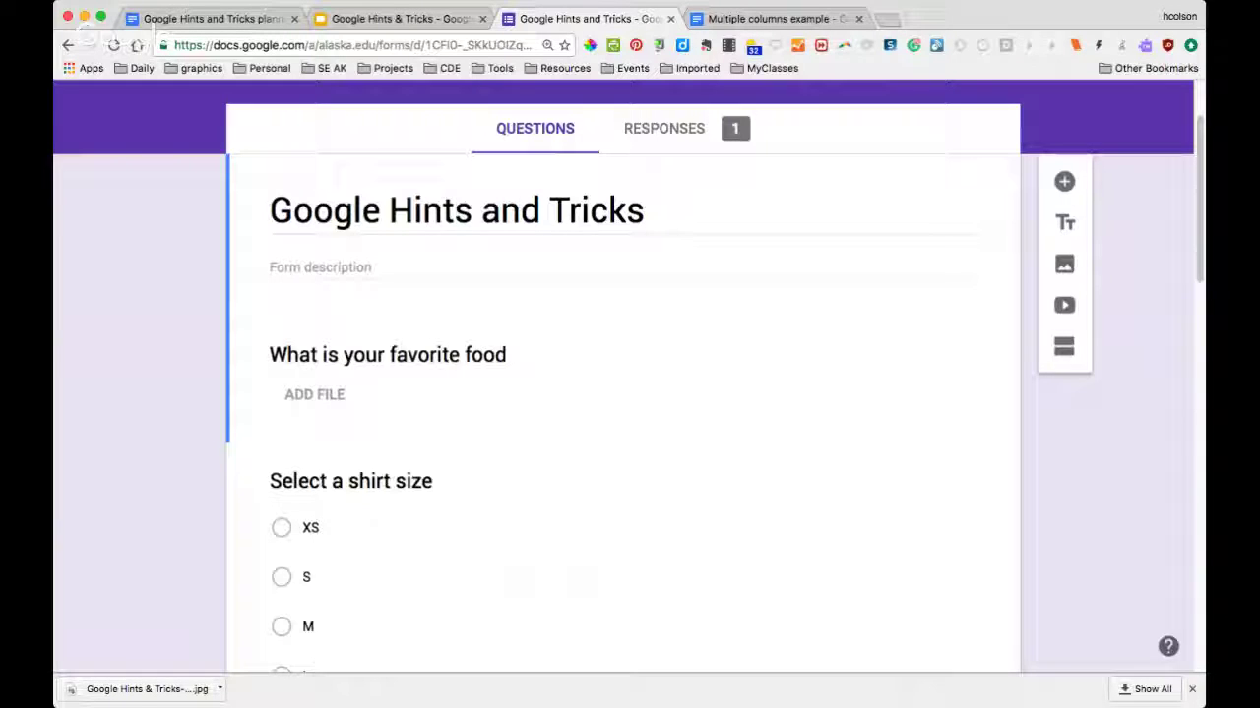
{"action": "left_click", "coordinate": [1063, 181]}
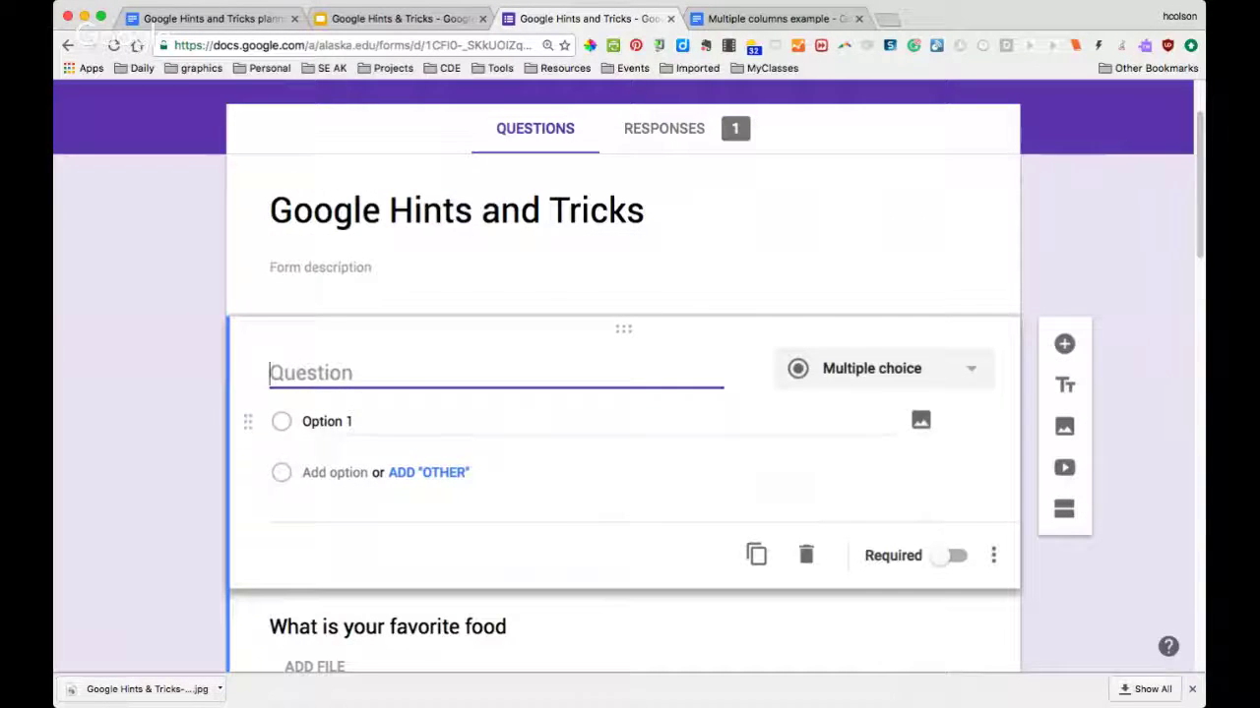
{"action": "left_click", "coordinate": [880, 368]}
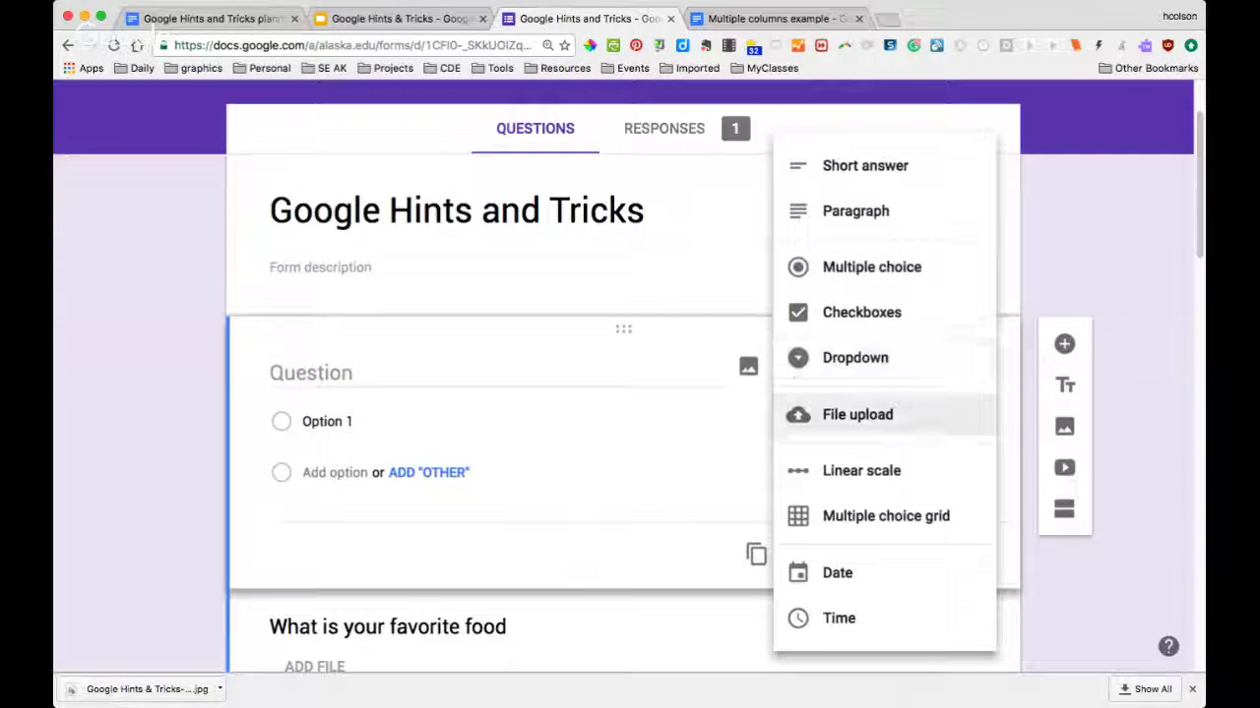
{"action": "left_click", "coordinate": [857, 414]}
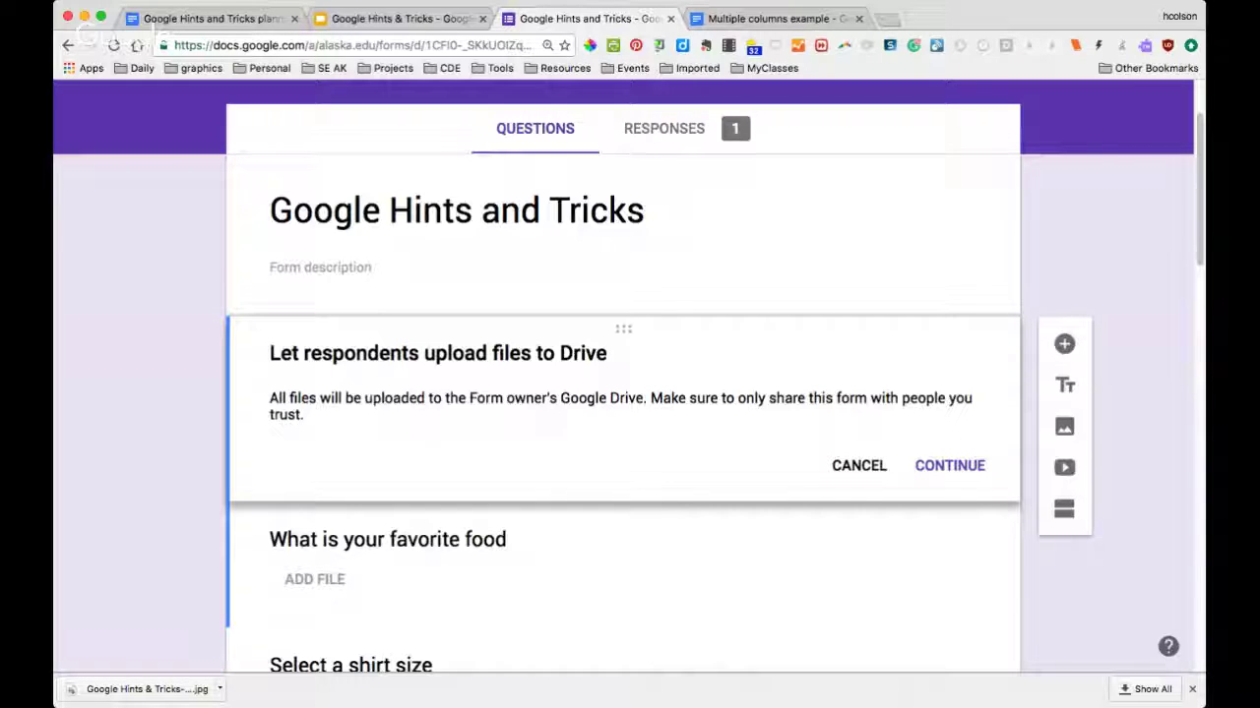
{"action": "left_click", "coordinate": [949, 465]}
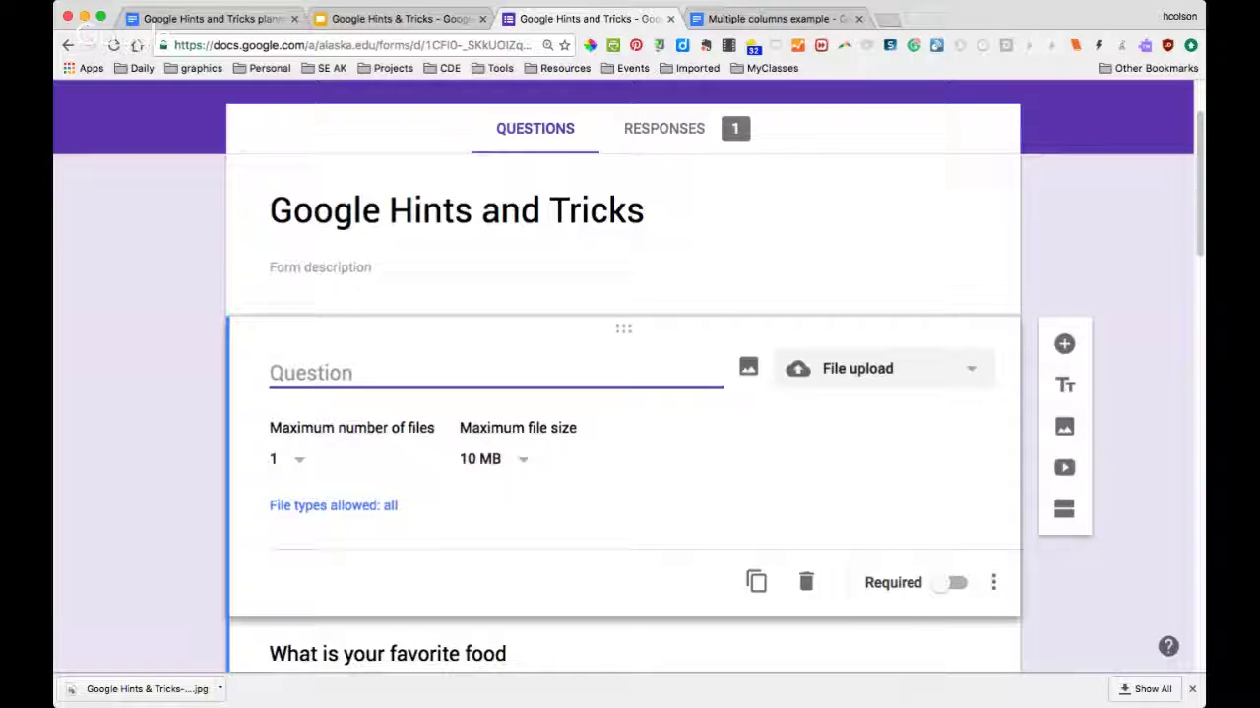
Title the new file upload question "What are you having for Thanksgiving?"
{"action": "type", "text": "What are y"}
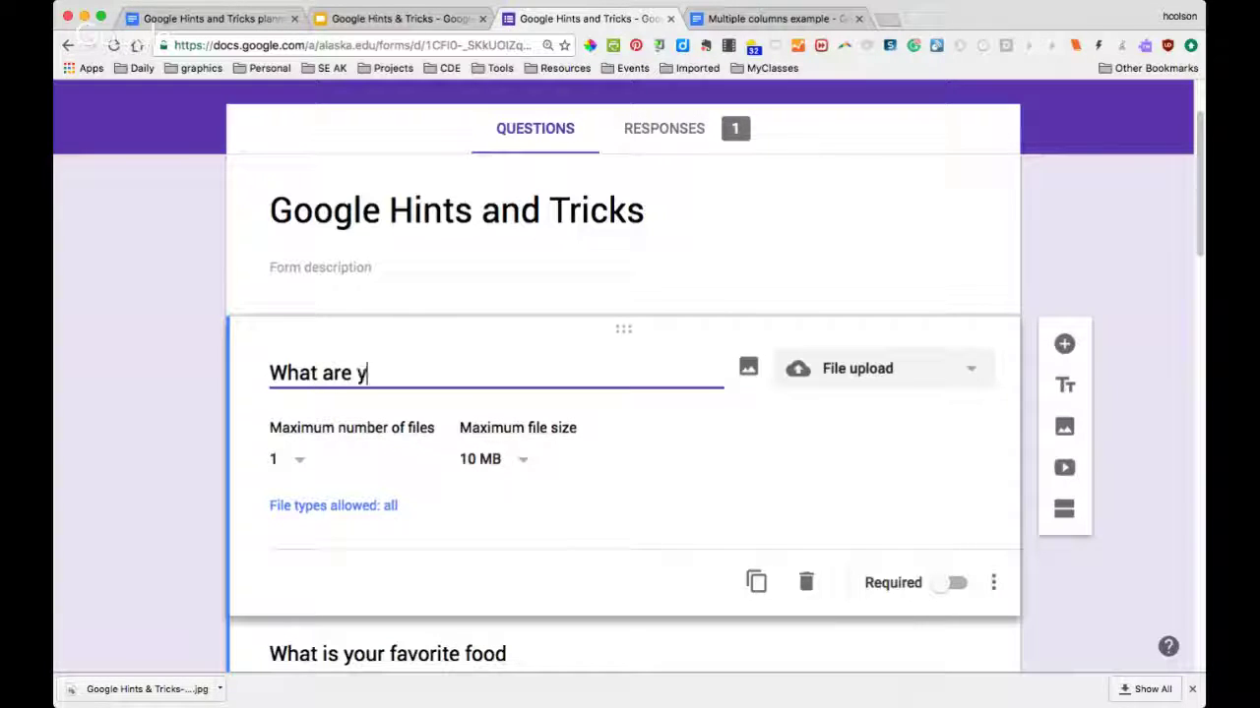
{"action": "type", "text": "ou having "}
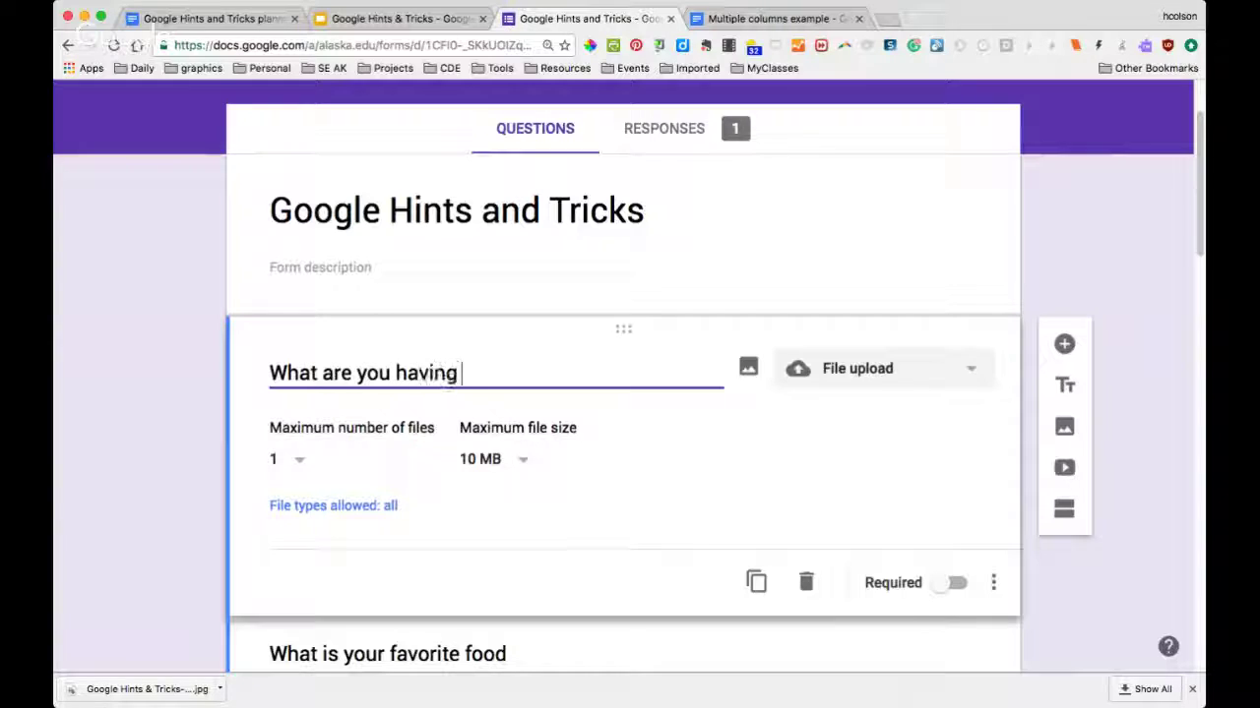
{"action": "type", "text": "for Thanksgiv"}
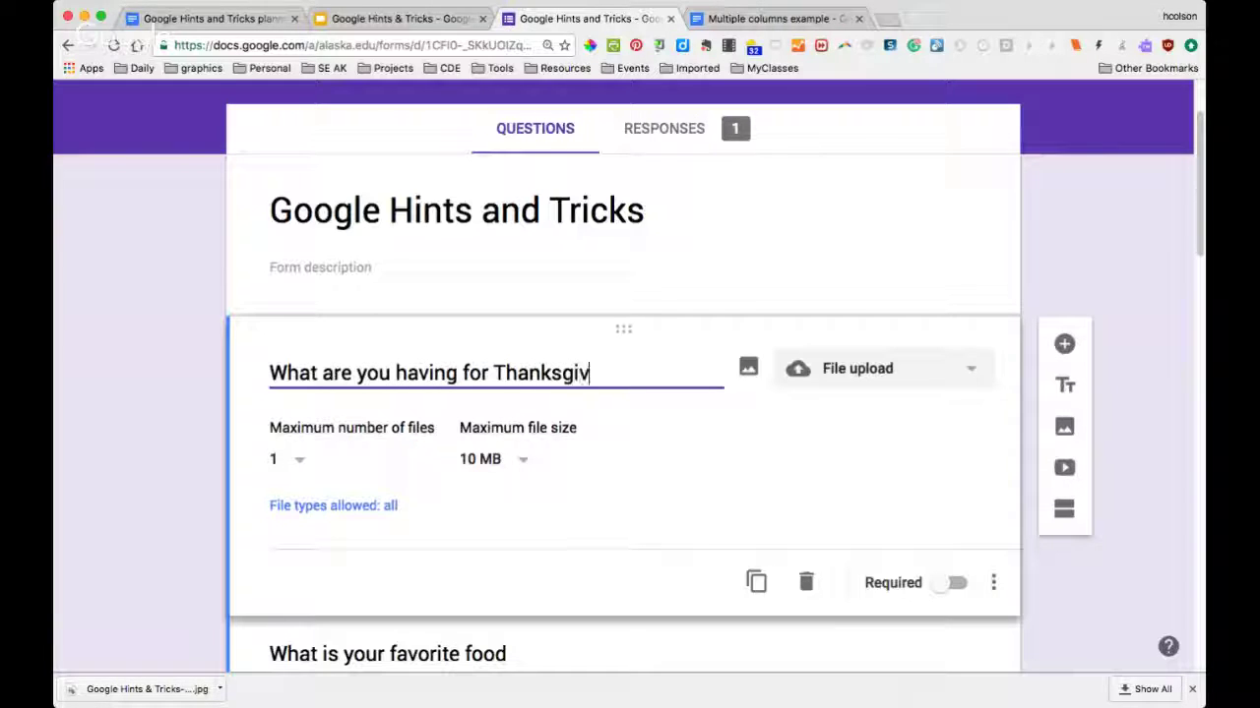
{"action": "type", "text": "ing?"}
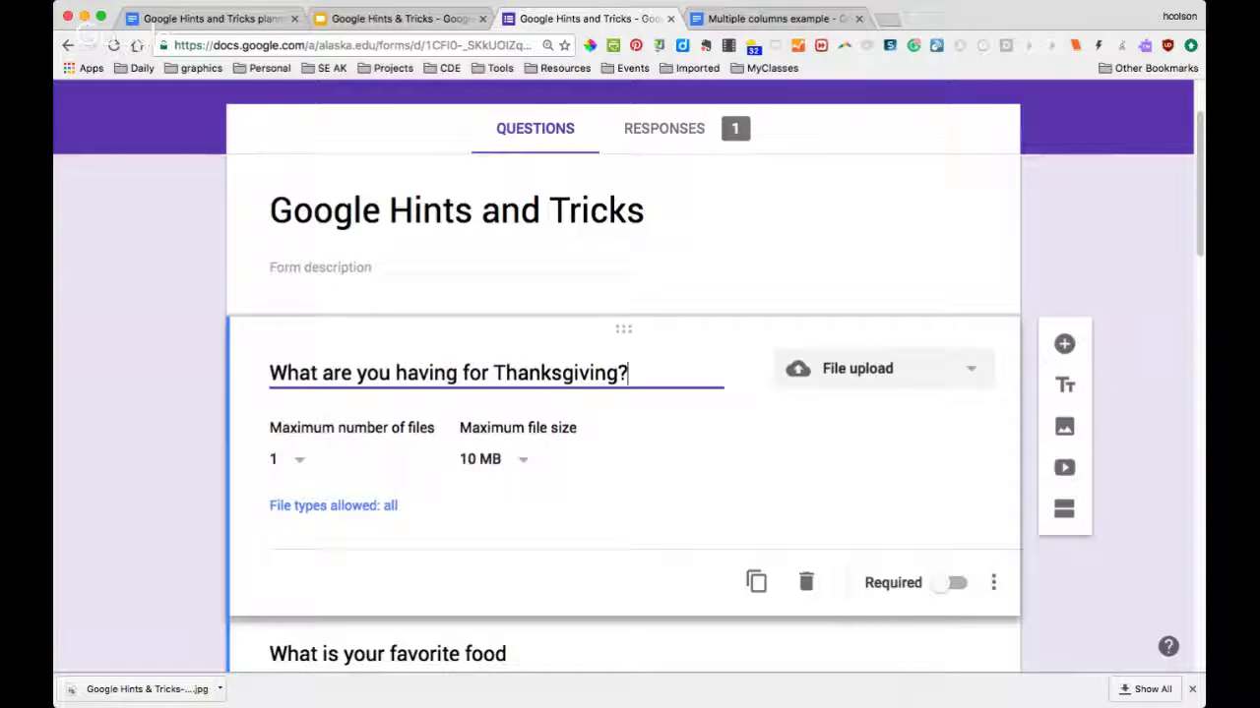
Examine the choices for maximum number of files and maximum file size on the Thanksgiving question without changing them
{"action": "left_click", "coordinate": [285, 459]}
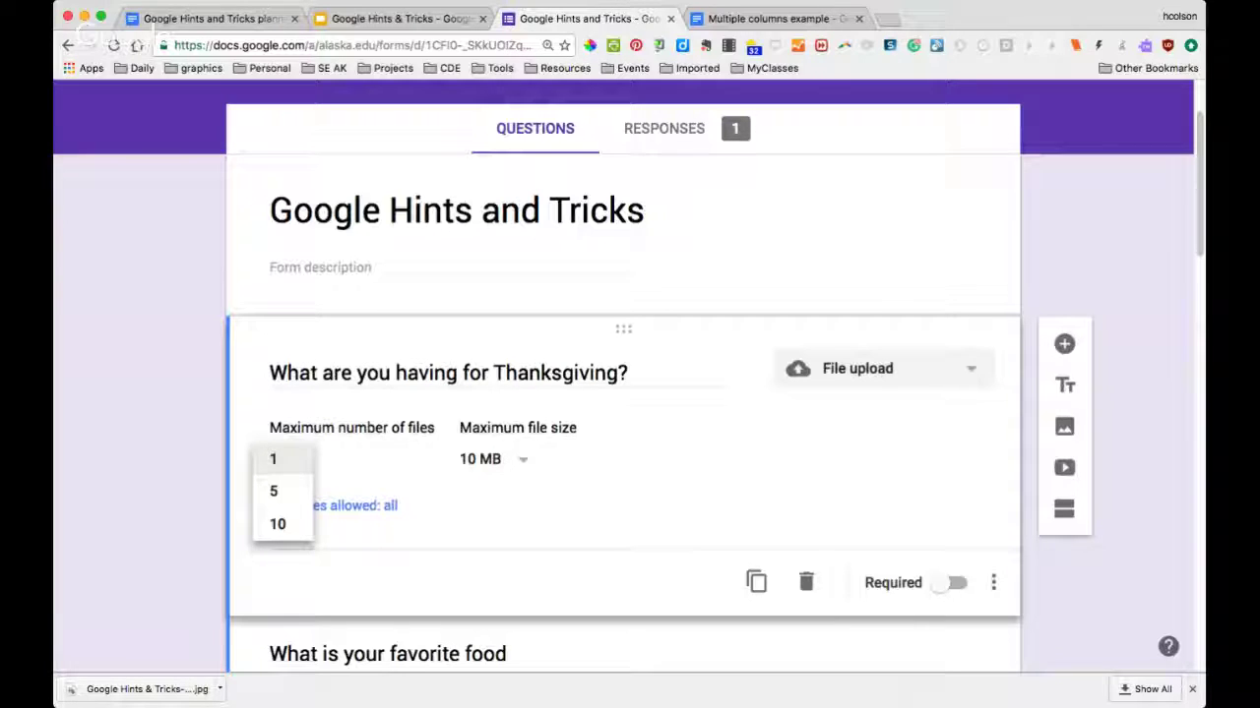
{"action": "left_click", "coordinate": [274, 458]}
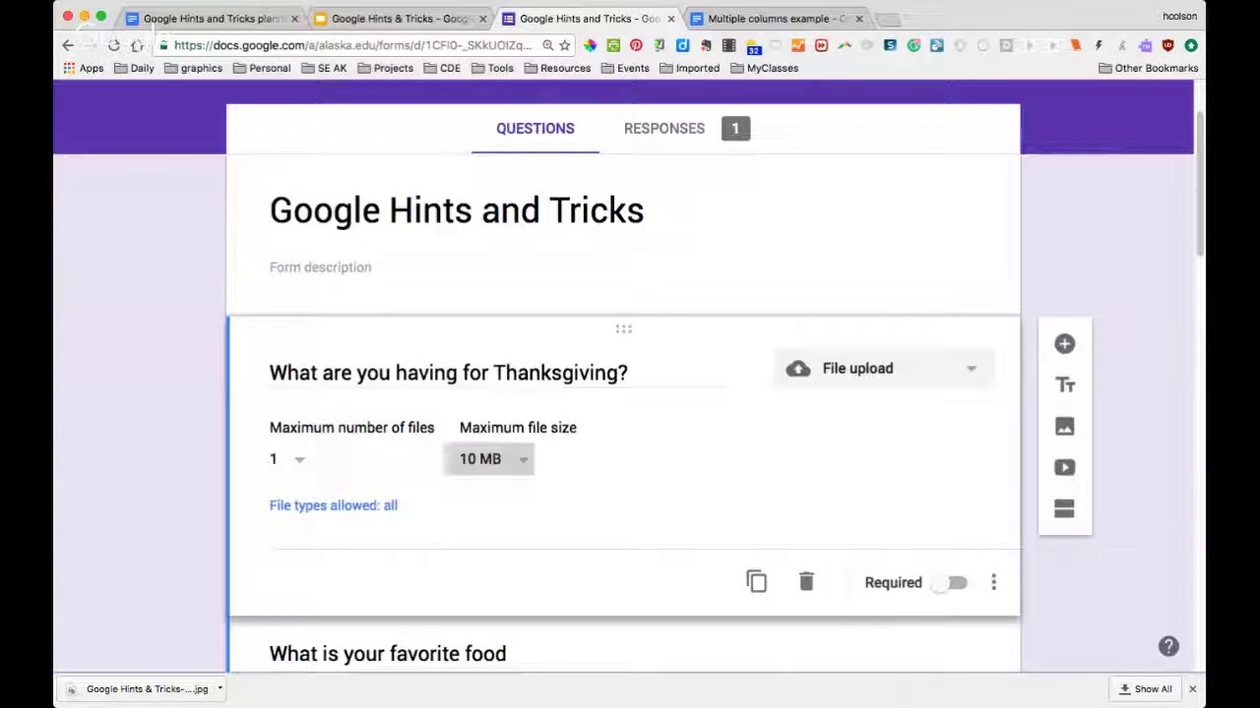
{"action": "left_click", "coordinate": [480, 458]}
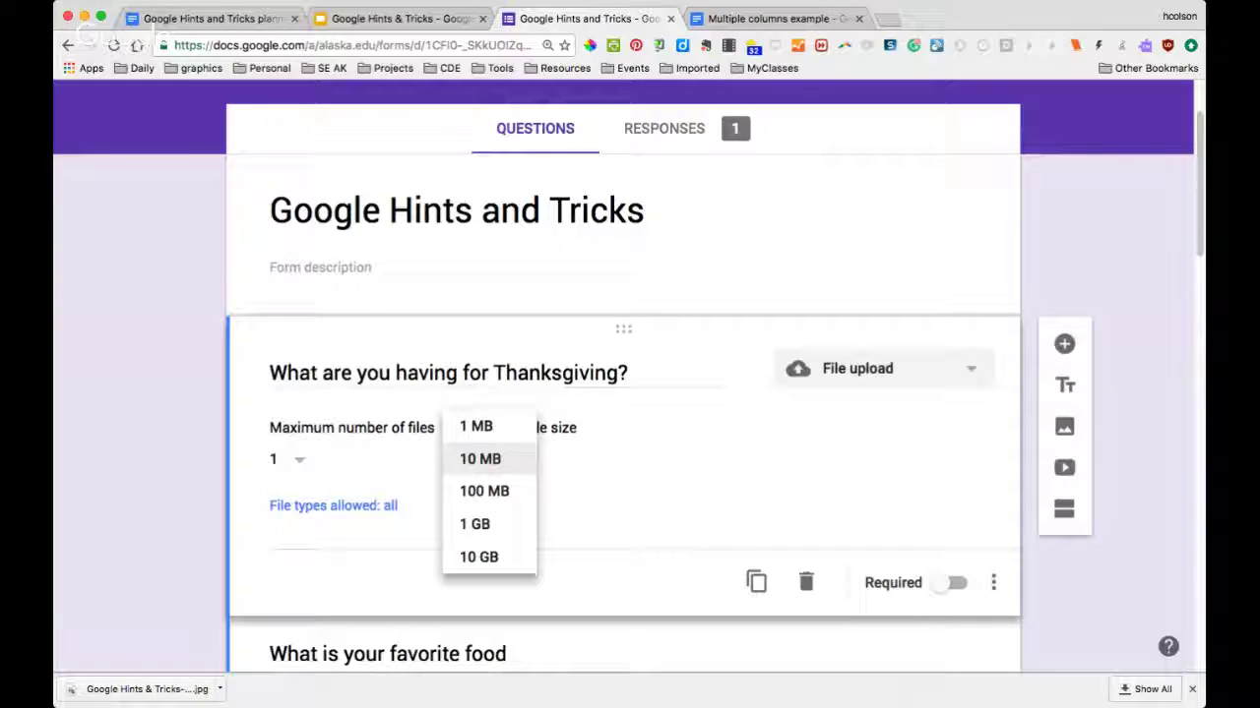
{"action": "key", "text": "Escape"}
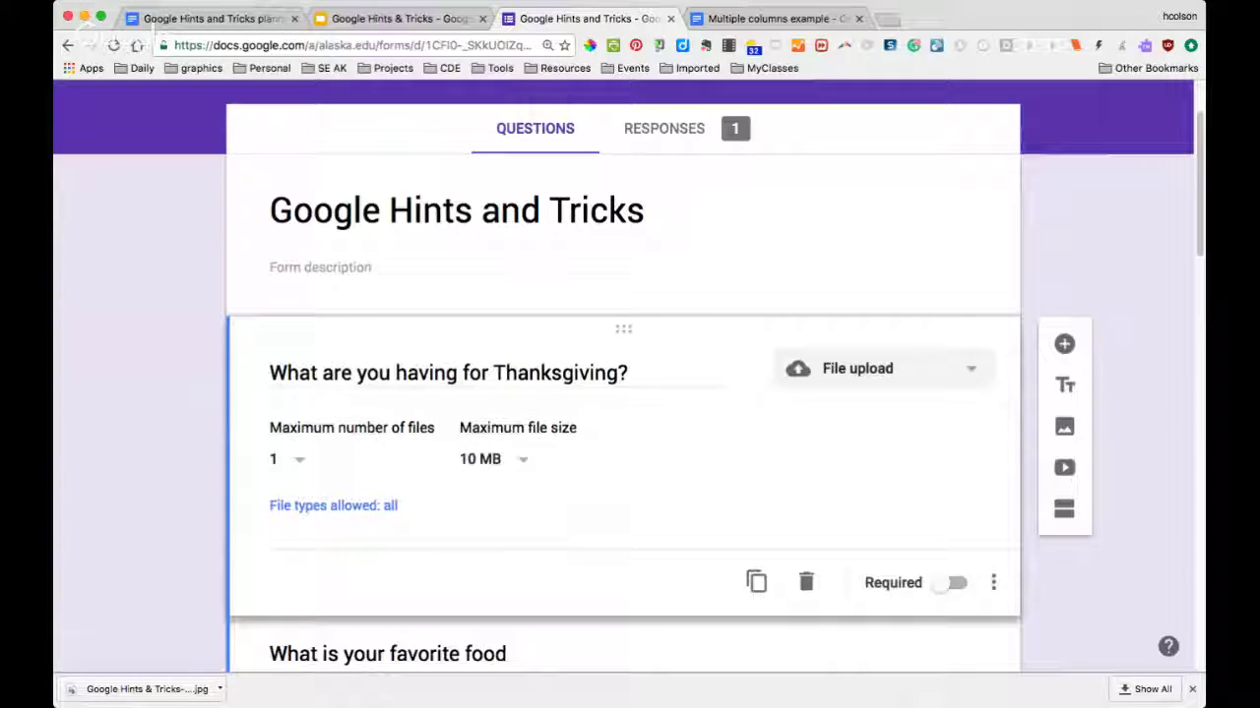
Review the allowed file types for the Thanksgiving upload question and apply the setting with all files allowed
{"action": "key", "text": "Tab"}
{"action": "key", "text": "Return"}
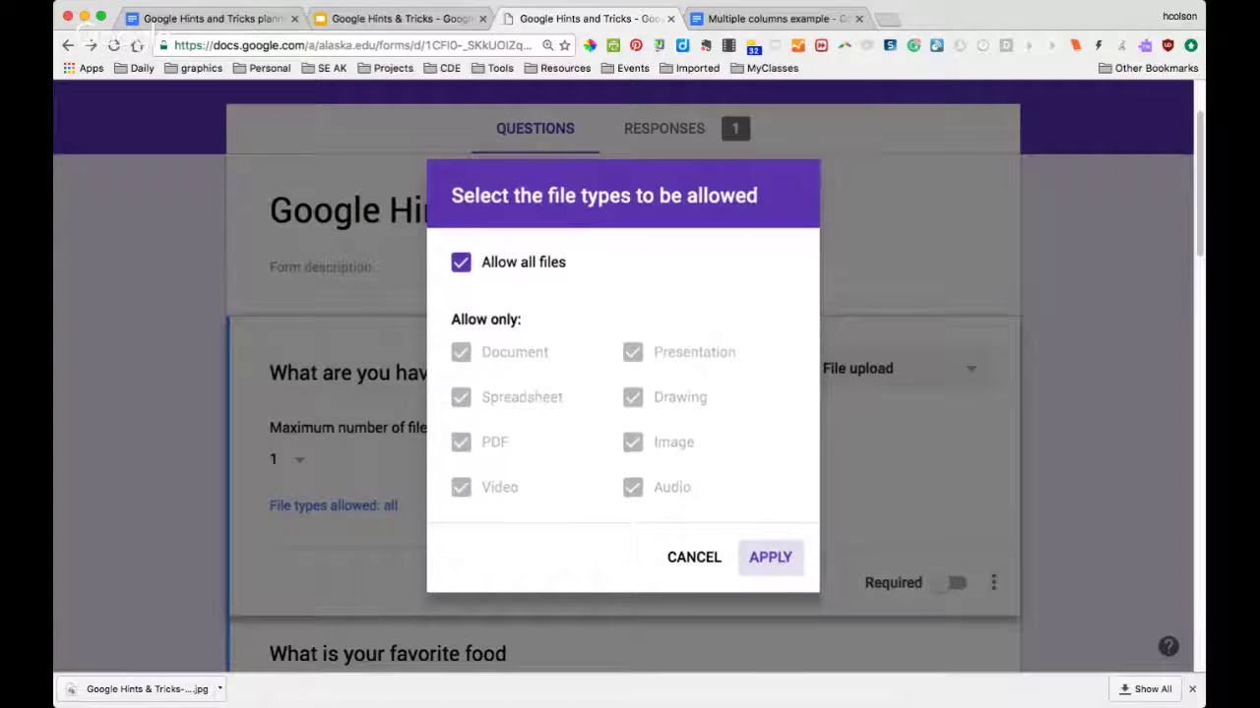
{"action": "left_click", "coordinate": [771, 558]}
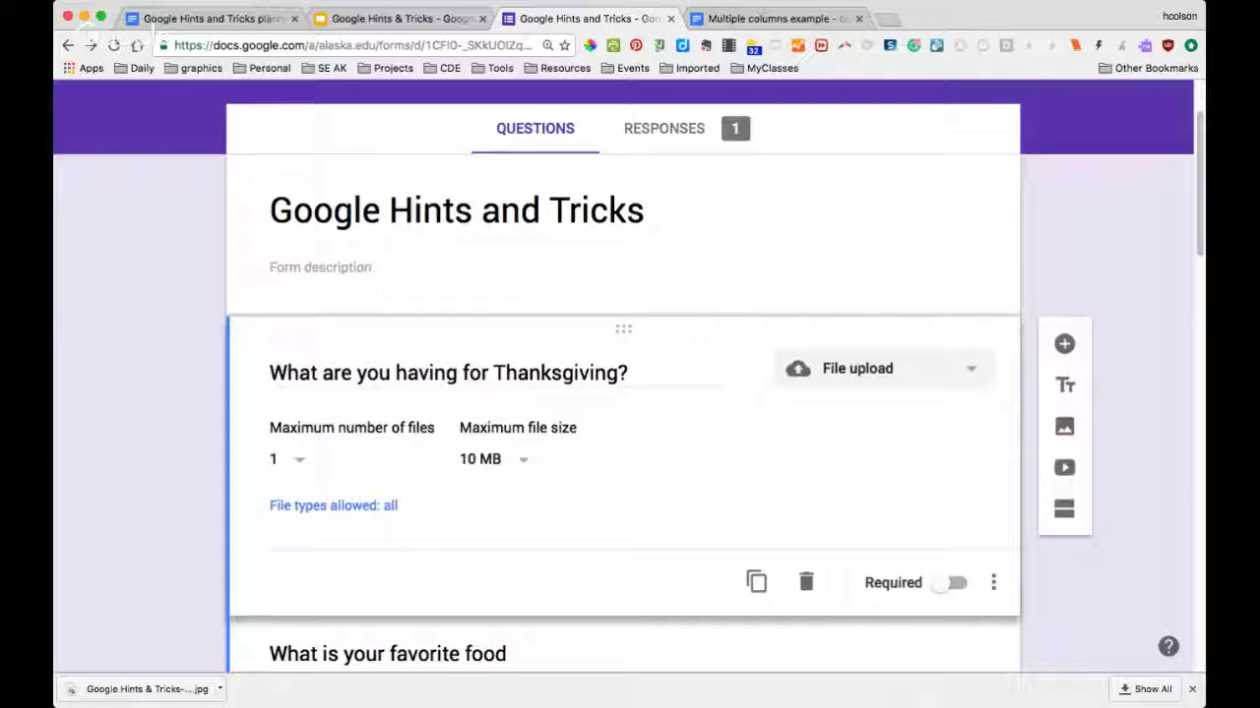
Preview the form and upload the image beer.jpeg as the answer to the Thanksgiving question
{"action": "scroll", "coordinate": [630, 374], "scroll_direction": "up", "scroll_amount": 2}
{"action": "left_click", "coordinate": [836, 112]}
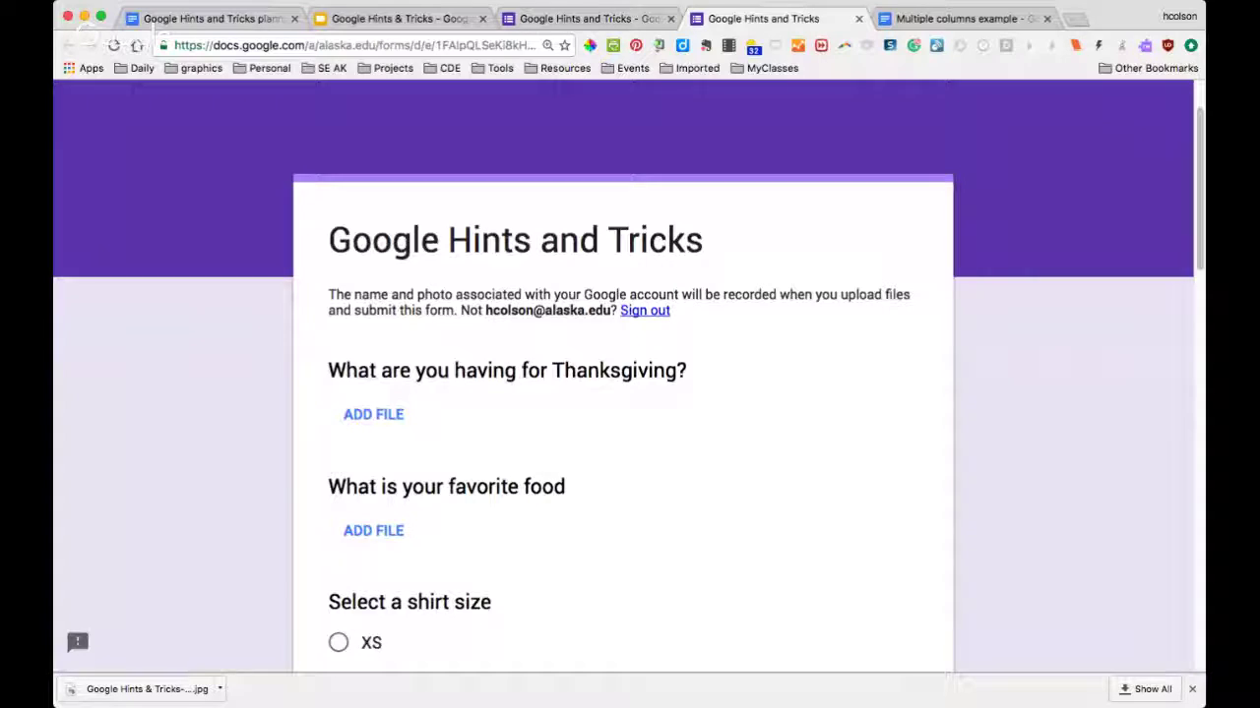
{"action": "left_click", "coordinate": [373, 415]}
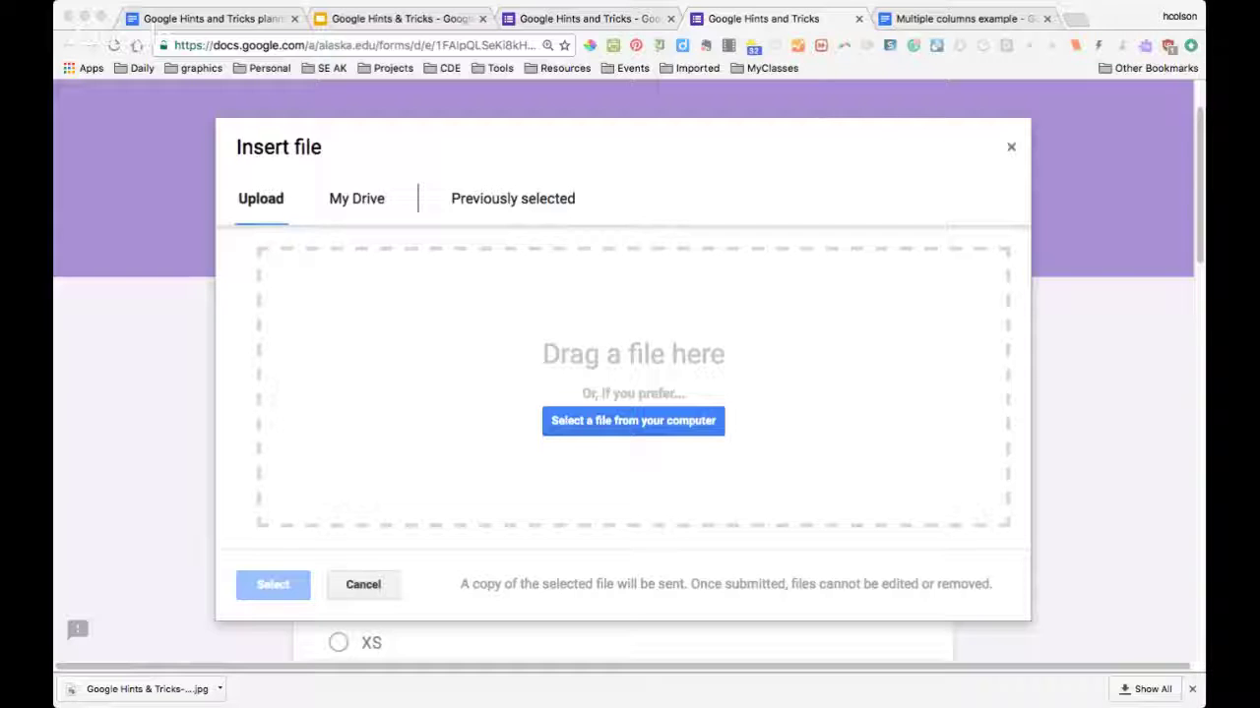
{"action": "left_click_drag", "start_coordinate": [147, 689], "coordinate": [633, 384]}
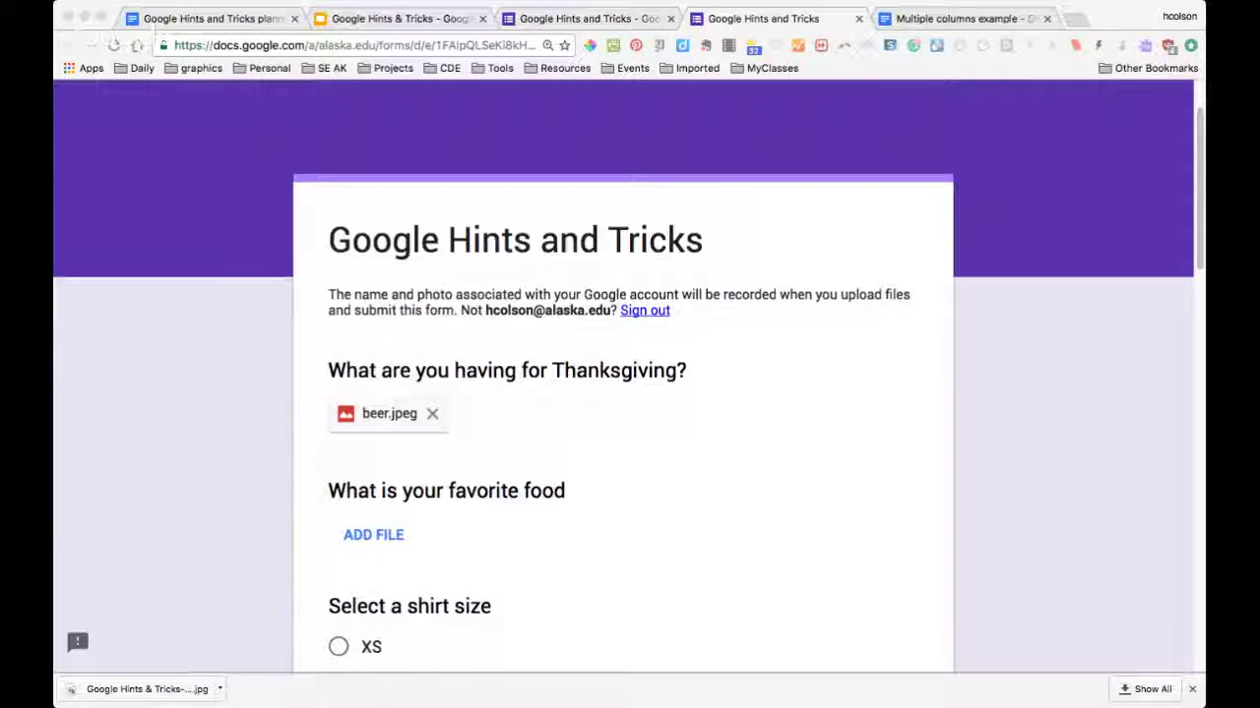
{"action": "scroll", "coordinate": [623, 393], "scroll_direction": "down", "scroll_amount": 1}
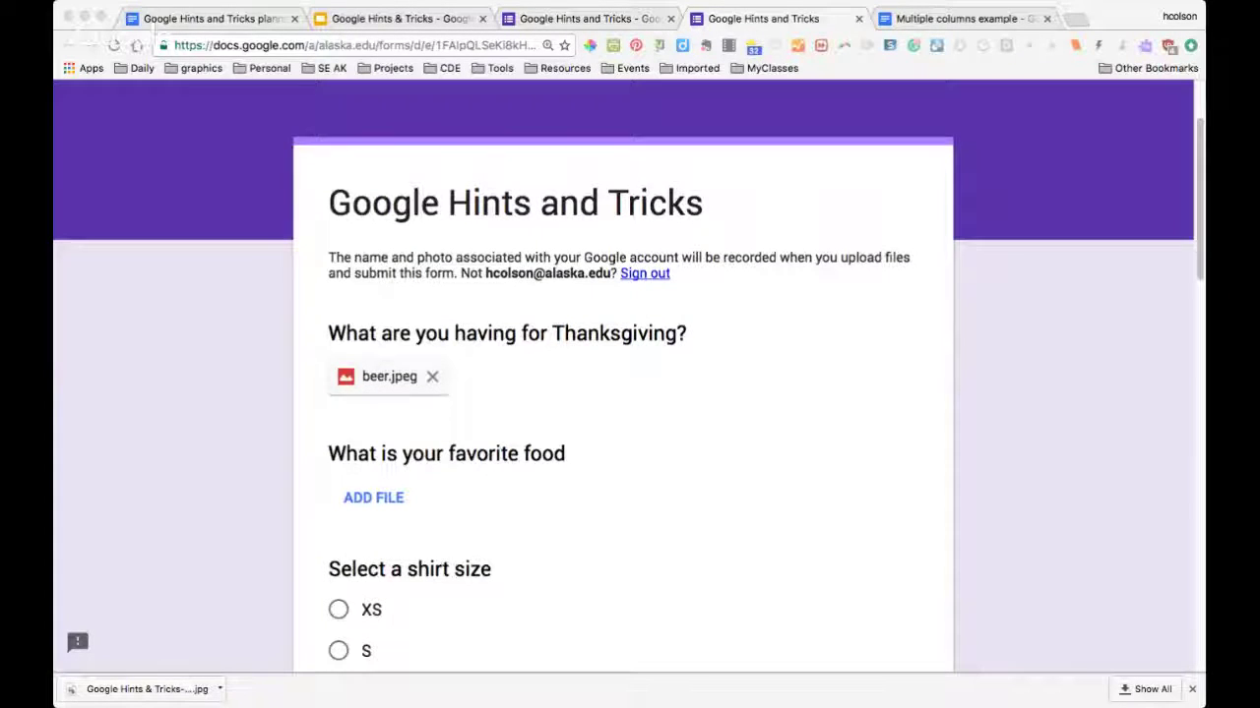
{"action": "scroll", "coordinate": [623, 394], "scroll_direction": "up", "scroll_amount": 3}
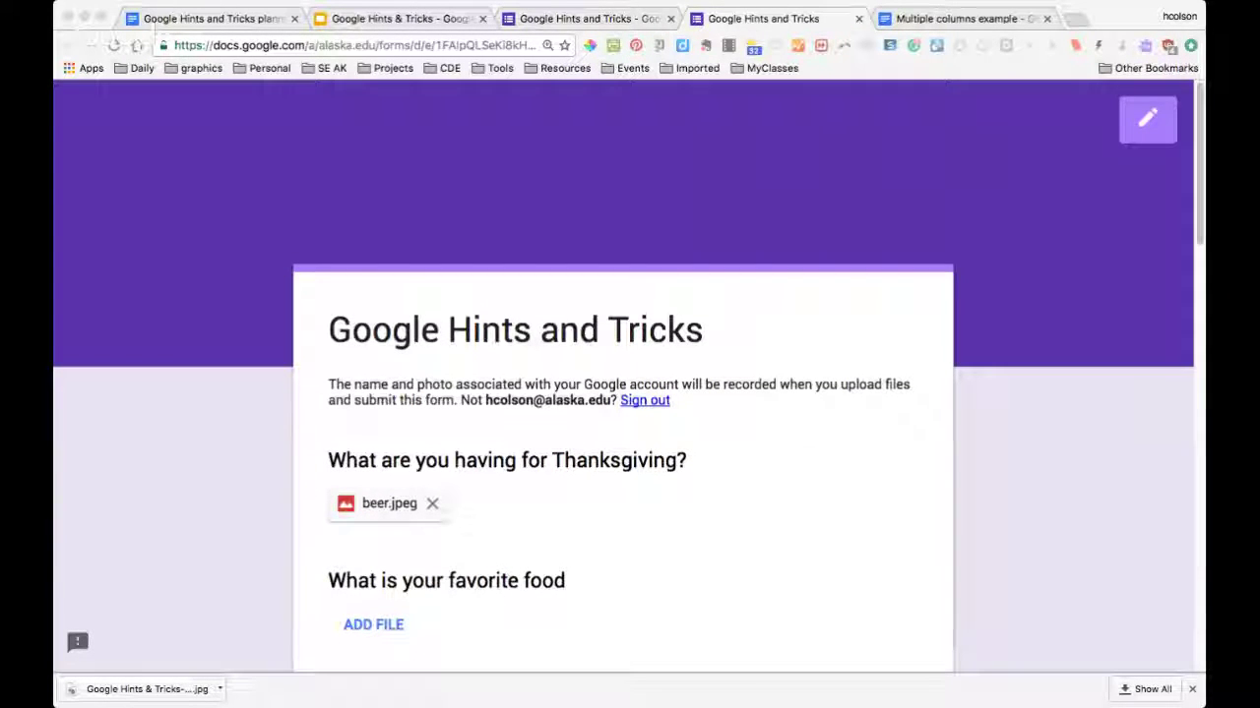
Open the form's collected responses in the linked spreadsheet and return to the Google Forms notes in the planning document
{"action": "key", "text": "ctrl+shift+Tab"}
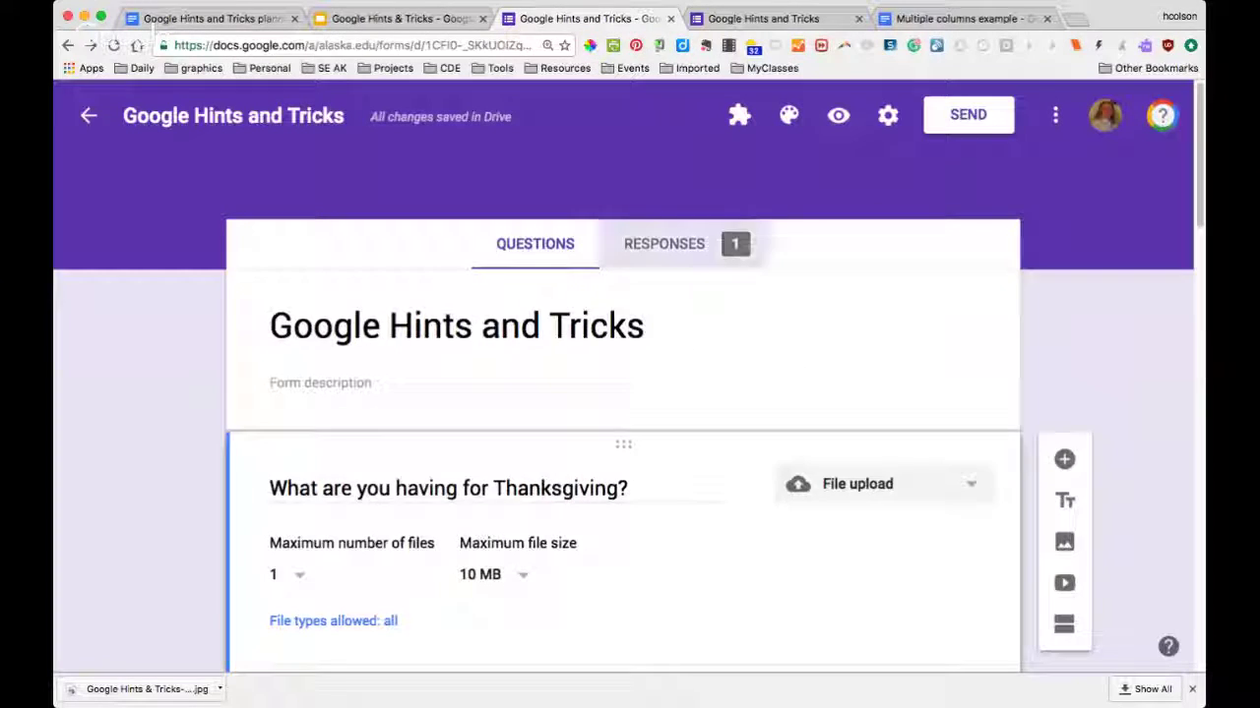
{"action": "left_click", "coordinate": [664, 244]}
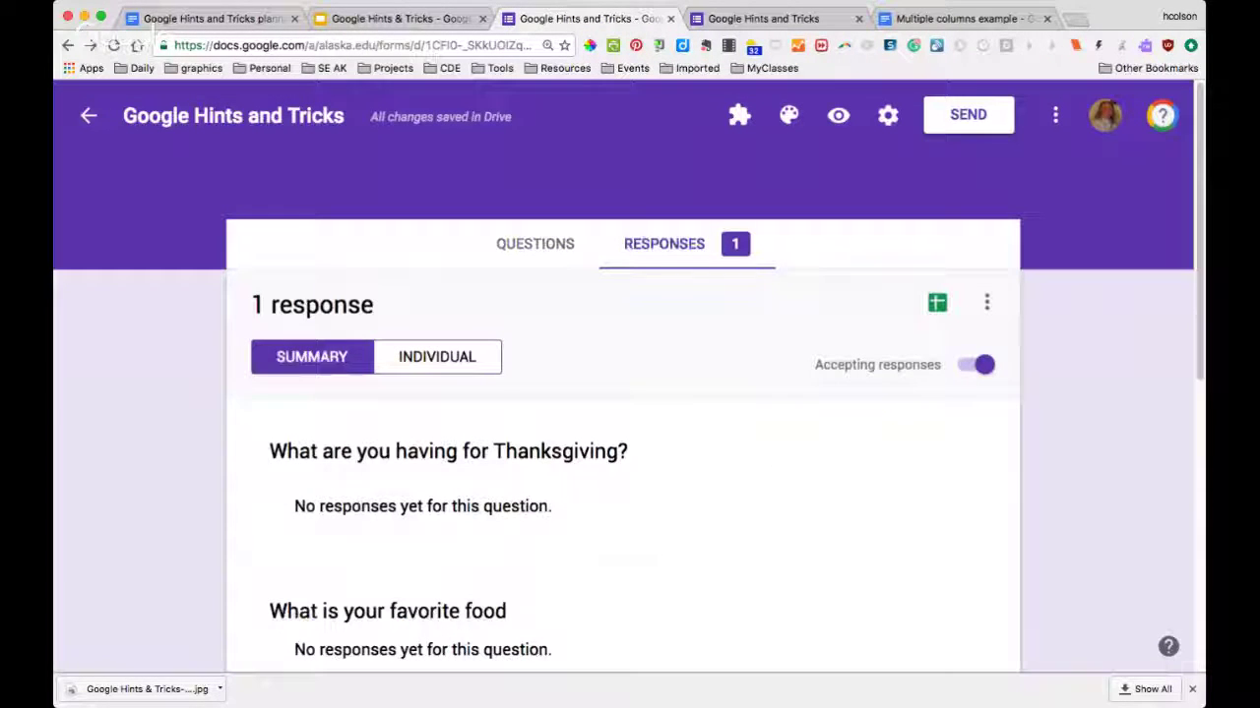
{"action": "left_click", "coordinate": [937, 302]}
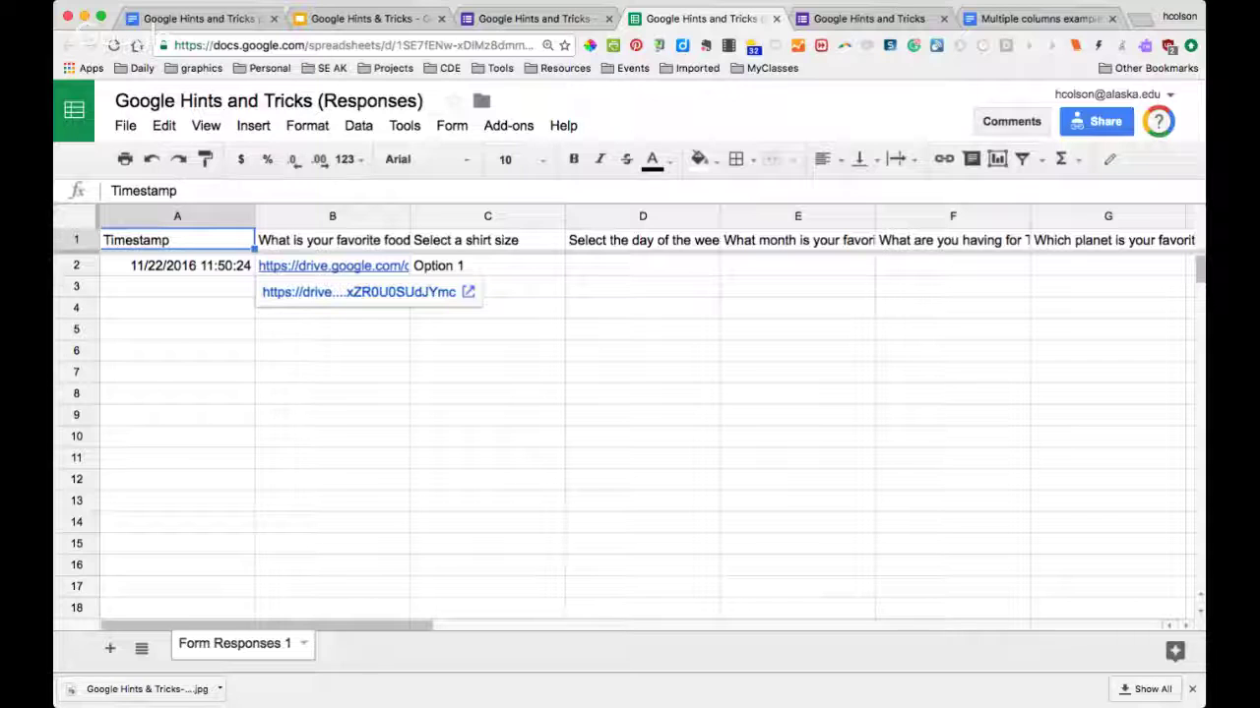
{"action": "key", "text": "super+1"}
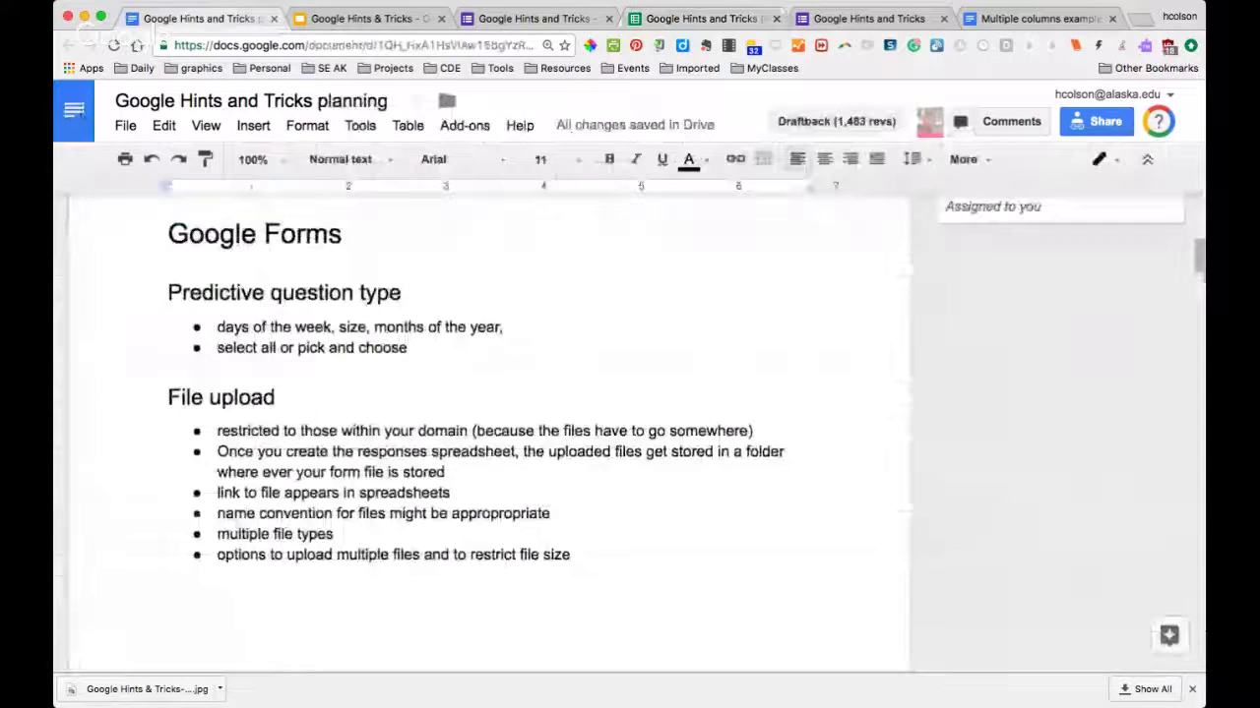
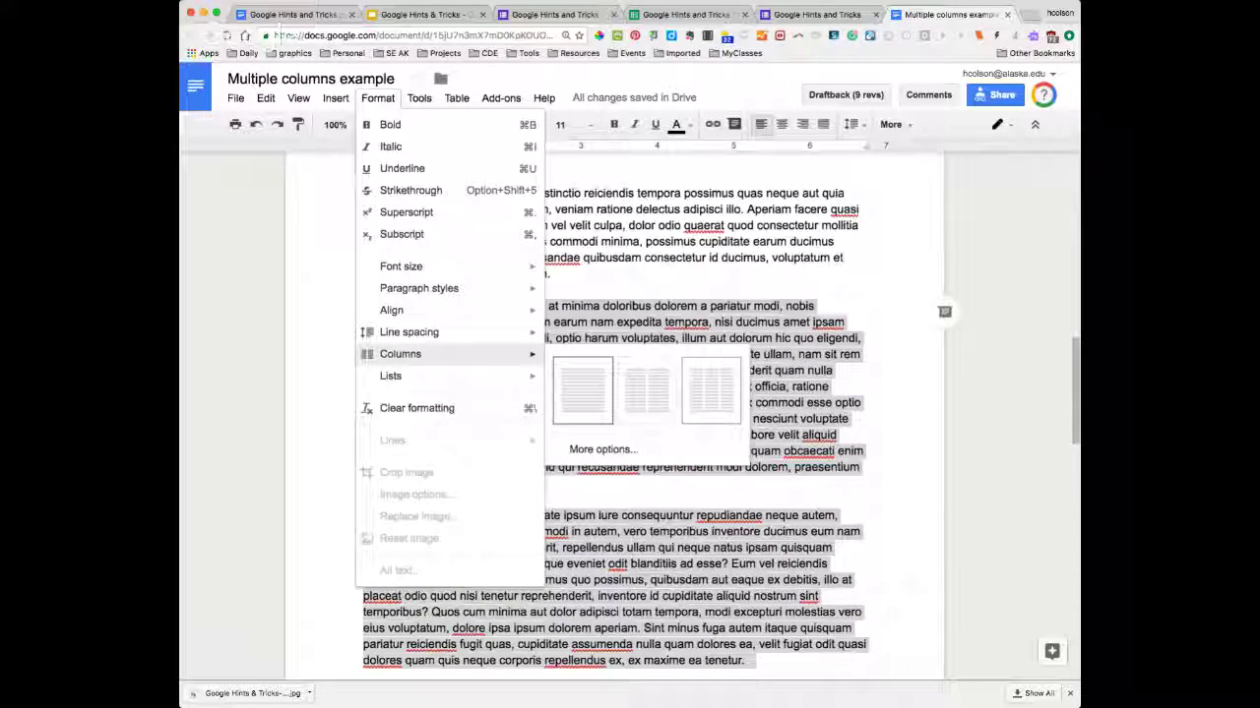
Lay out the selected paragraphs of the Multiple columns example document in three columns with a line between columns
{"action": "left_click", "coordinate": [710, 389]}
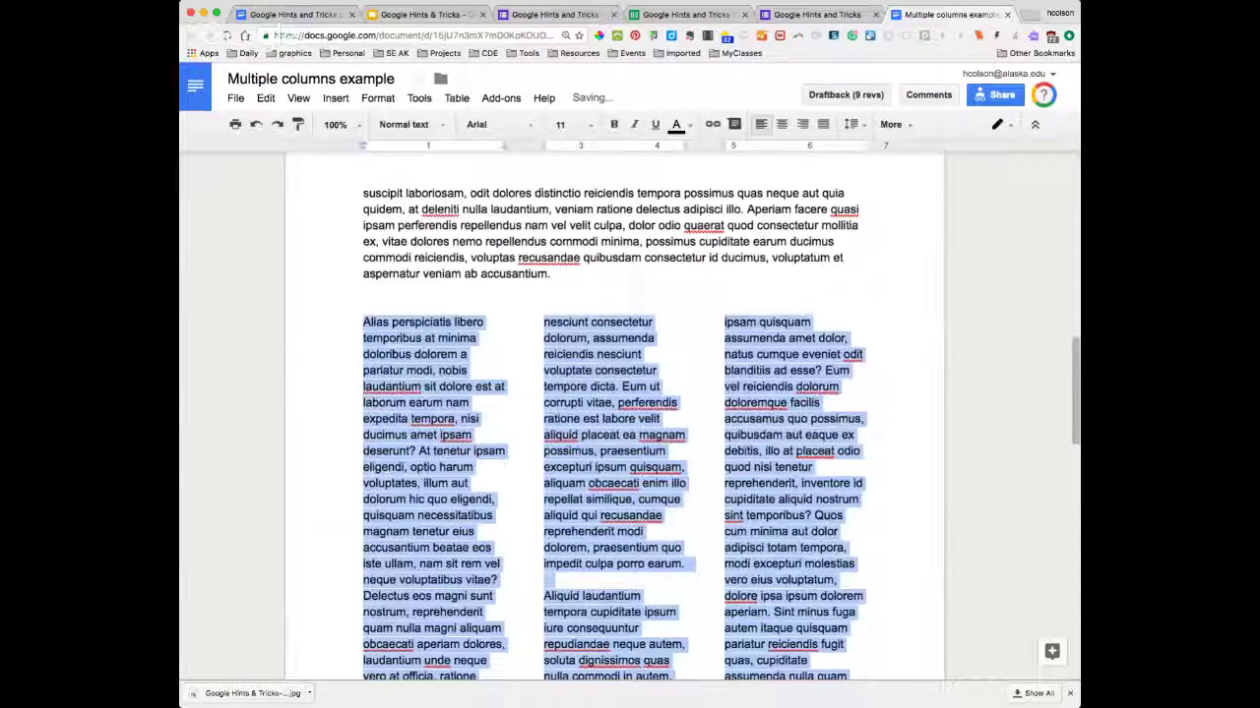
{"action": "left_click", "coordinate": [377, 98]}
{"action": "mouse_move", "coordinate": [462, 354]}
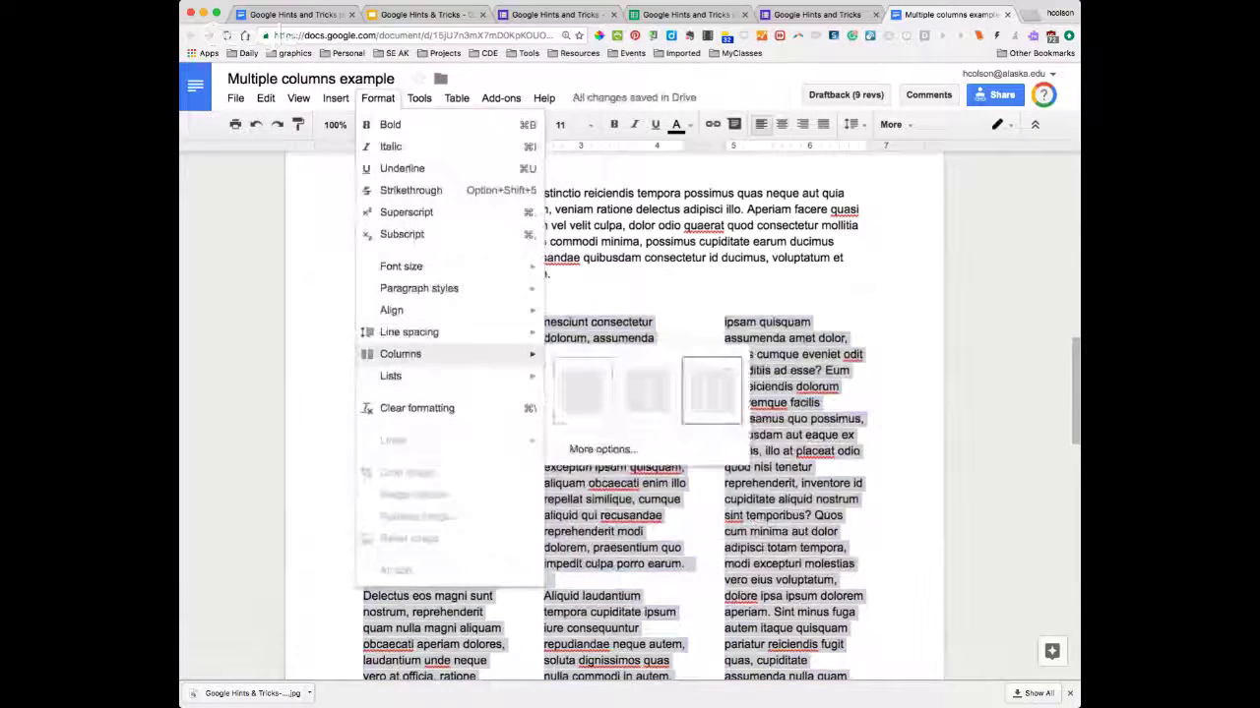
{"action": "left_click", "coordinate": [602, 449]}
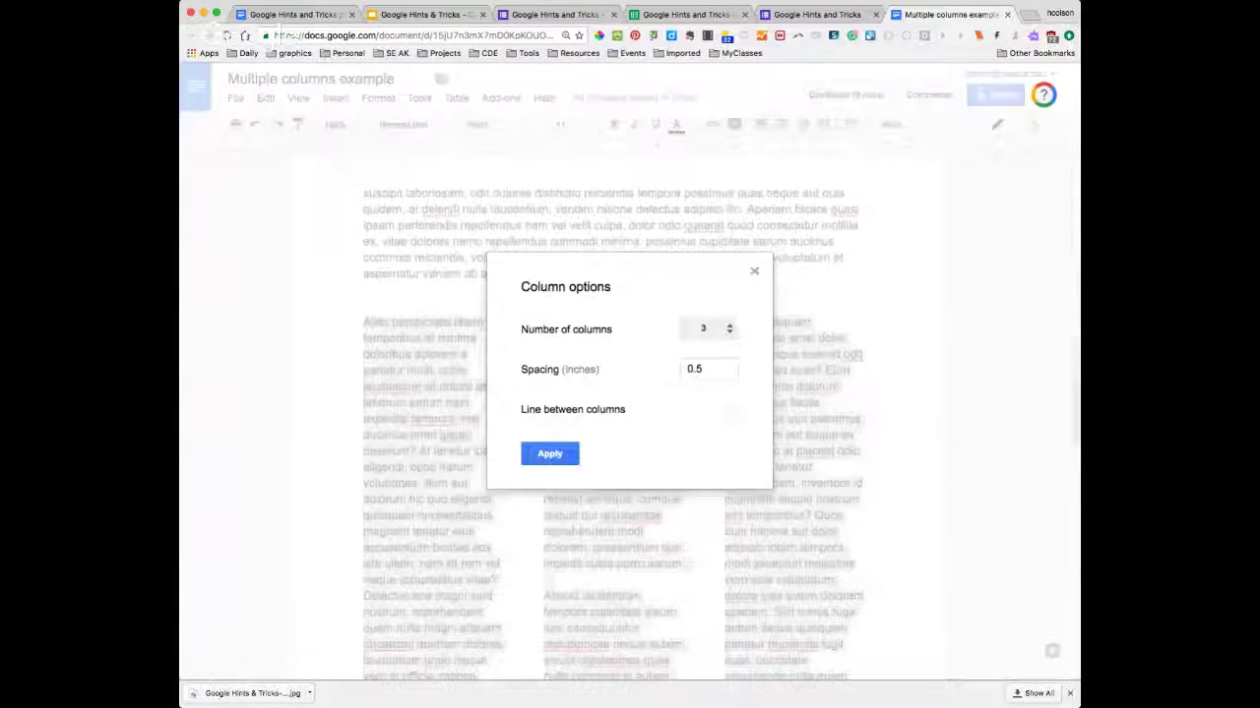
{"action": "left_click", "coordinate": [730, 409]}
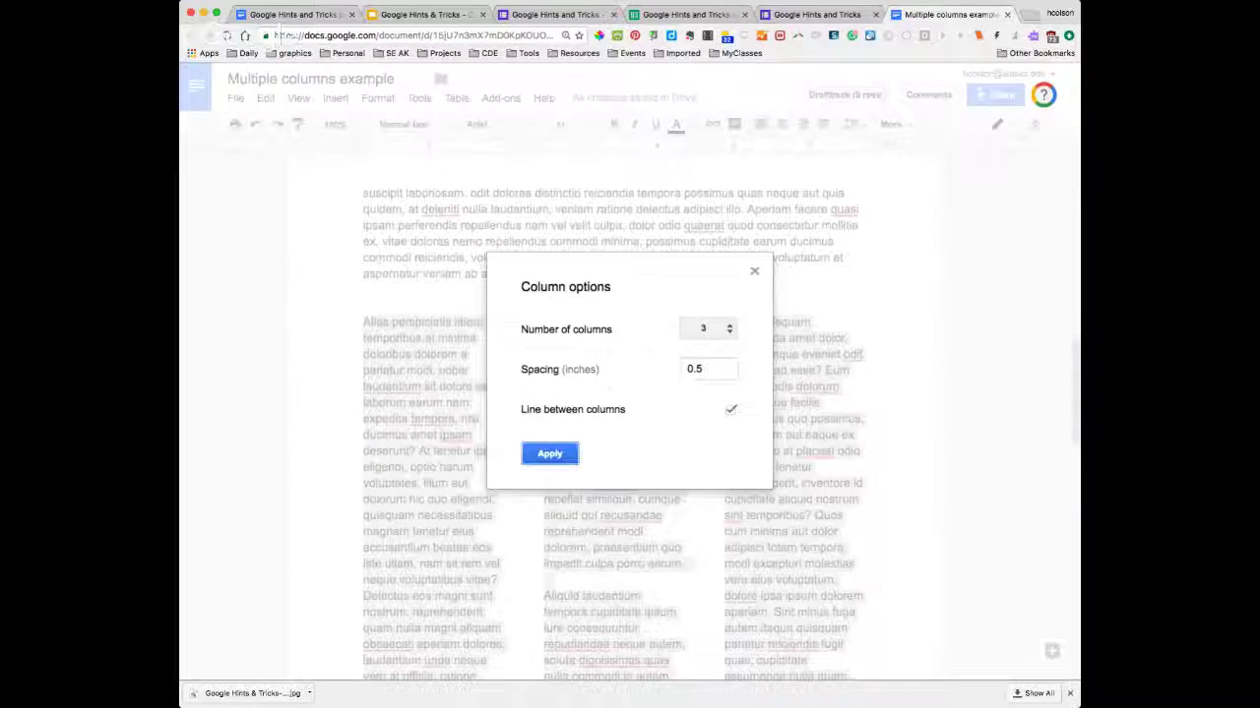
{"action": "left_click", "coordinate": [549, 454]}
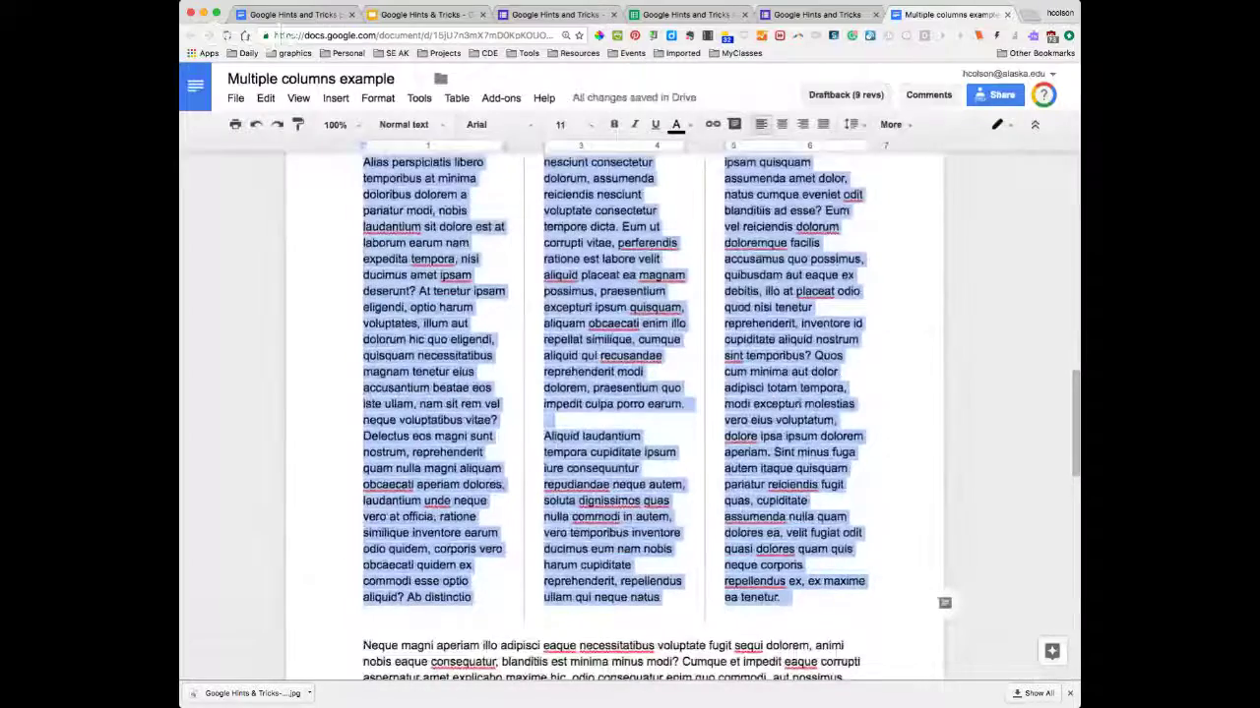
{"action": "scroll", "coordinate": [614, 414], "scroll_direction": "up", "scroll_amount": 3}
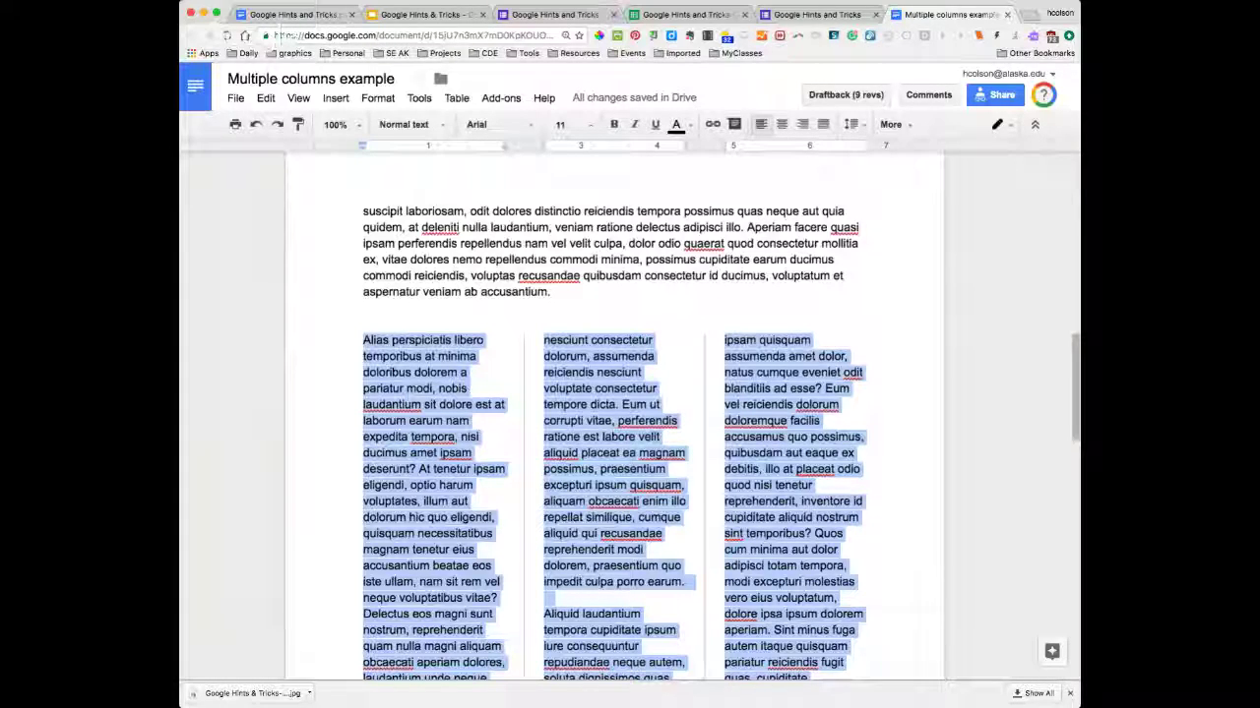
{"action": "scroll", "coordinate": [630, 413], "scroll_direction": "down", "scroll_amount": 5}
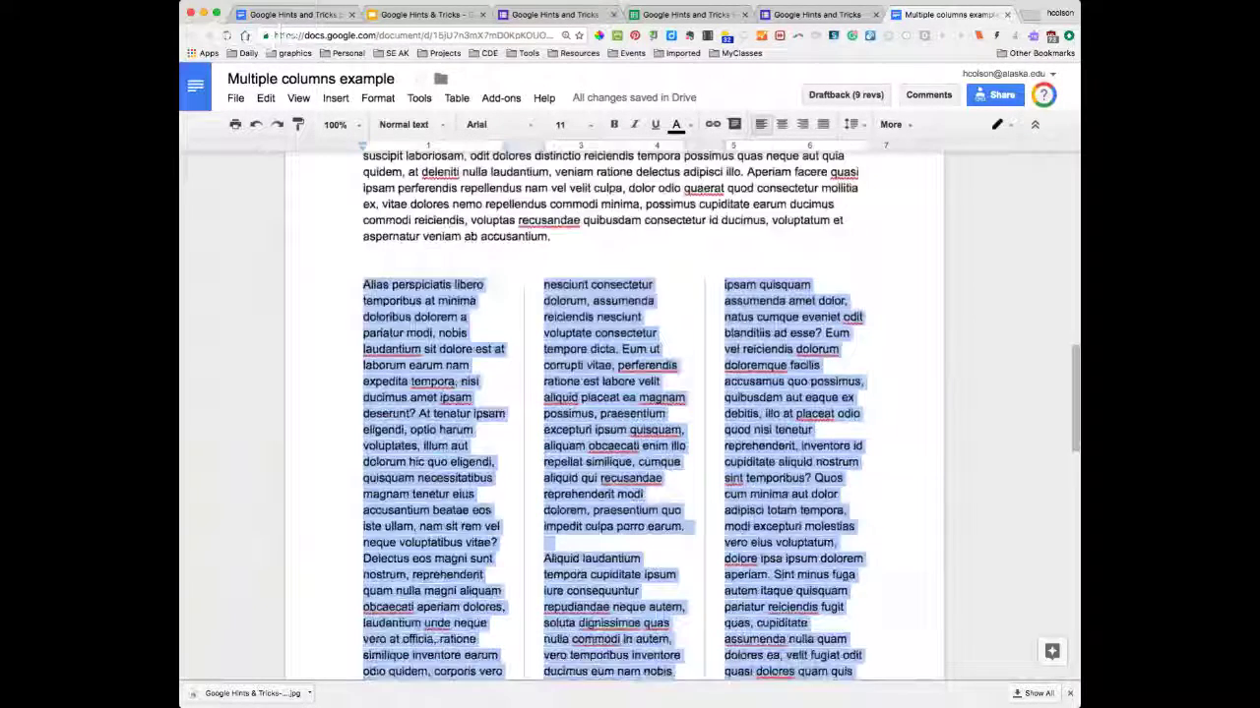
{"action": "scroll", "coordinate": [630, 413], "scroll_direction": "down", "scroll_amount": 5}
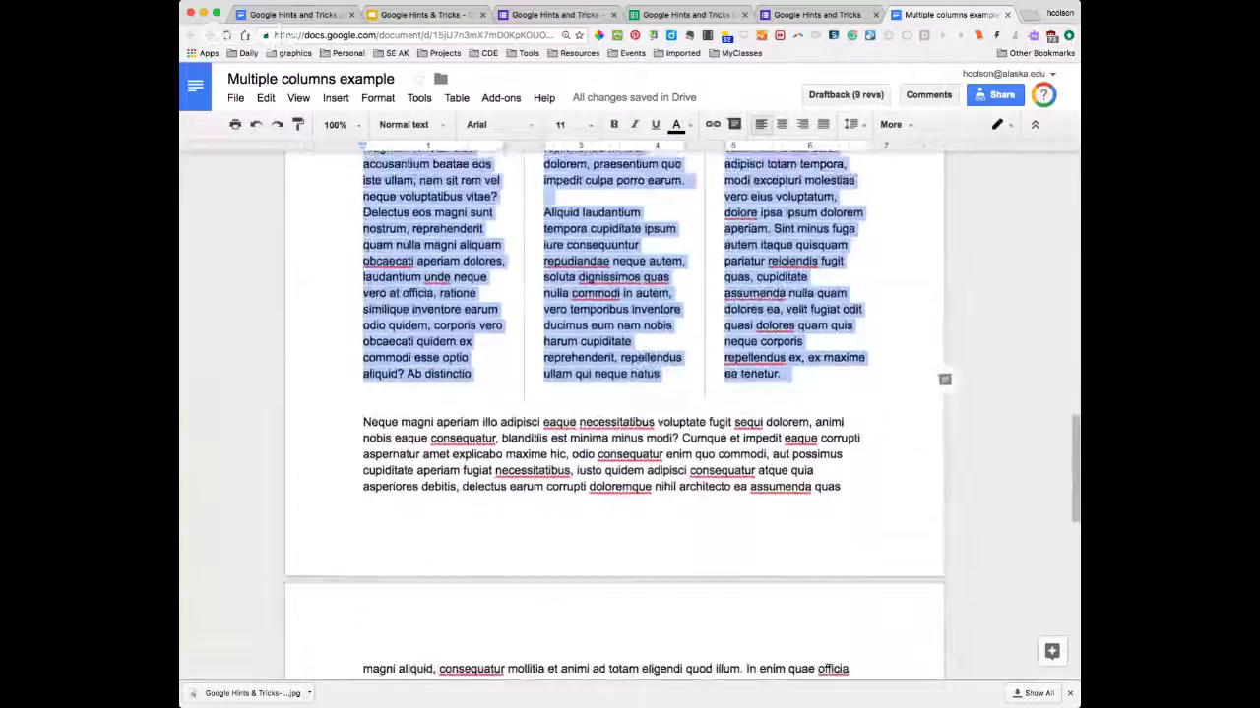
{"action": "scroll", "coordinate": [630, 413], "scroll_direction": "up", "scroll_amount": 4}
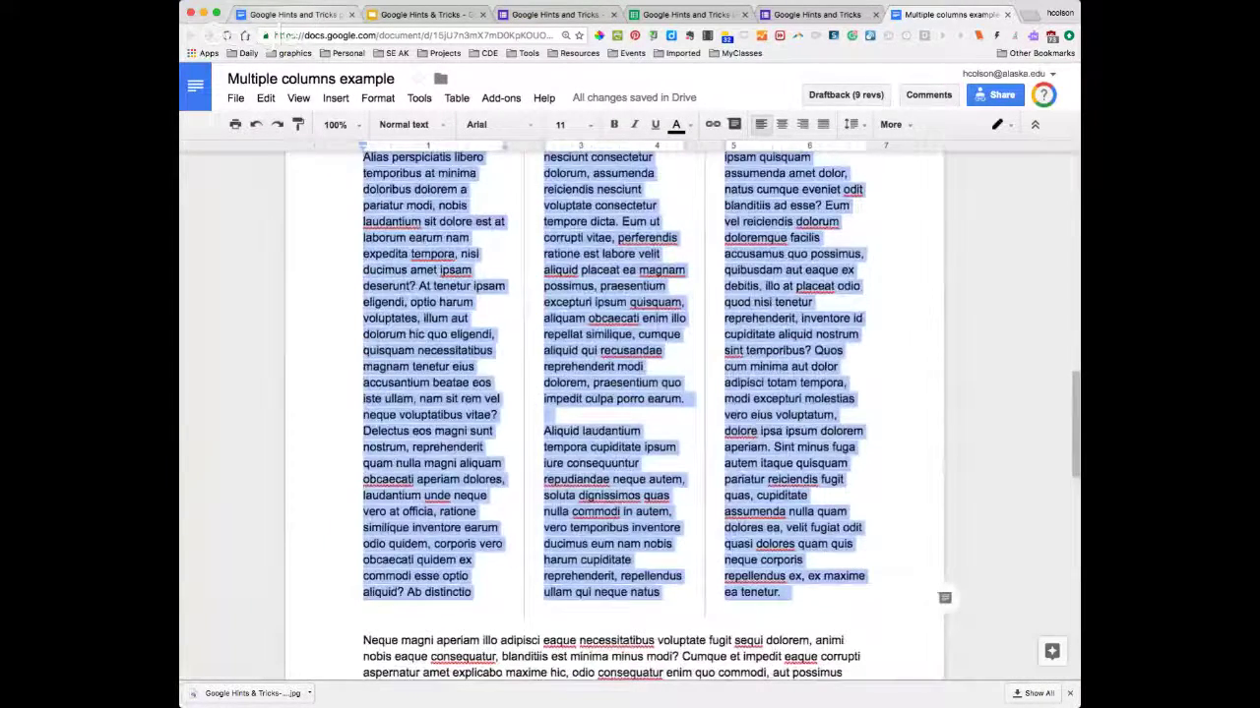
Switch to the planning document and read through its Columns, Slack Integration, Template Gallery and Resources sections
{"action": "left_click", "coordinate": [293, 13]}
{"action": "scroll", "coordinate": [850, 480], "scroll_direction": "down", "scroll_amount": 10}
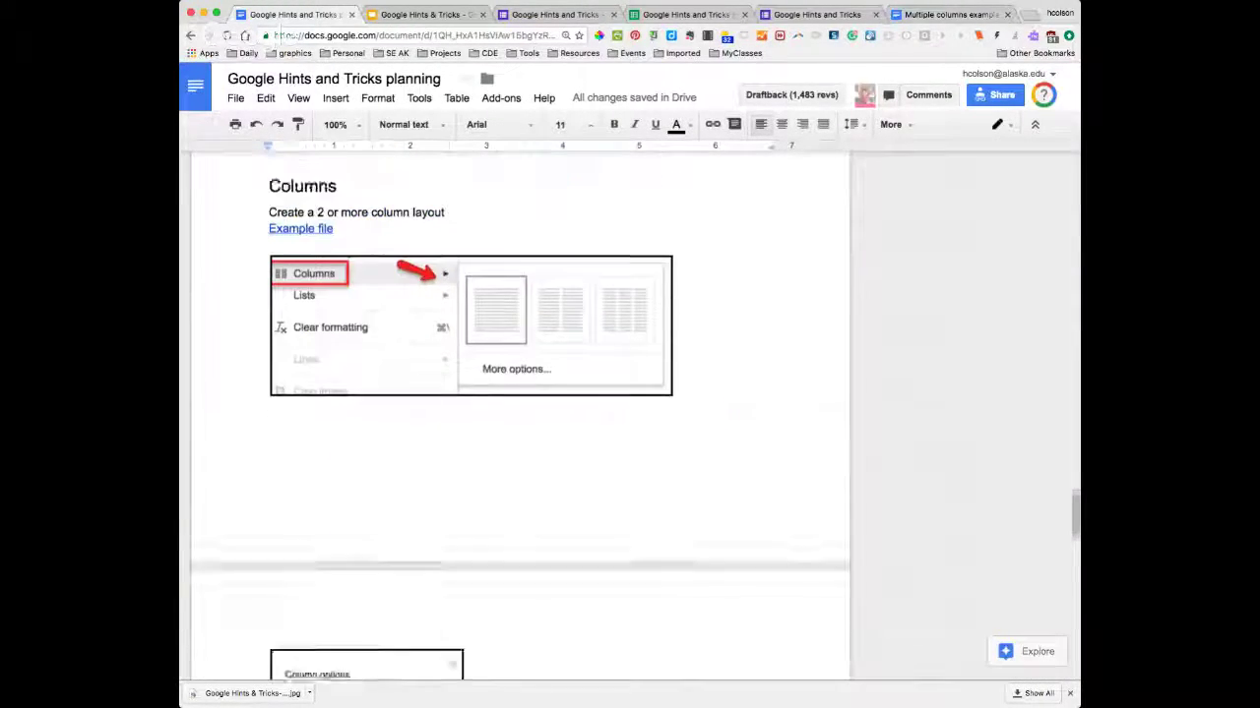
{"action": "scroll", "coordinate": [519, 413], "scroll_direction": "down", "scroll_amount": 9}
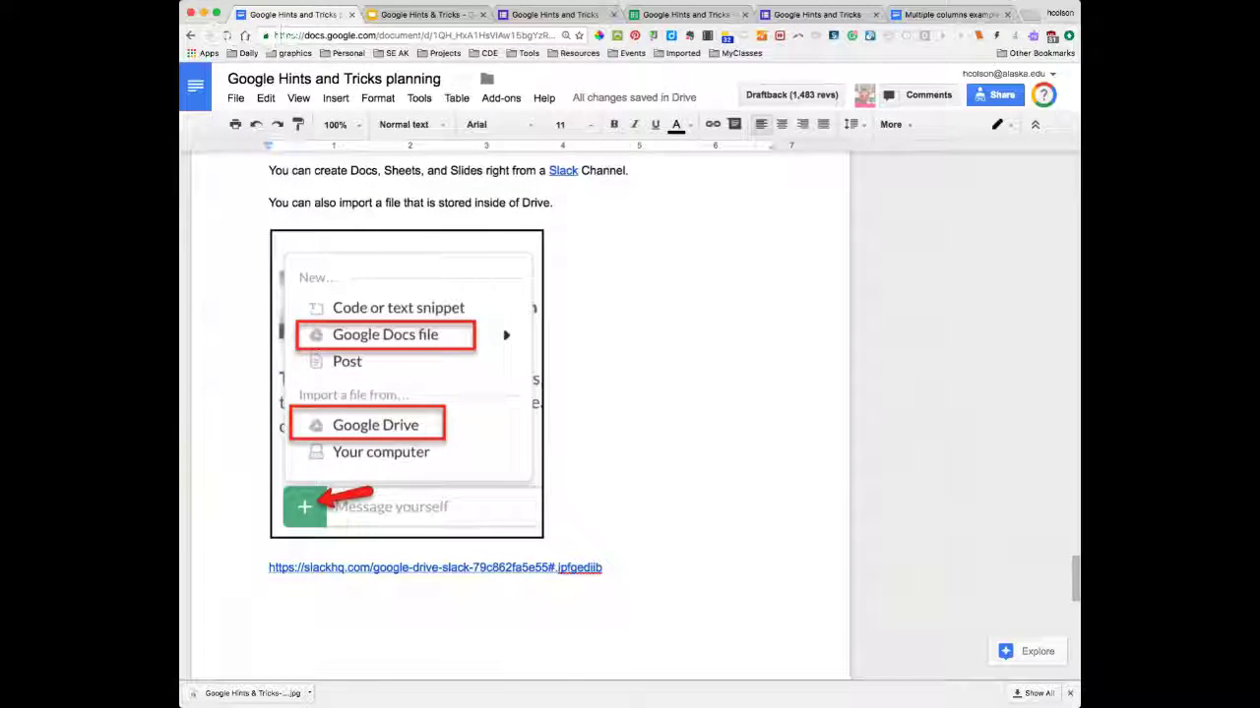
{"action": "scroll", "coordinate": [520, 413], "scroll_direction": "up", "scroll_amount": 2}
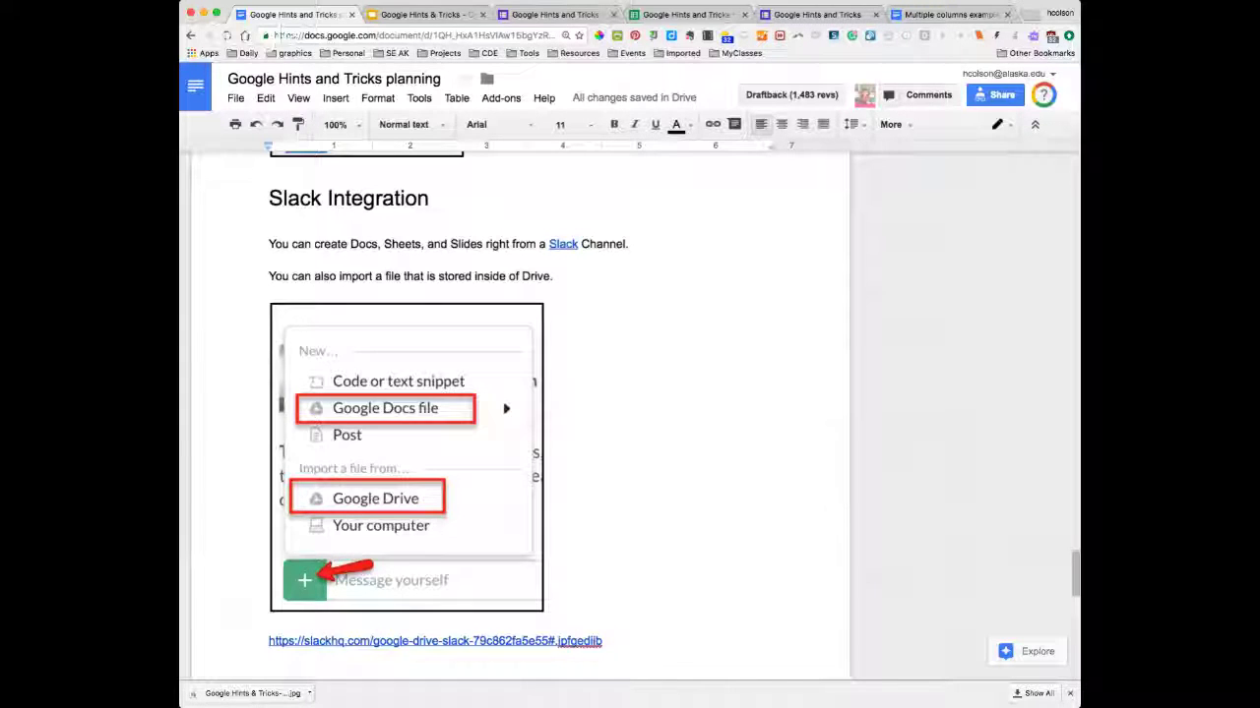
{"action": "scroll", "coordinate": [551, 413], "scroll_direction": "down", "scroll_amount": 1}
{"action": "scroll", "coordinate": [551, 414], "scroll_direction": "down", "scroll_amount": 1}
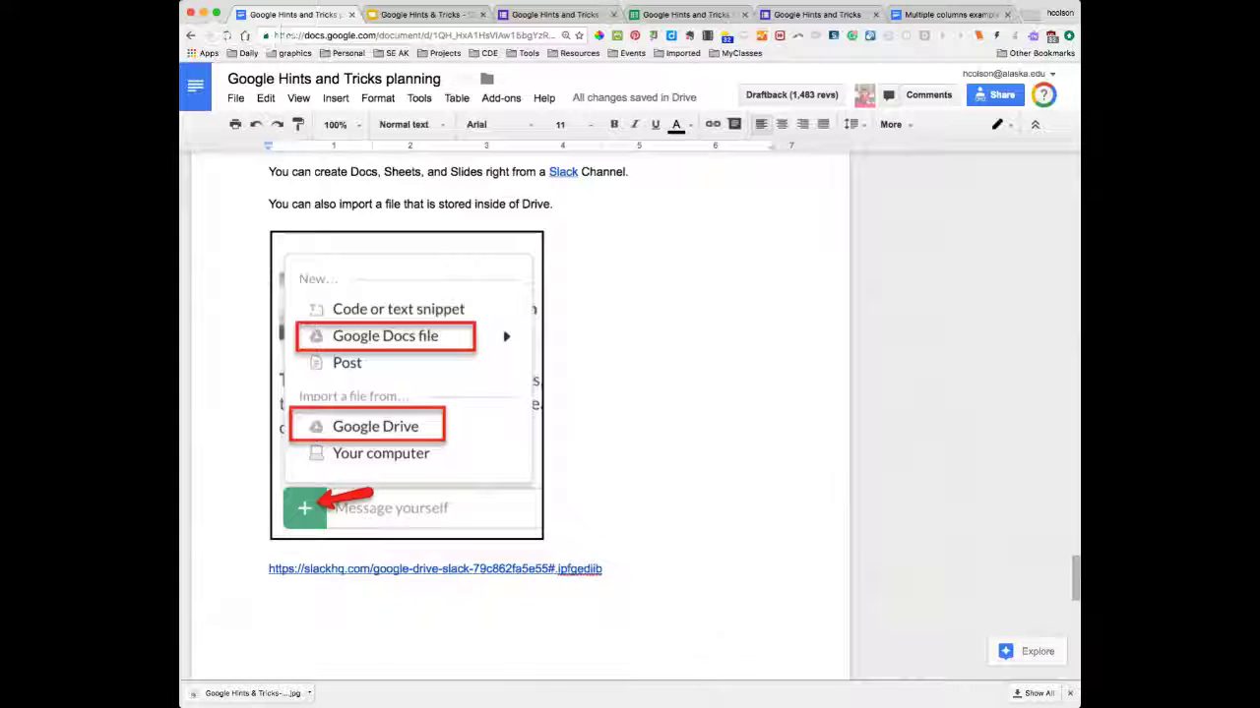
{"action": "key", "text": "shift+Up"}
{"action": "scroll", "coordinate": [527, 394], "scroll_direction": "down", "scroll_amount": 5}
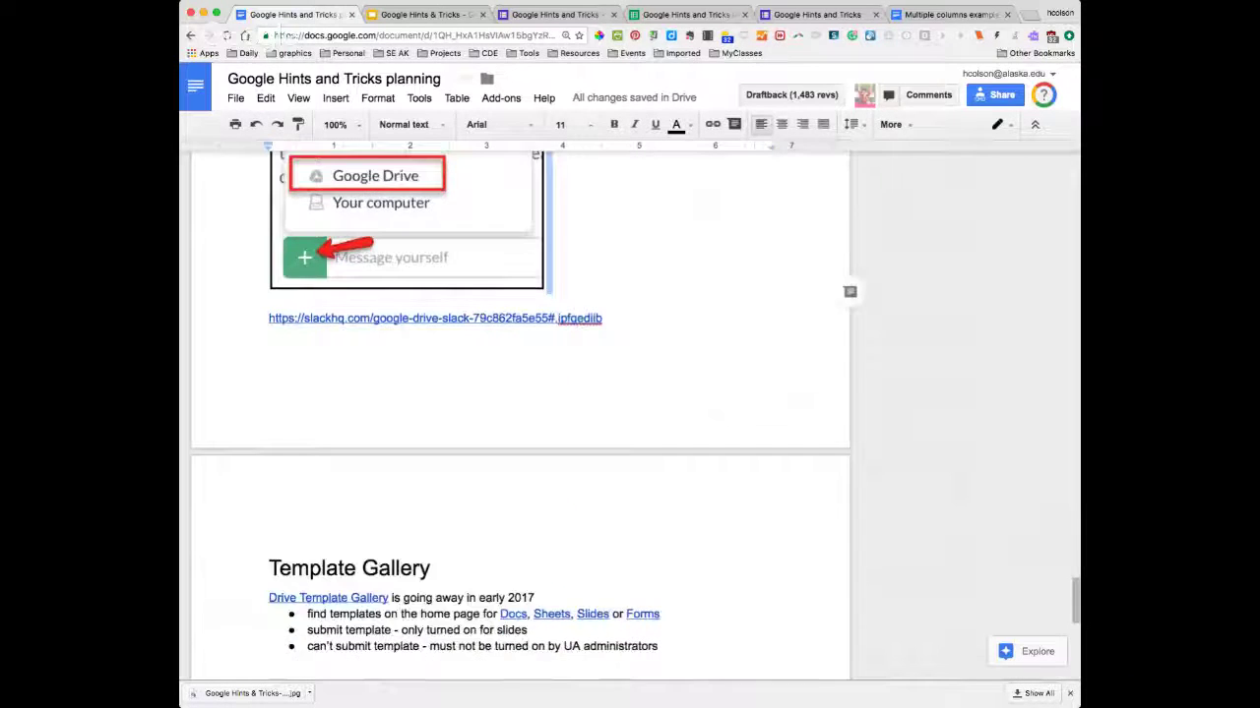
{"action": "scroll", "coordinate": [522, 413], "scroll_direction": "down", "scroll_amount": 5}
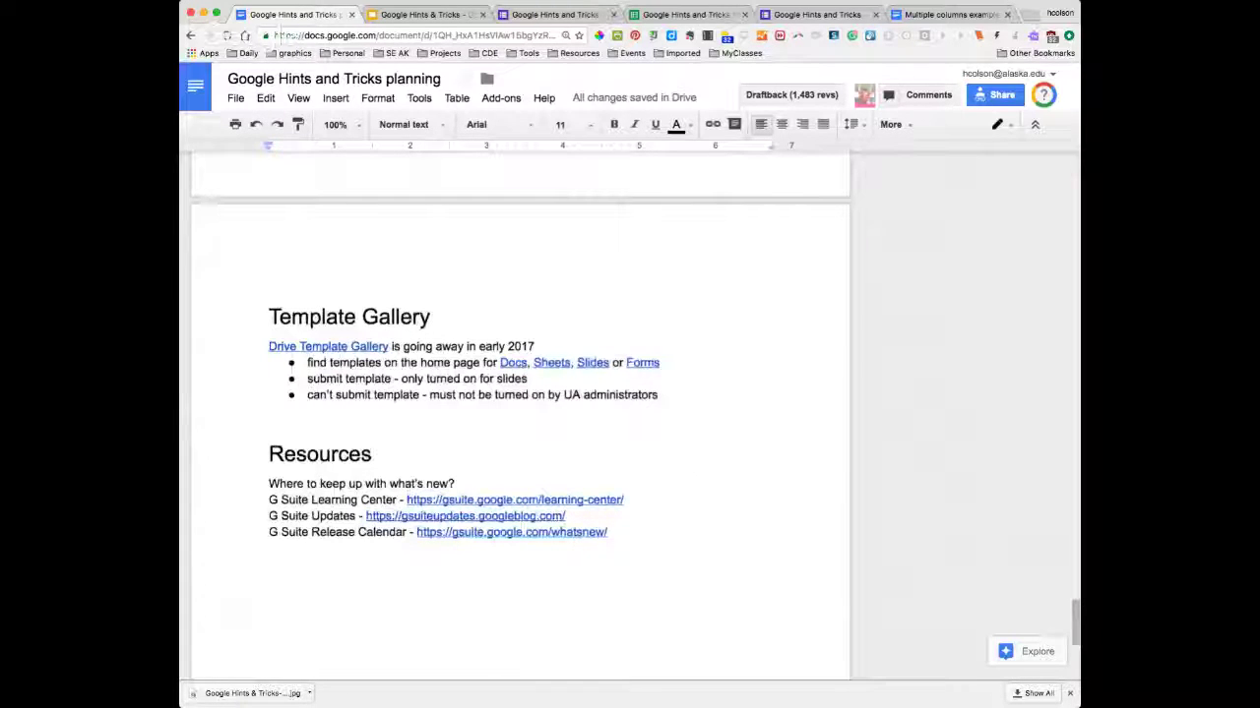
{"action": "scroll", "coordinate": [521, 413], "scroll_direction": "down", "scroll_amount": 1}
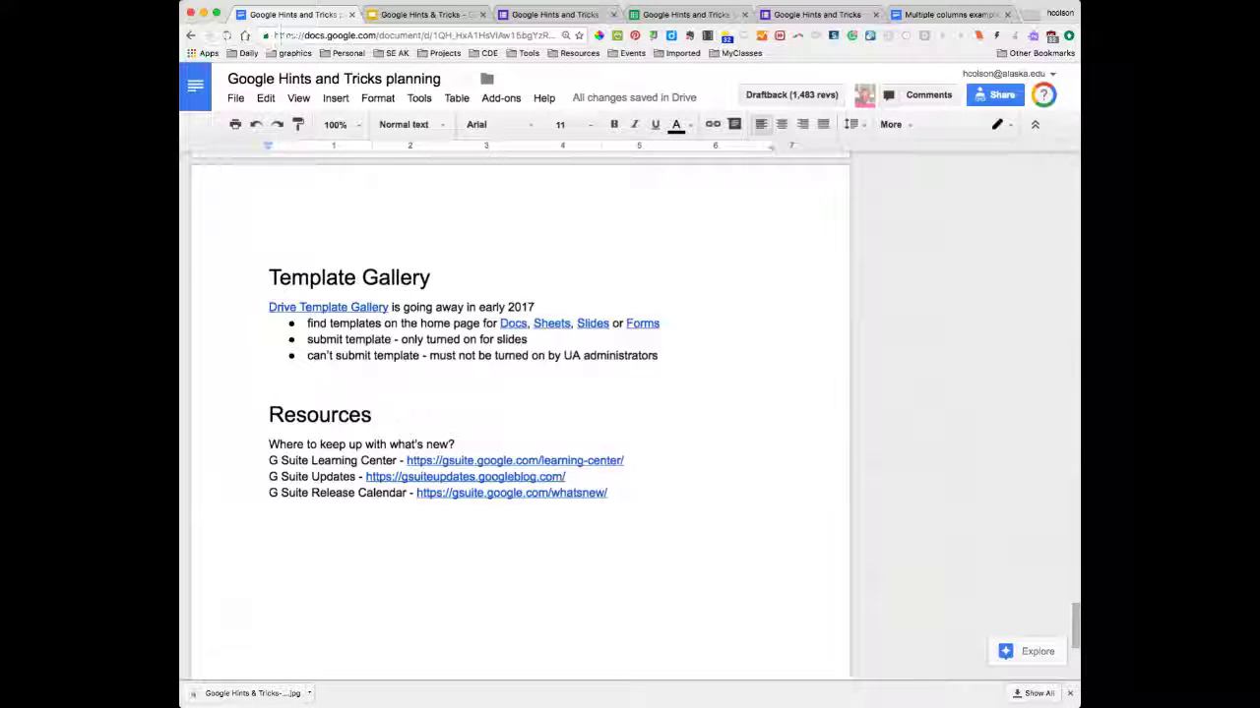
Open the Drive Template Gallery link from the planning document and return to the notes
{"action": "left_click", "coordinate": [329, 307]}
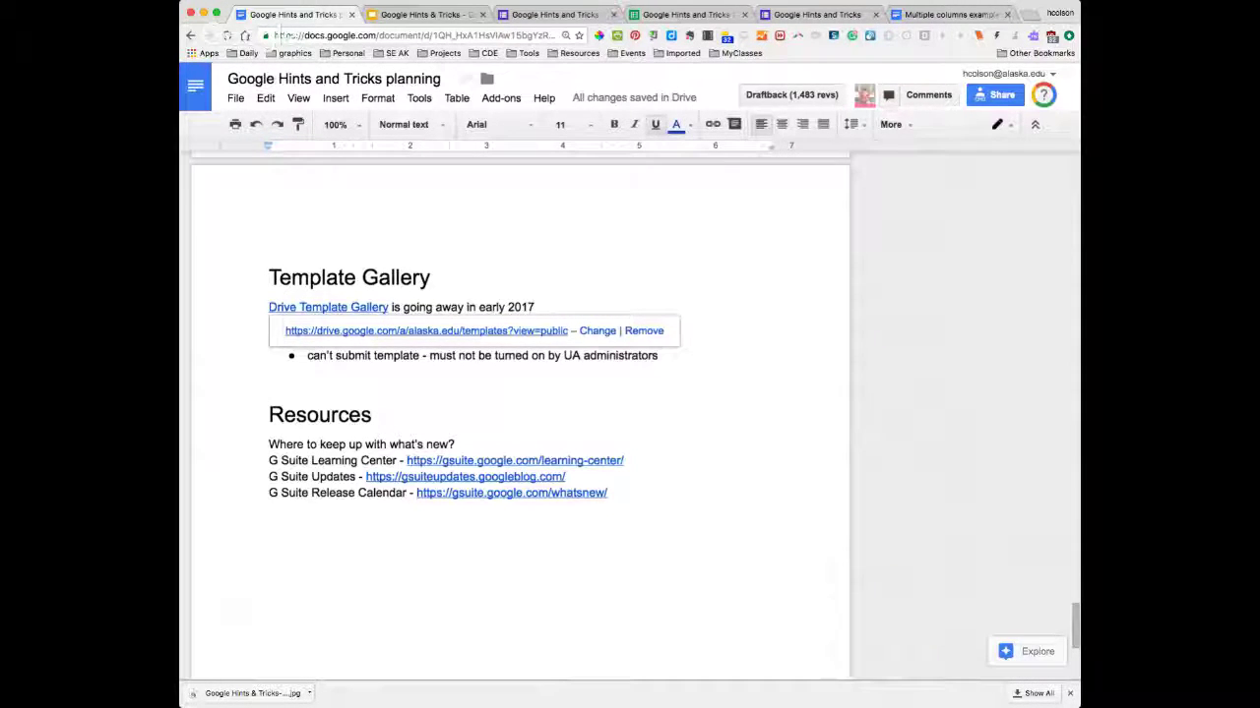
{"action": "left_click", "coordinate": [393, 329]}
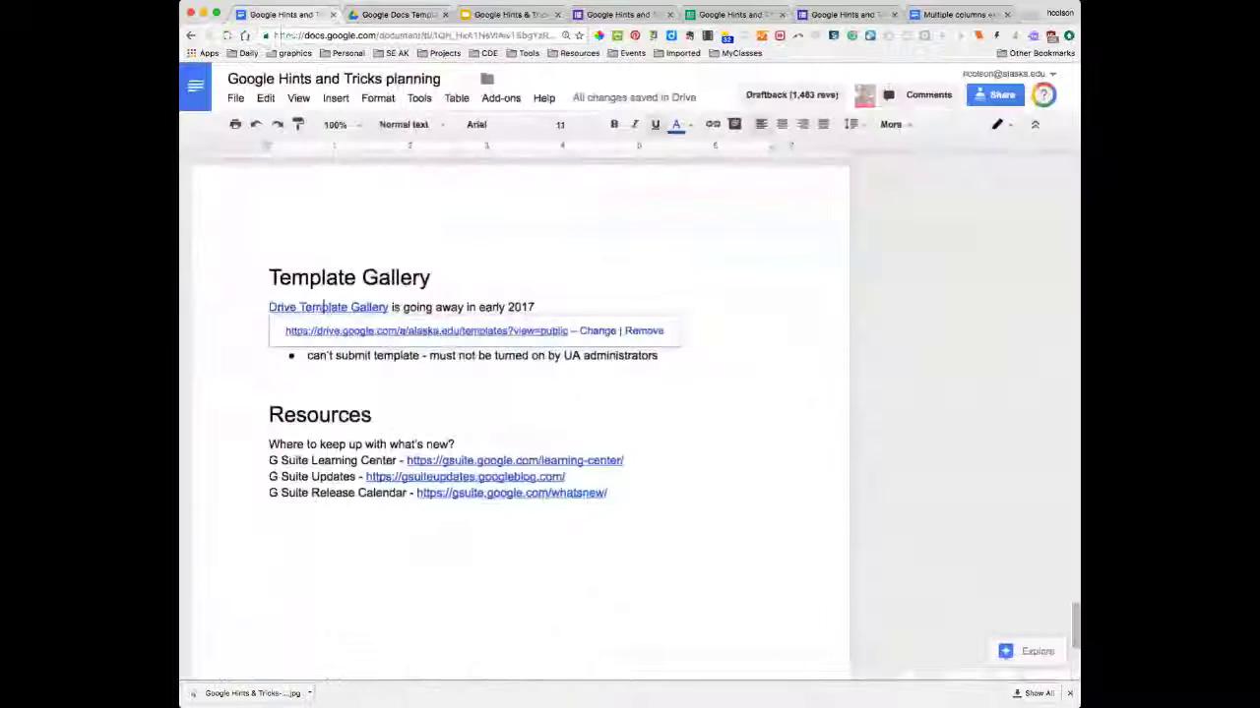
{"action": "key", "text": "ctrl+shift+Tab"}
{"action": "left_click", "coordinate": [374, 414]}
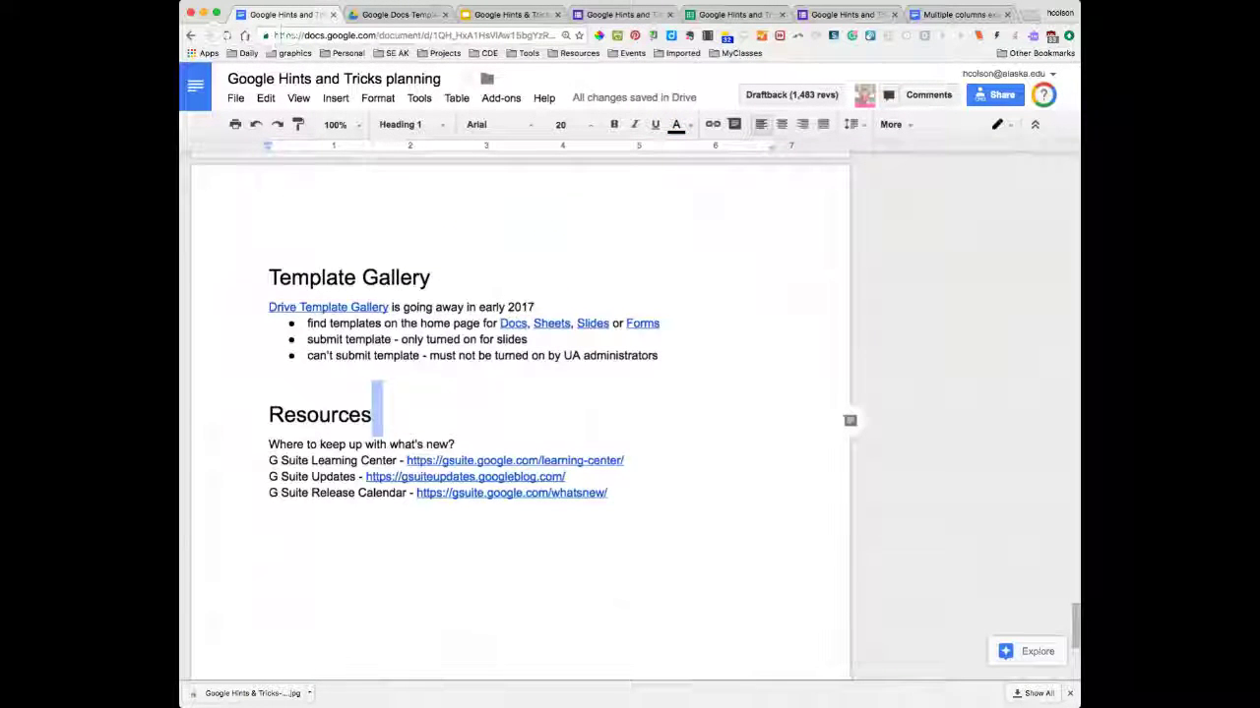
Open the Docs template gallery from the planning document's link and view the UA templates
{"action": "left_click", "coordinate": [513, 324]}
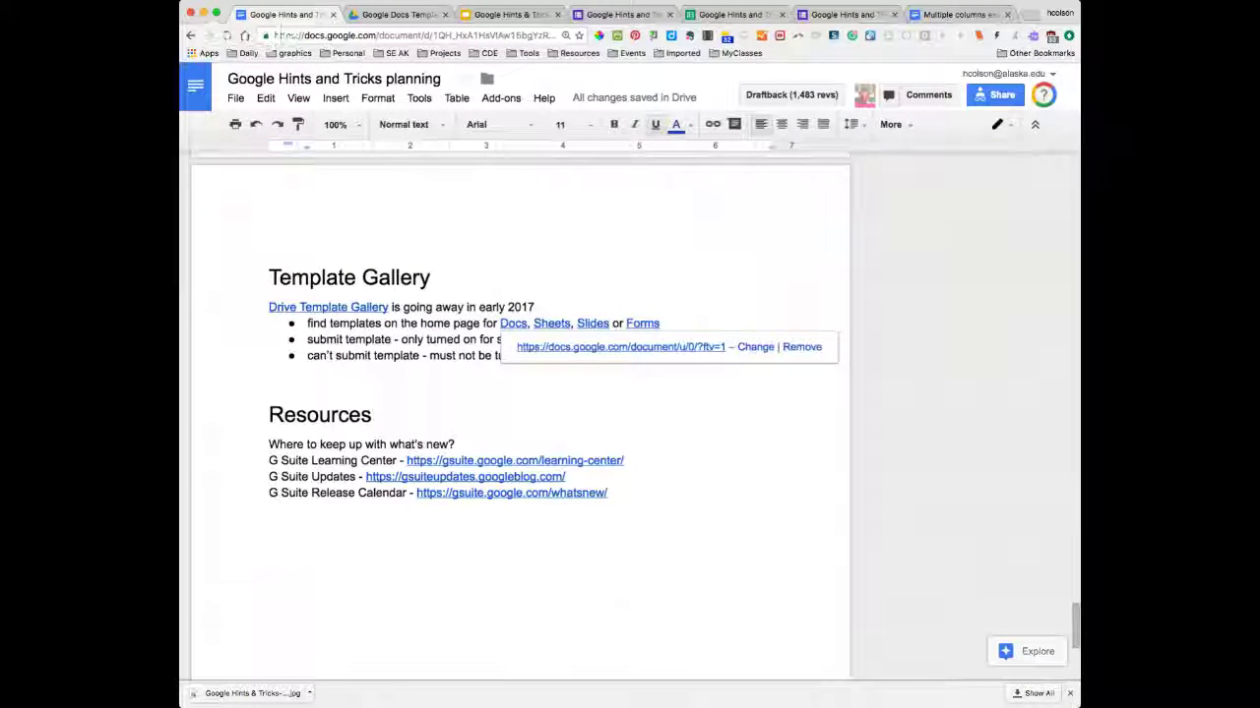
{"action": "left_click", "coordinate": [621, 346]}
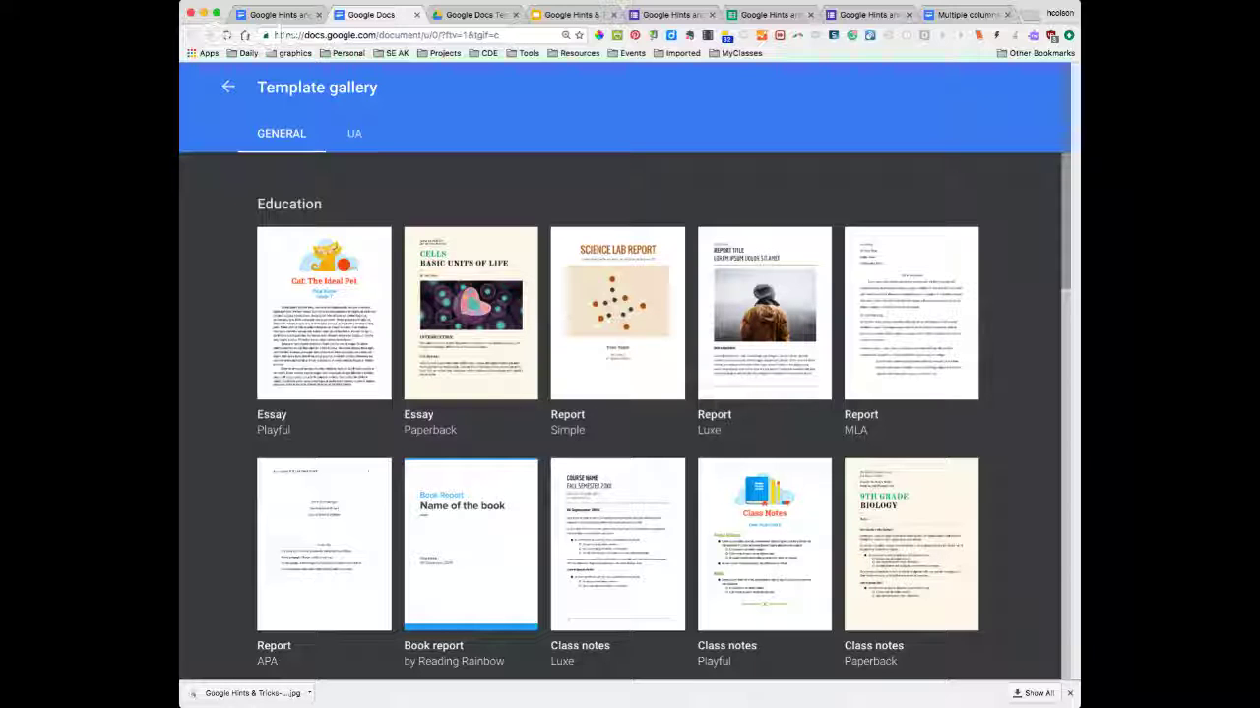
{"action": "left_click", "coordinate": [354, 132]}
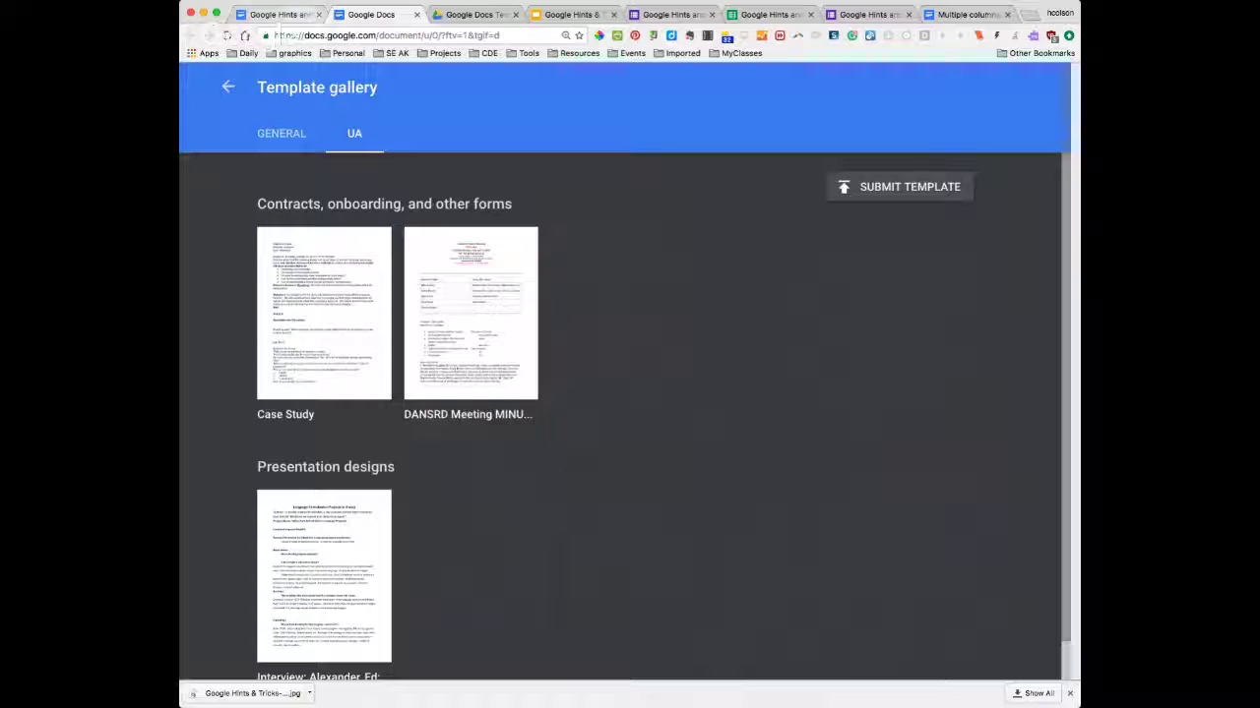
Return to the planning document, open the Sheets templates link and come back to the notes
{"action": "left_click", "coordinate": [280, 14]}
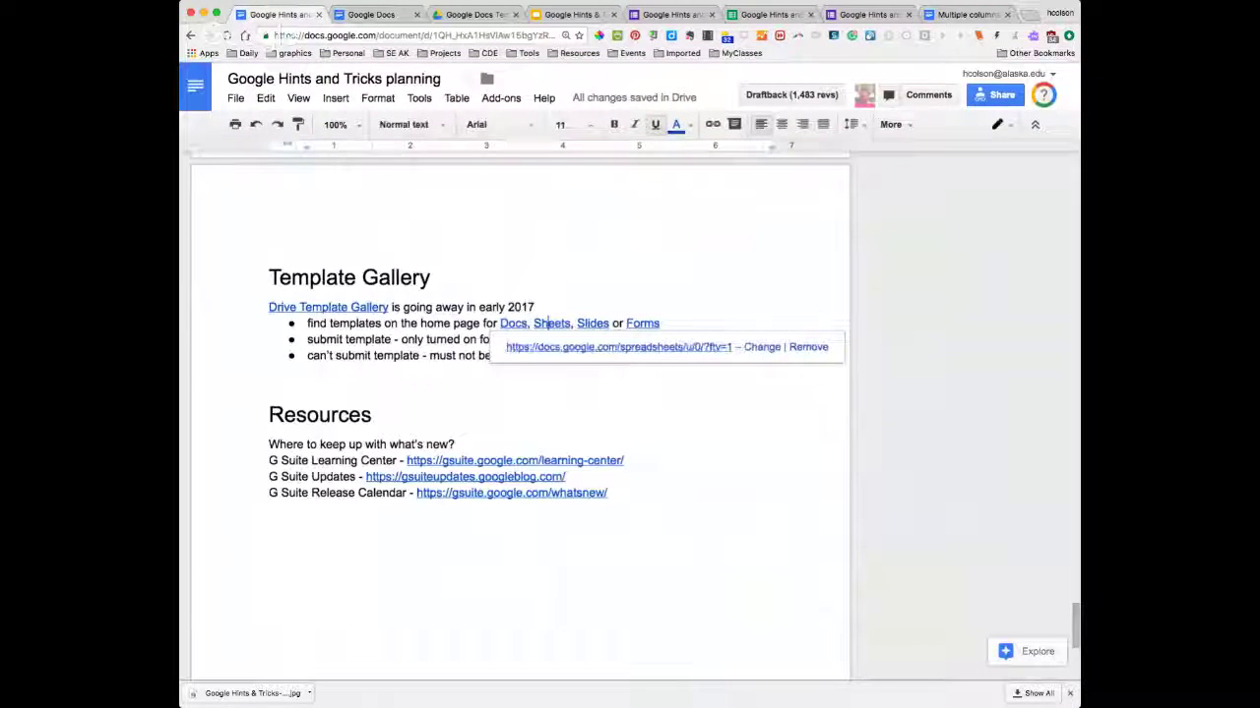
{"action": "left_click", "coordinate": [620, 347]}
{"action": "left_click", "coordinate": [275, 13]}
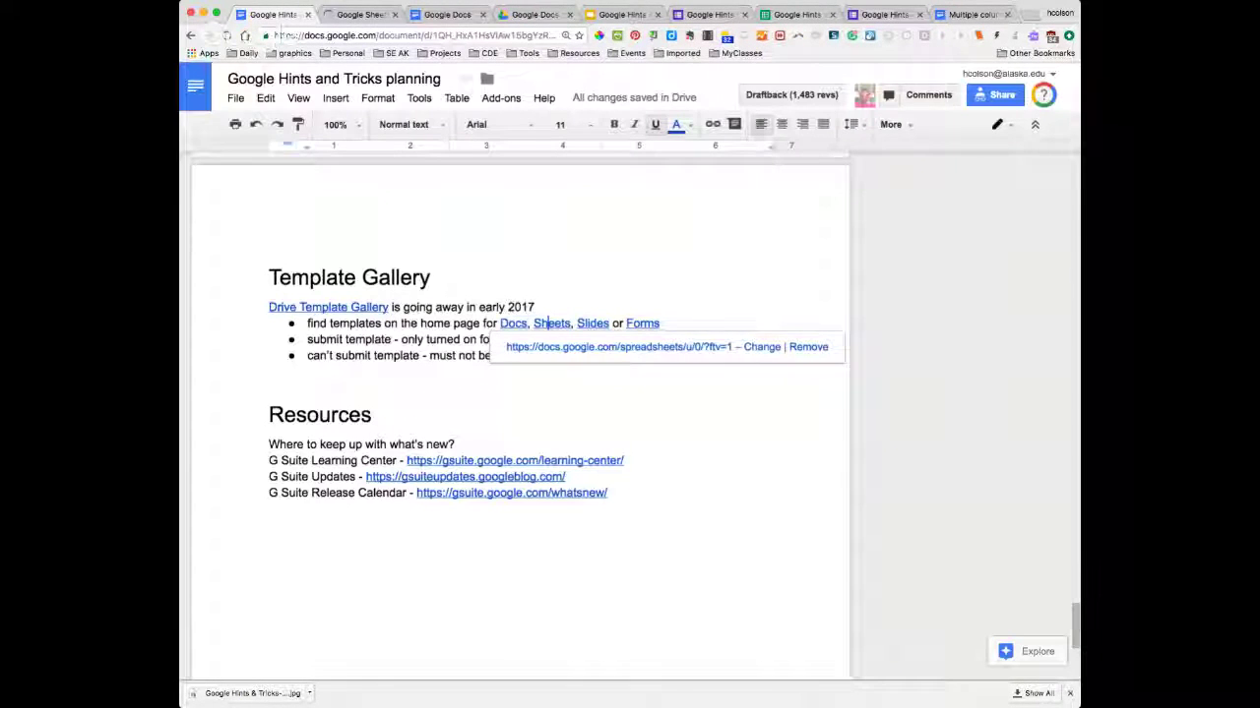
{"action": "left_click", "coordinate": [371, 414]}
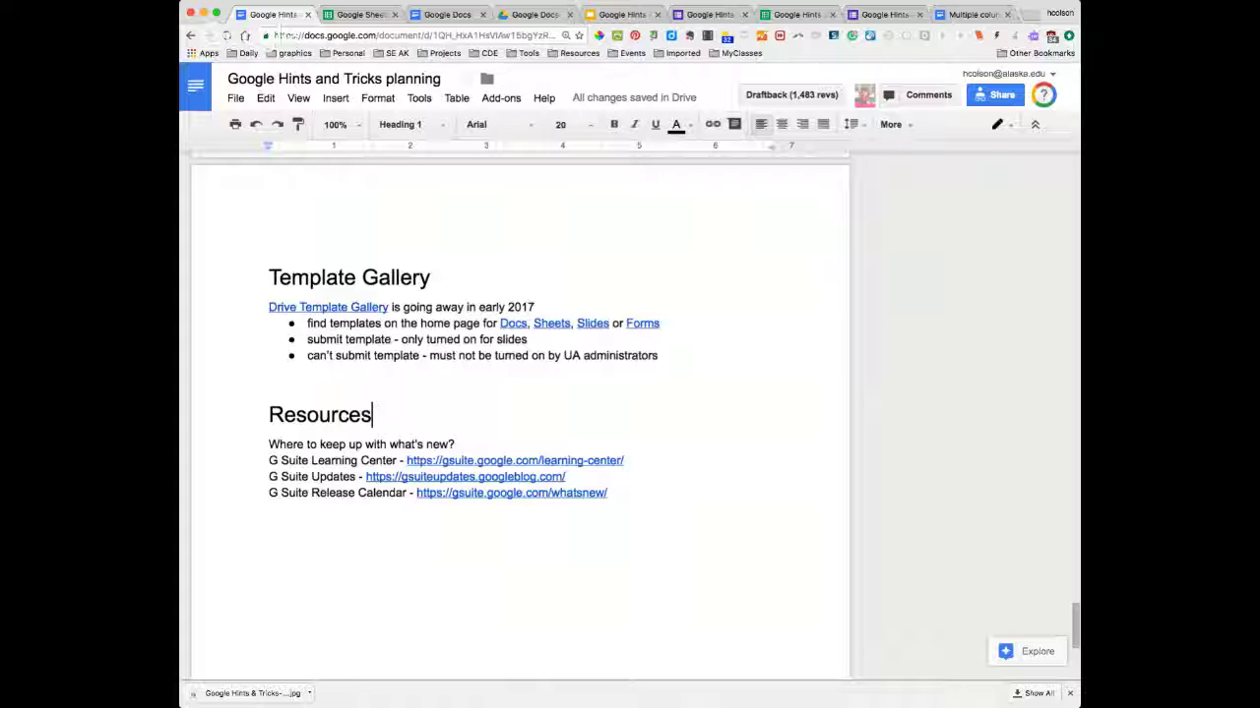
Look over the G Suite Learning Center, Updates and Release Calendar links in the Resources section
{"action": "left_click", "coordinate": [455, 444]}
{"action": "scroll", "coordinate": [522, 413], "scroll_direction": "down", "scroll_amount": 3}
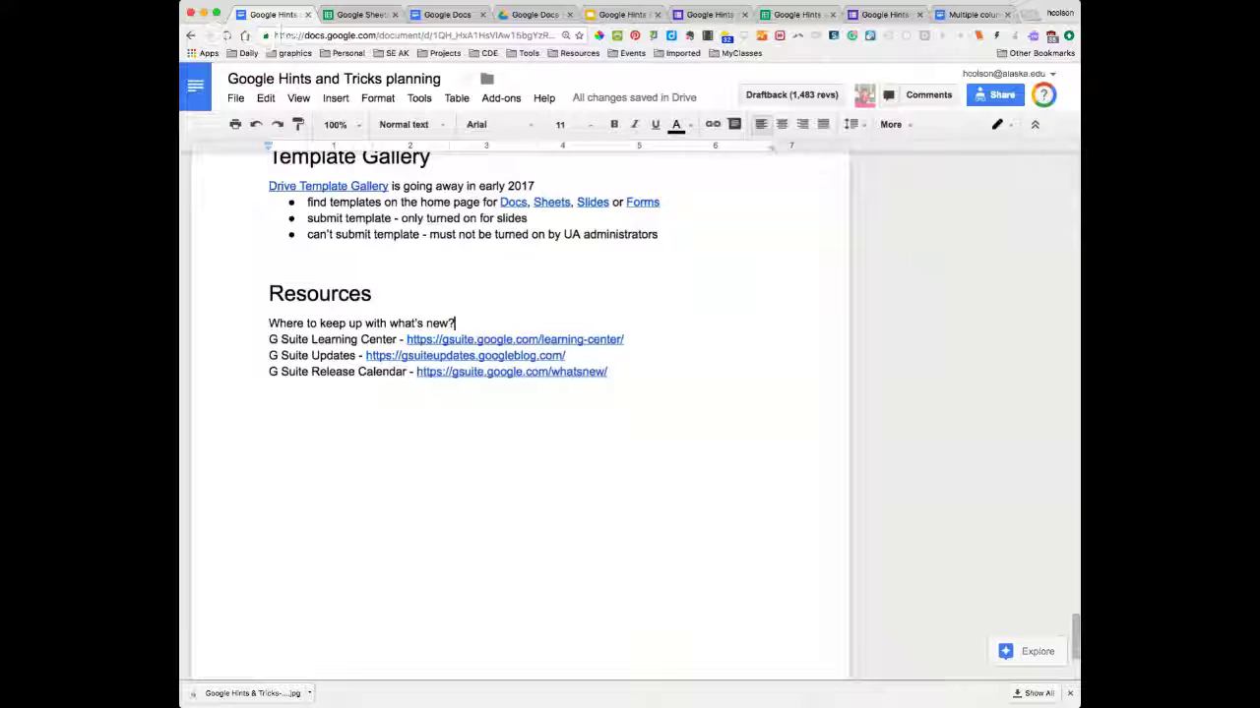
{"action": "left_click", "coordinate": [311, 372]}
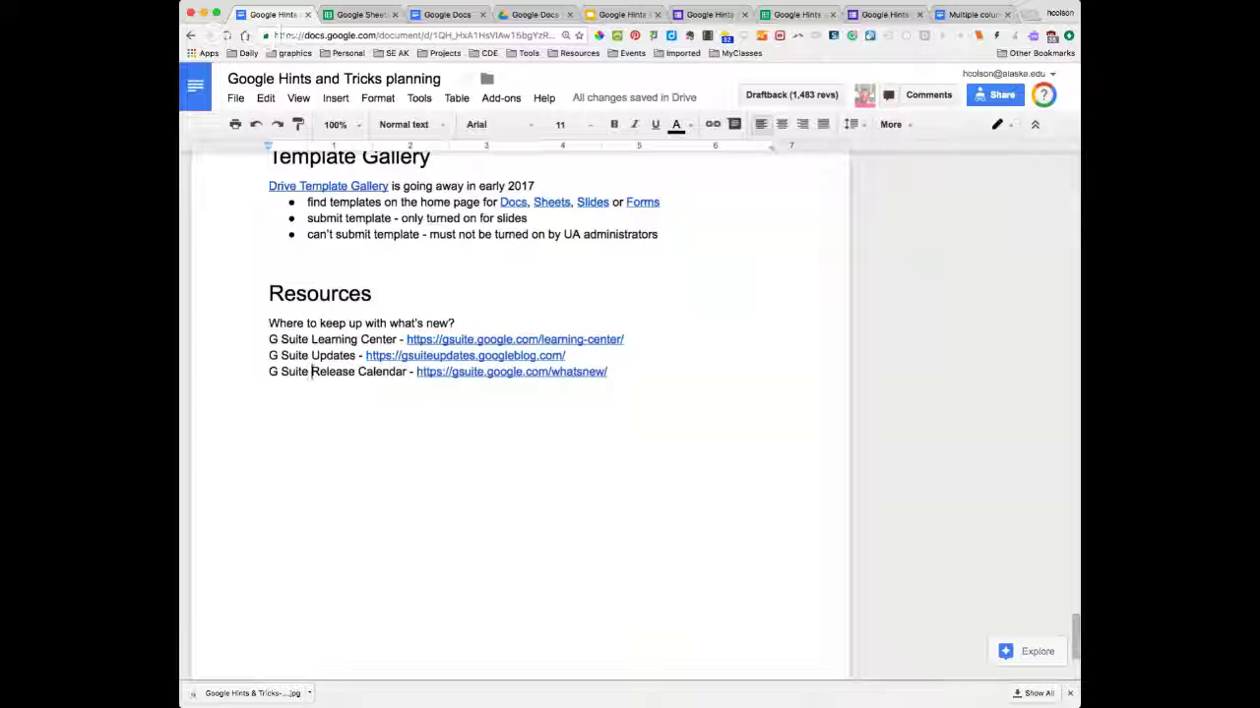